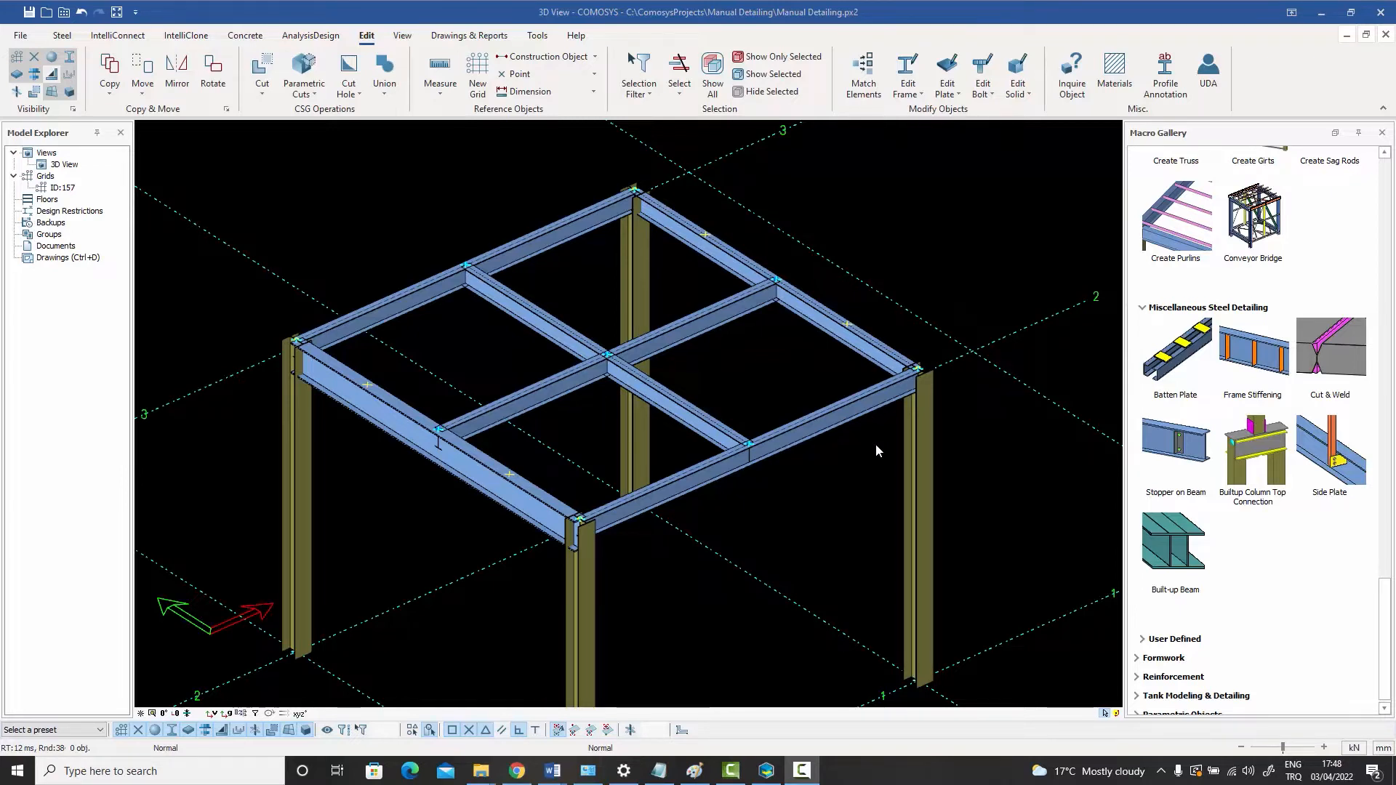
- Open the geometry properties of the inner secondary beam at the rear half of the roof frame
{"action": "mouse_move", "coordinate": [872, 448]}
{"action": "middle_mouse_down"}
{"action": "mouse_move", "coordinate": [858, 447]}
{"action": "mouse_move", "coordinate": [870, 448]}
{"action": "middle_mouse_up"}
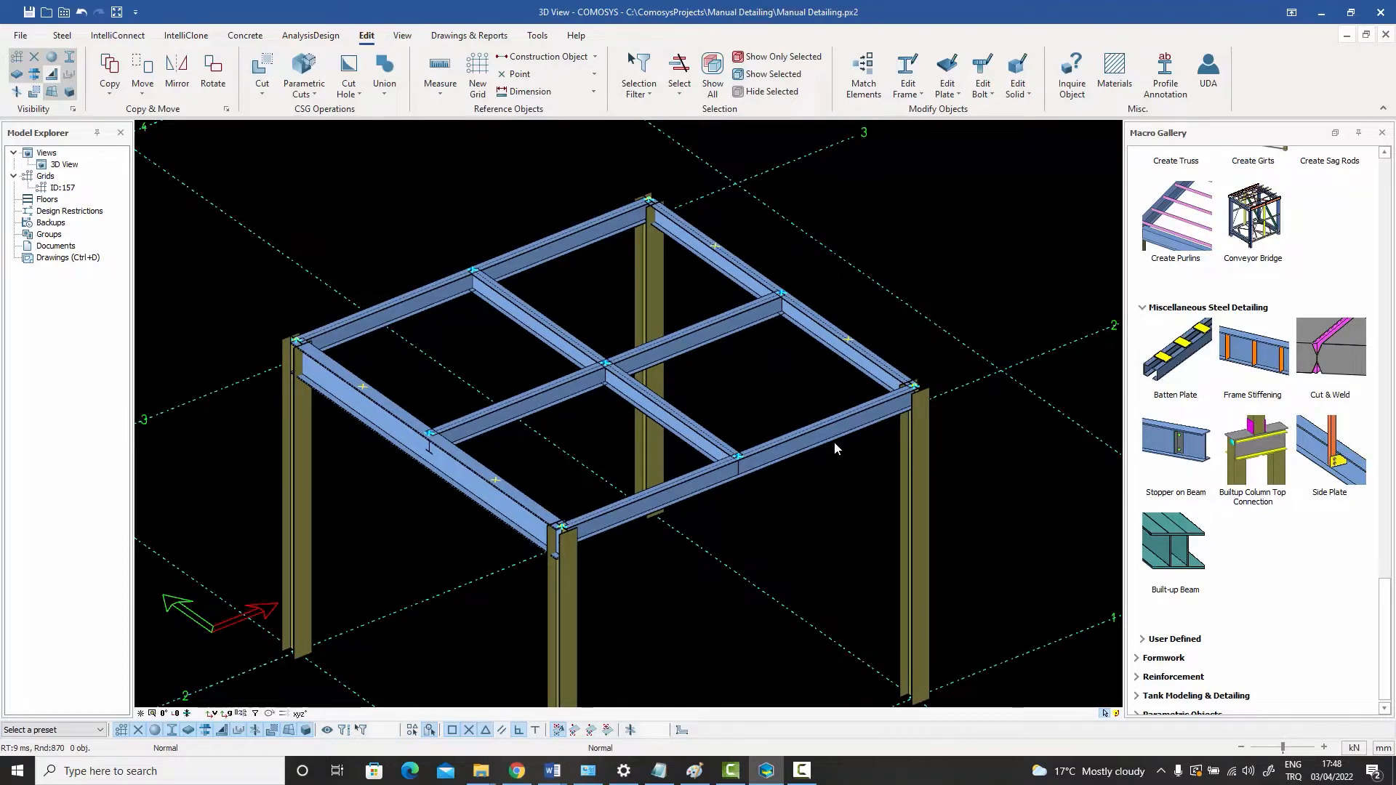
{"action": "middle_click_drag", "start_coordinate": [835, 442], "coordinate": [861, 432]}
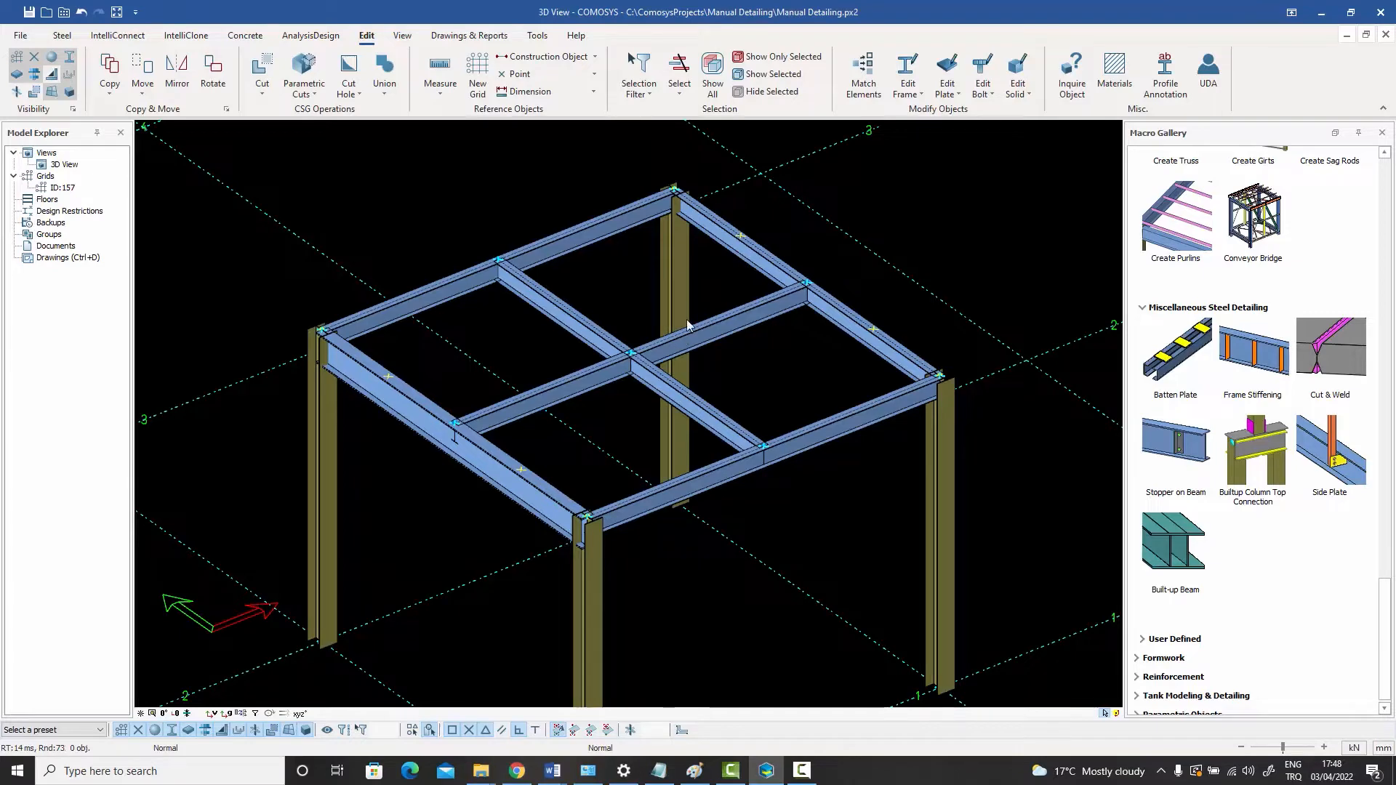
{"action": "double_click", "coordinate": [570, 320]}
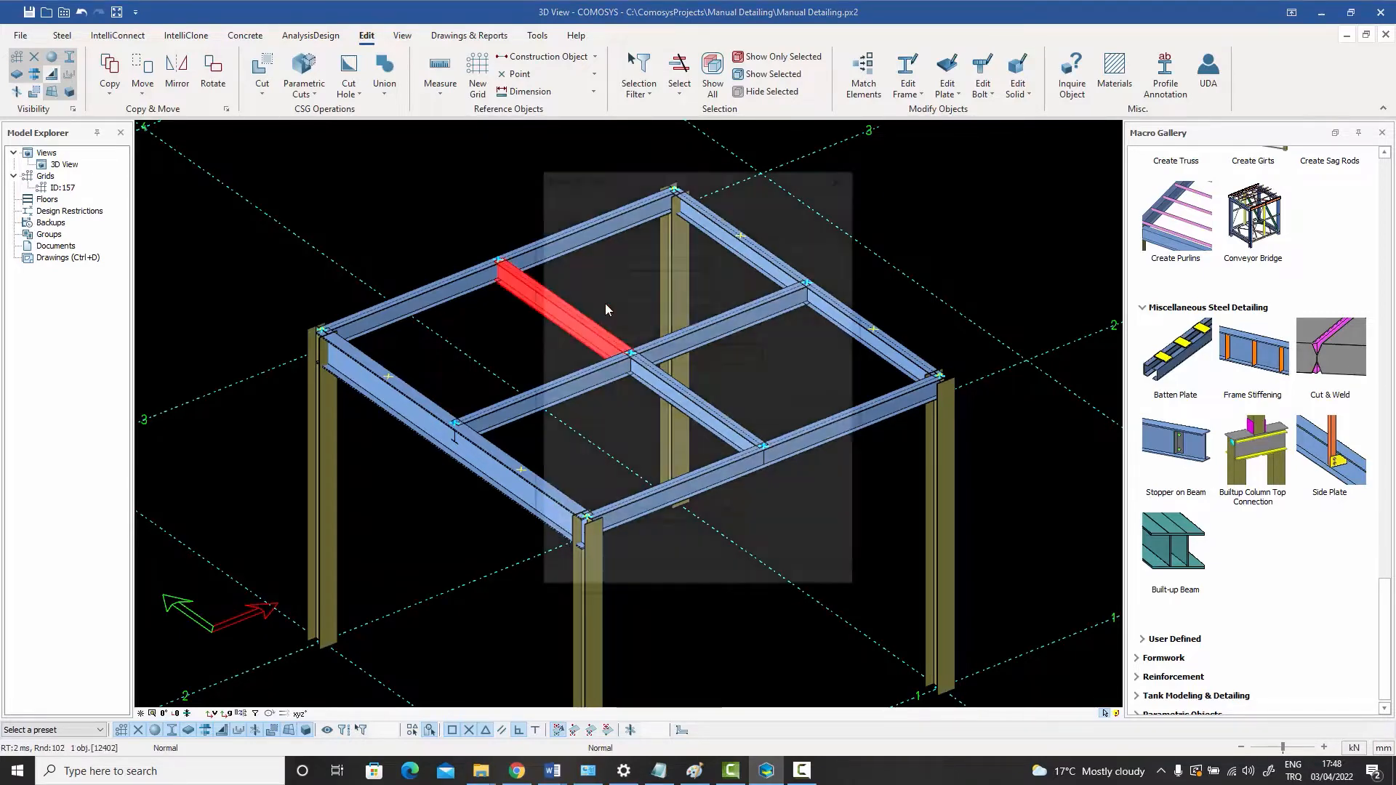
{"action": "left_click_drag", "start_coordinate": [658, 178], "coordinate": [772, 153]}
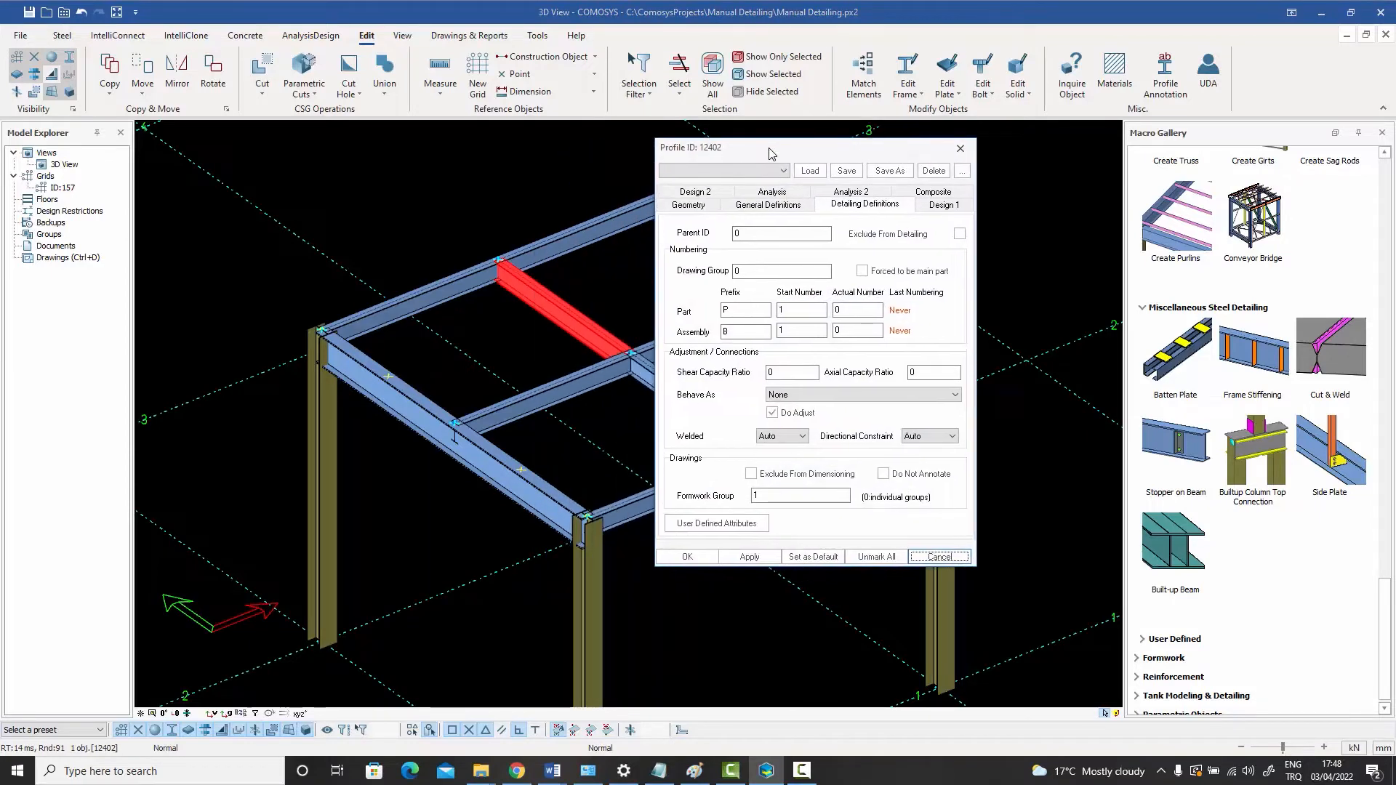
{"action": "left_click", "coordinate": [683, 207]}
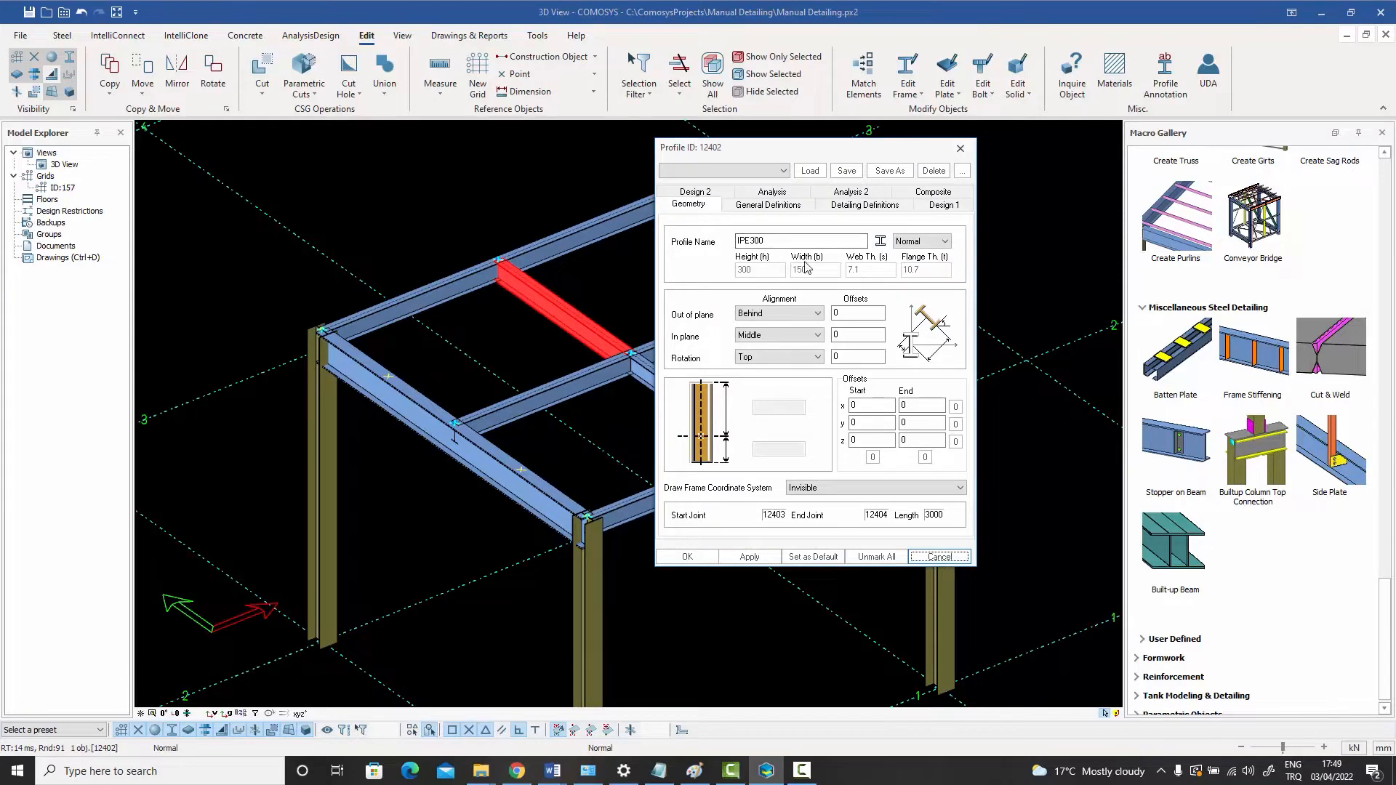
- Browse the I-profile library from the IPE family to the YP sections, and close it without choosing another profile
{"action": "left_click", "coordinate": [881, 241]}
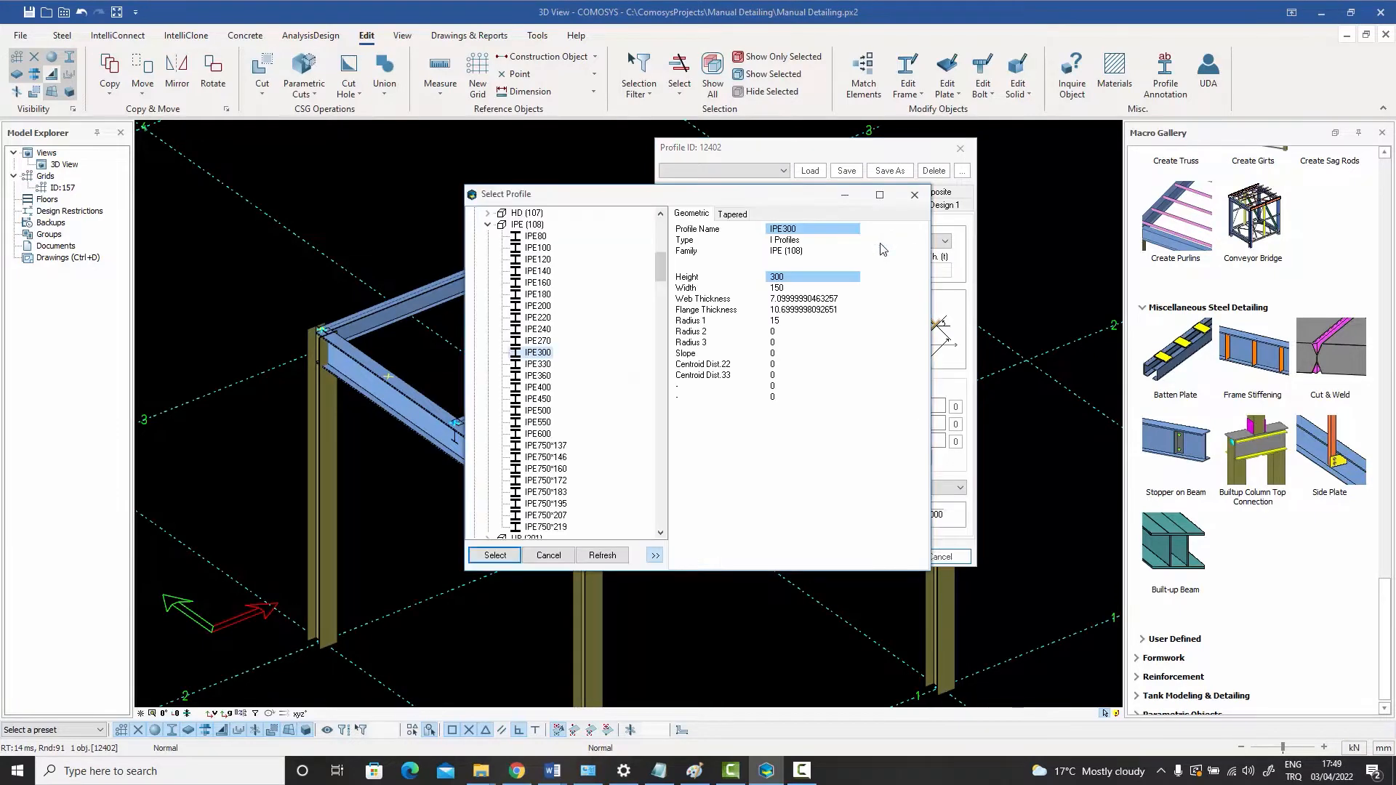
{"action": "left_click_drag", "start_coordinate": [660, 260], "coordinate": [660, 220]}
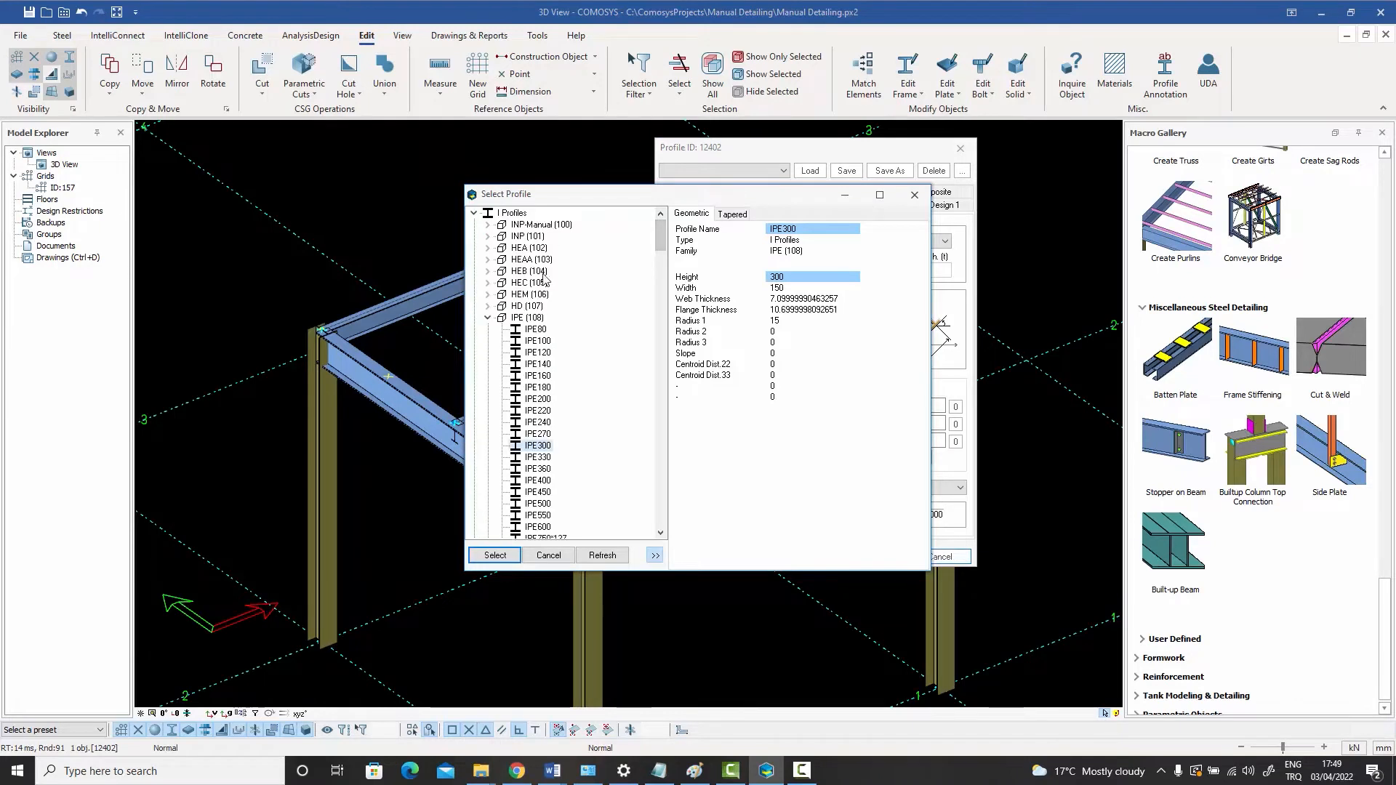
{"action": "left_click", "coordinate": [490, 320]}
{"action": "left_click_drag", "start_coordinate": [660, 246], "coordinate": [667, 294]}
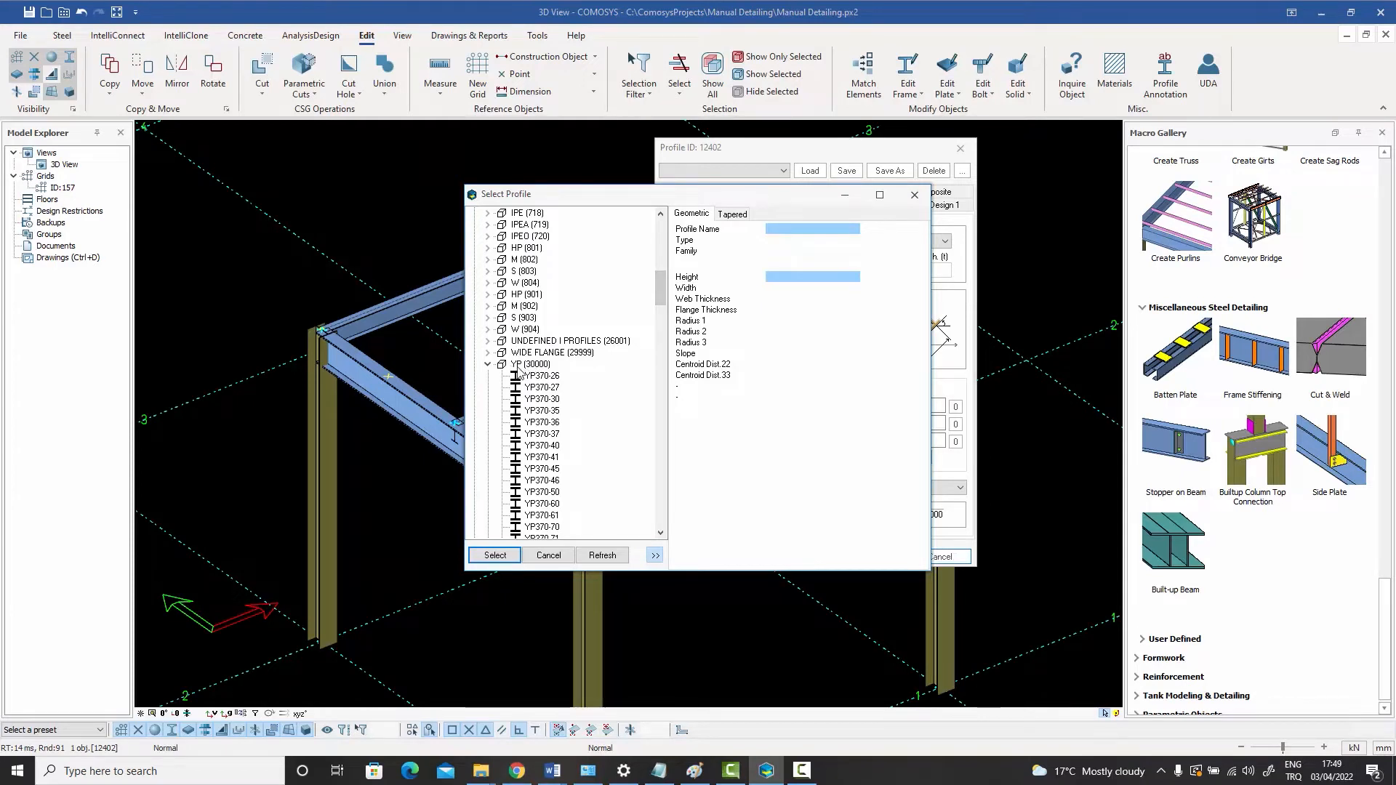
{"action": "left_click_drag", "start_coordinate": [660, 291], "coordinate": [661, 308]}
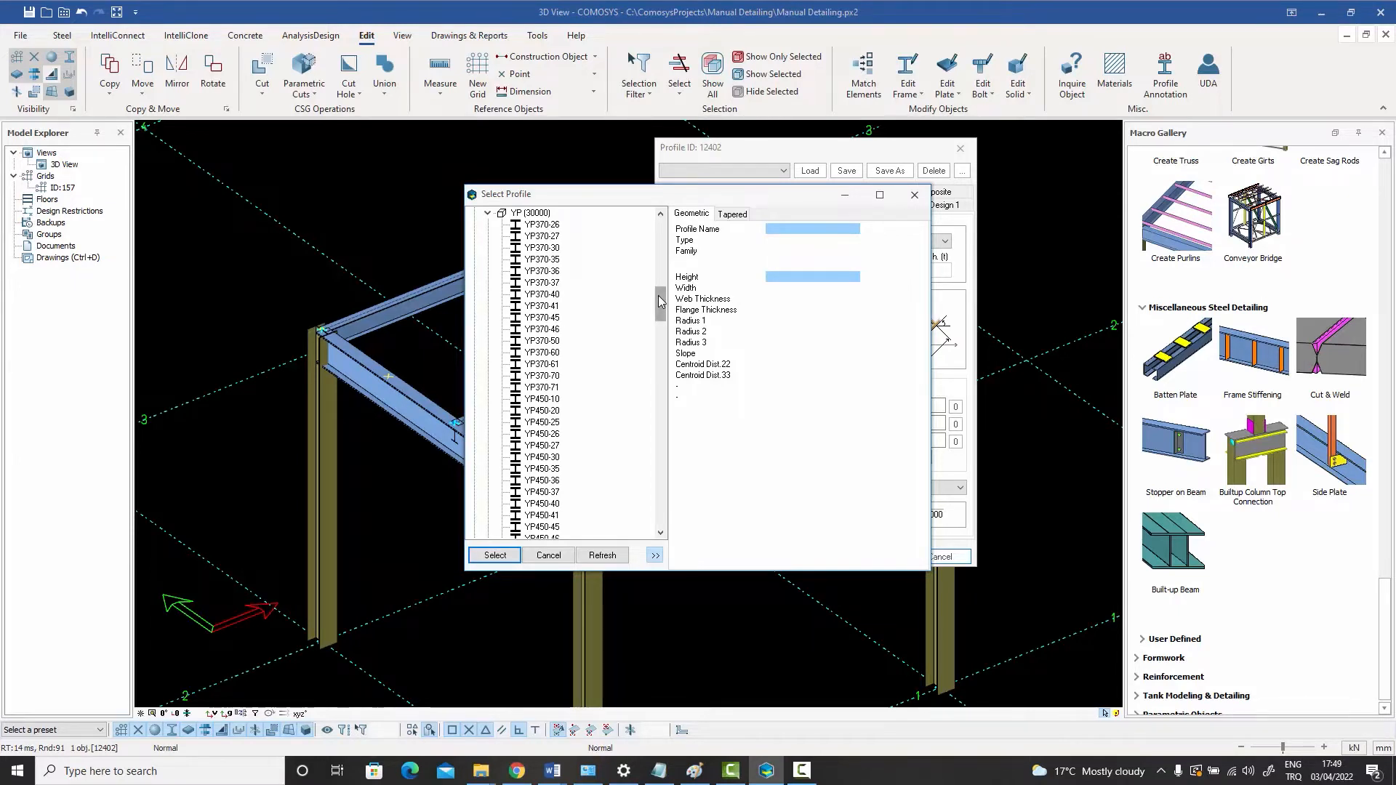
{"action": "left_click_drag", "start_coordinate": [659, 302], "coordinate": [660, 291]}
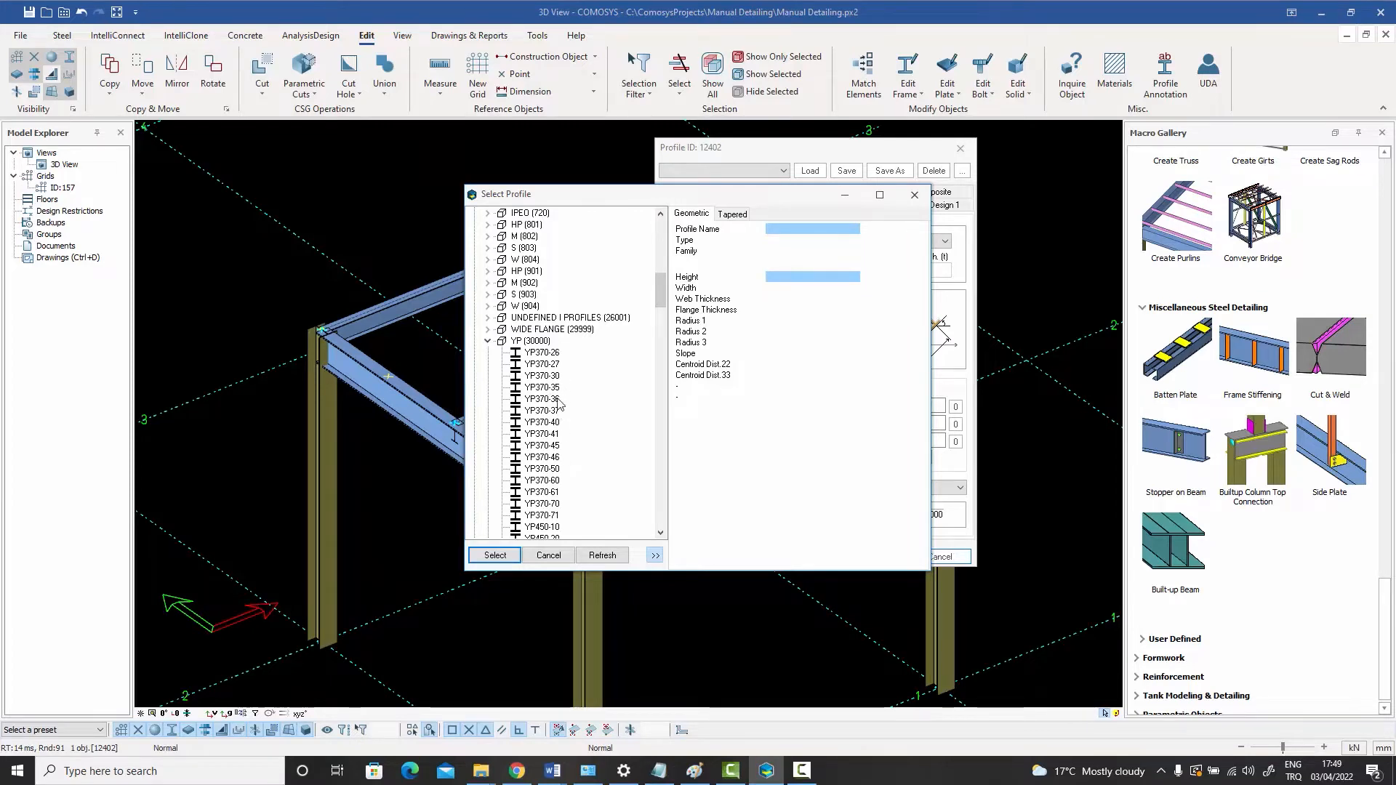
{"action": "left_click", "coordinate": [549, 555]}
{"action": "left_click", "coordinate": [685, 557]}
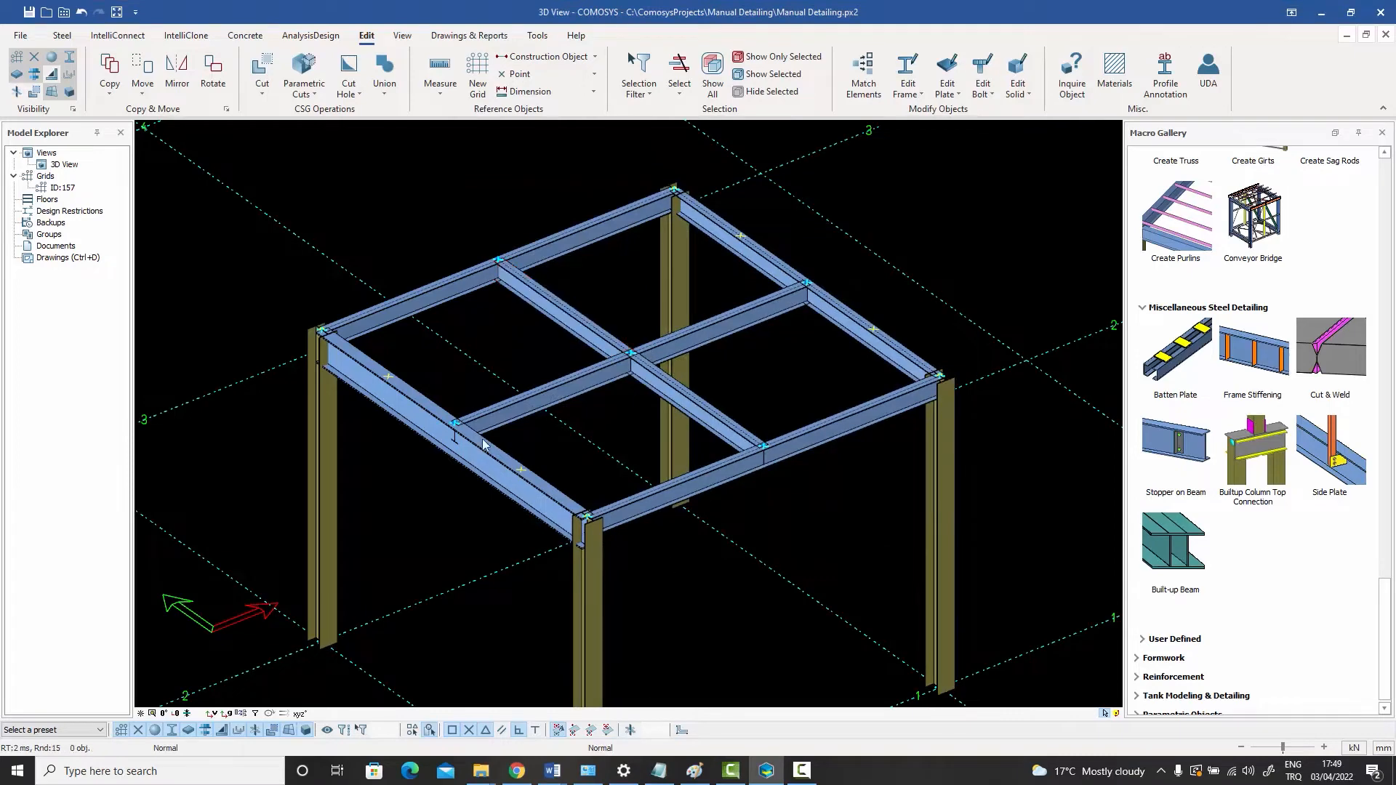
- Review the geometry and general definitions of the deep edge beam, and leave its properties unchanged
{"action": "double_click", "coordinate": [418, 424]}
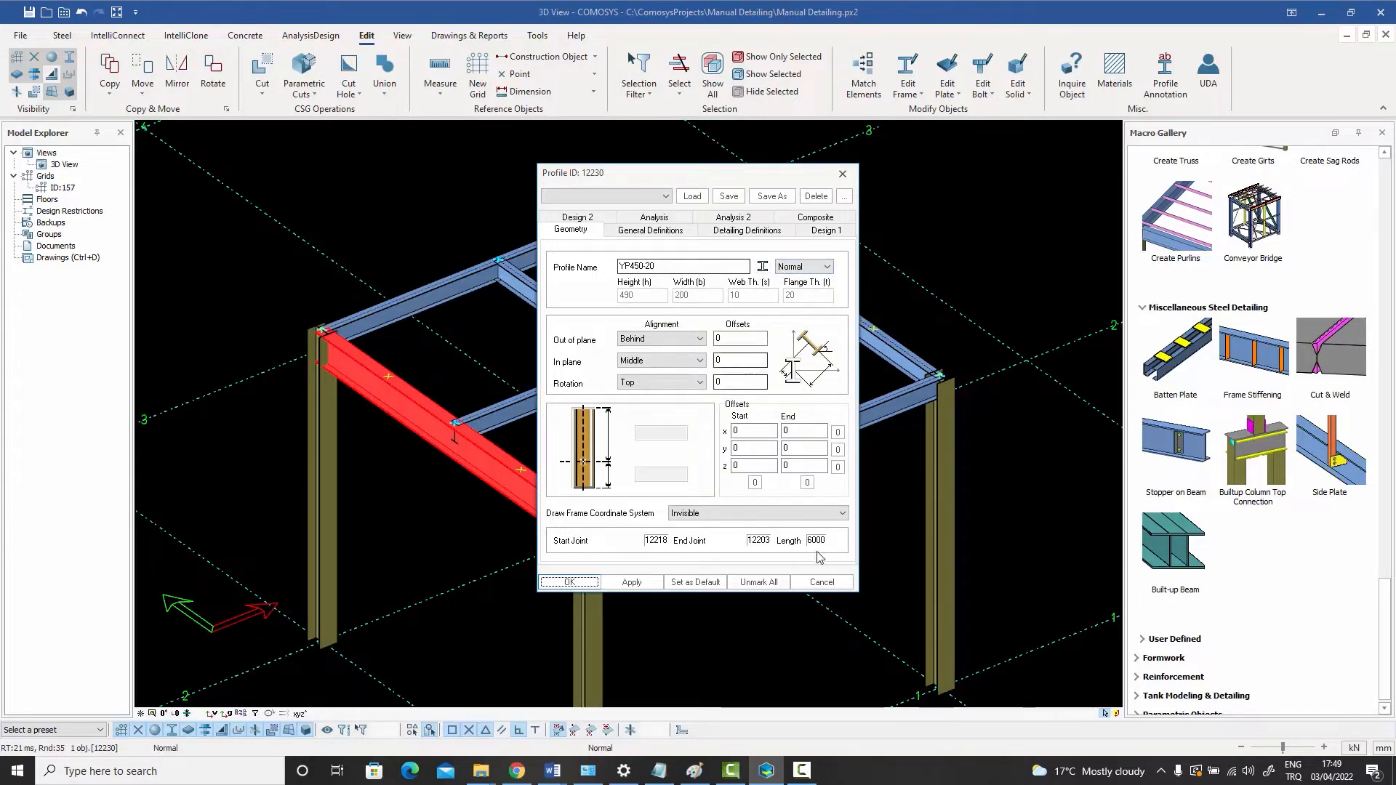
{"action": "left_click", "coordinate": [824, 585]}
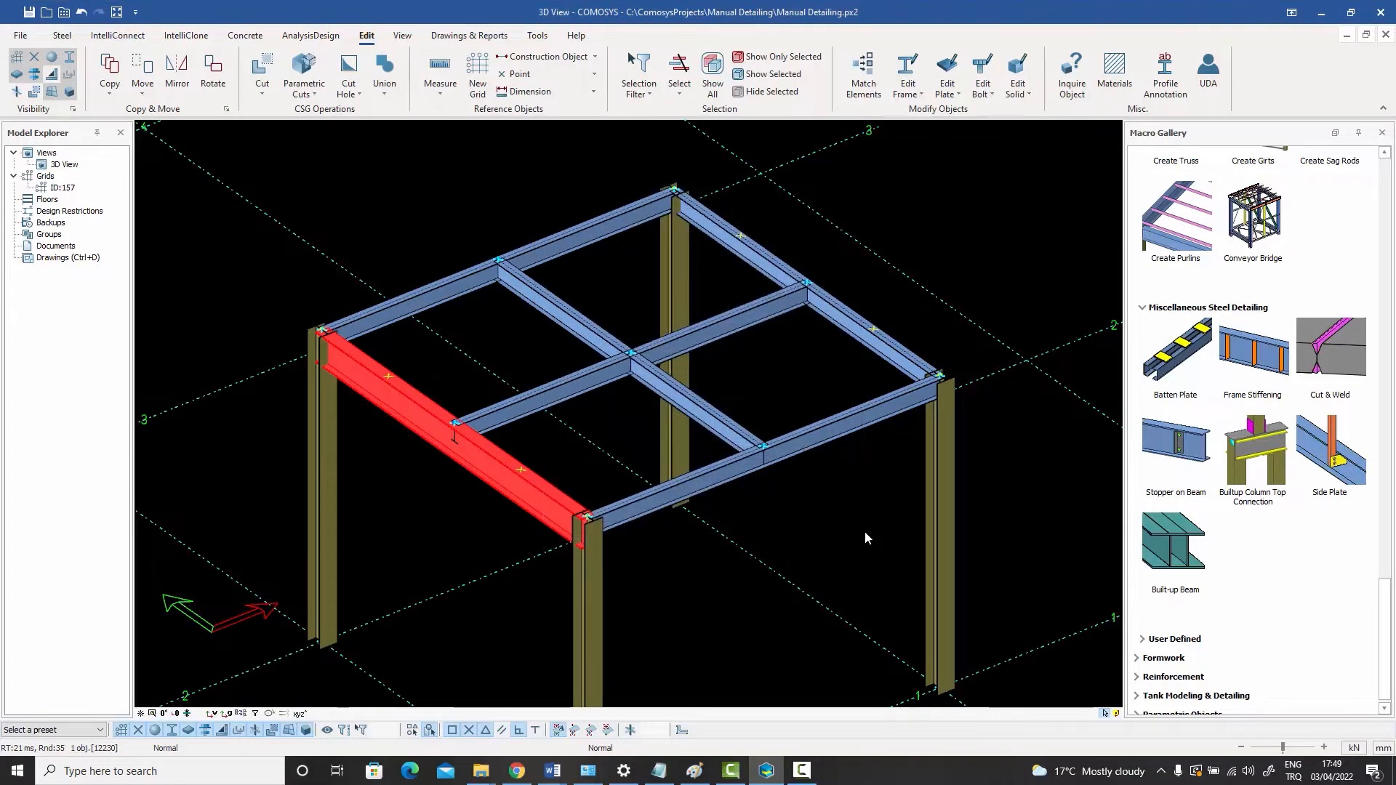
{"action": "double_click", "coordinate": [410, 412]}
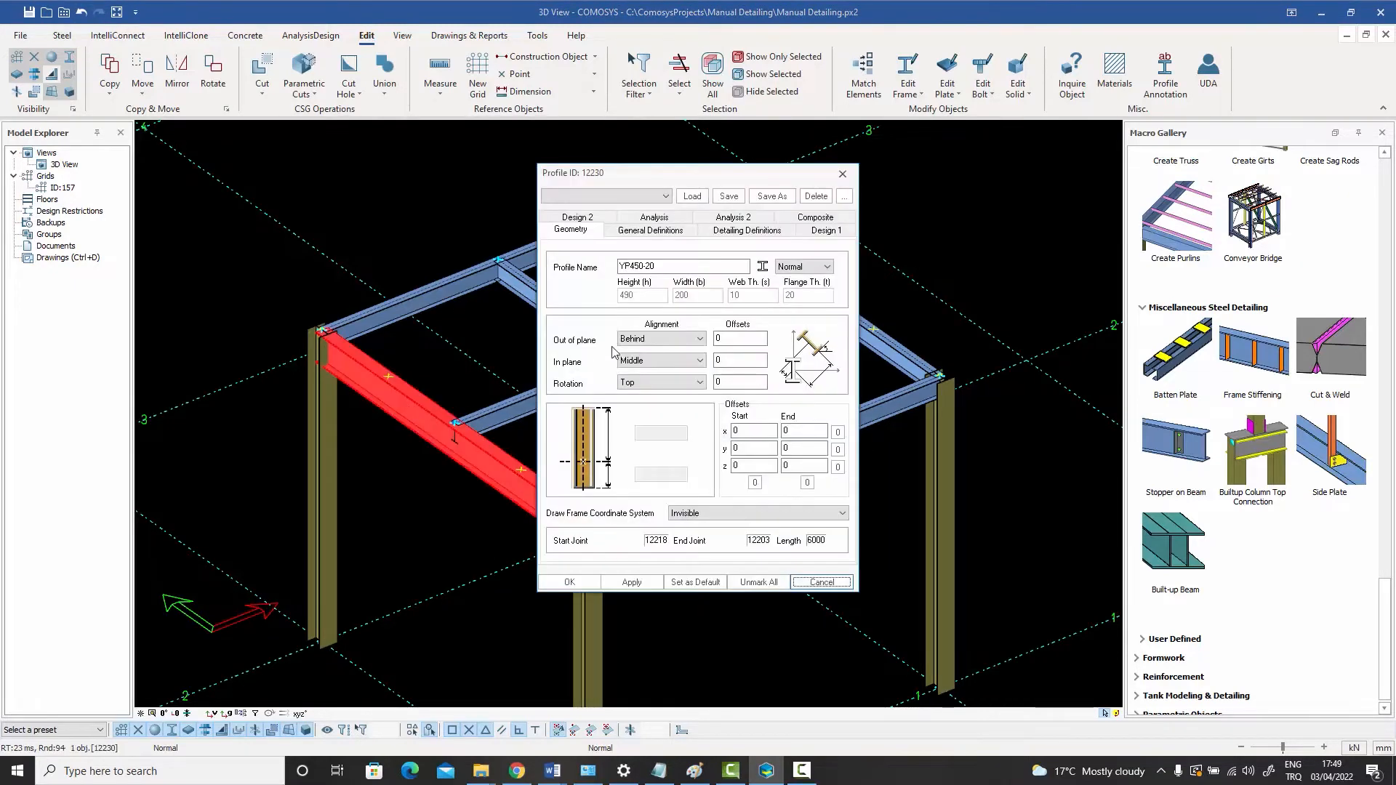
{"action": "left_click", "coordinate": [643, 231]}
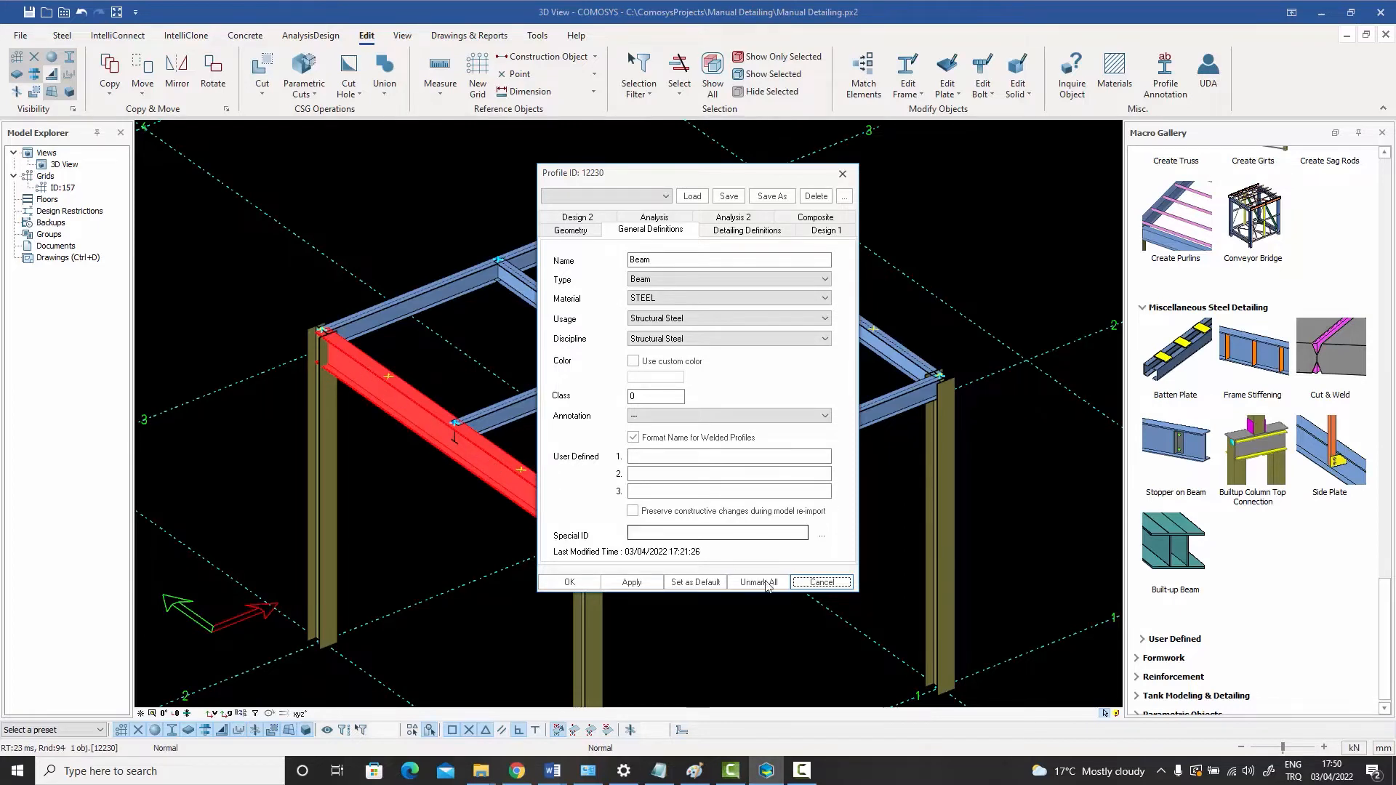
{"action": "left_click", "coordinate": [820, 582]}
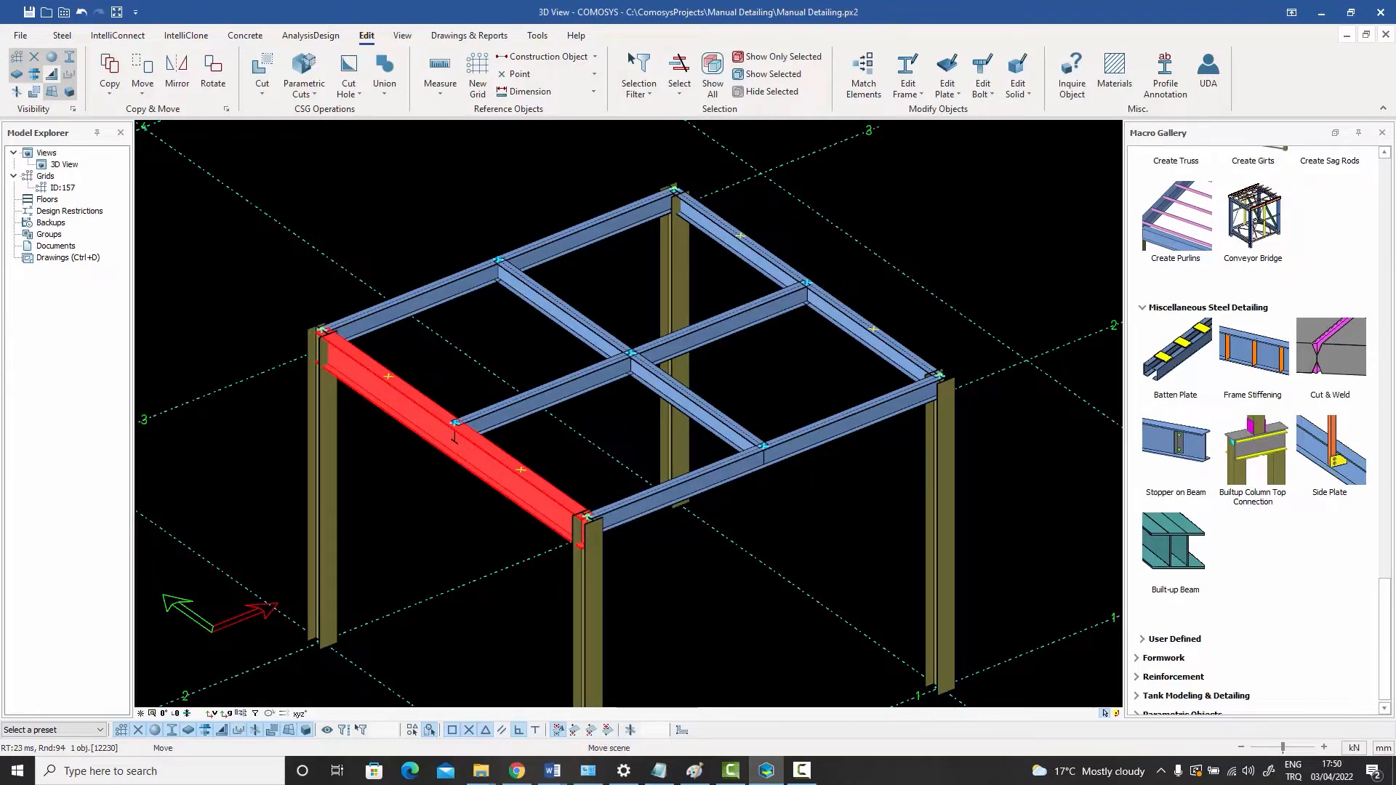
{"action": "middle_click_drag", "start_coordinate": [580, 407], "coordinate": [607, 396]}
{"action": "left_click", "coordinate": [534, 343]}
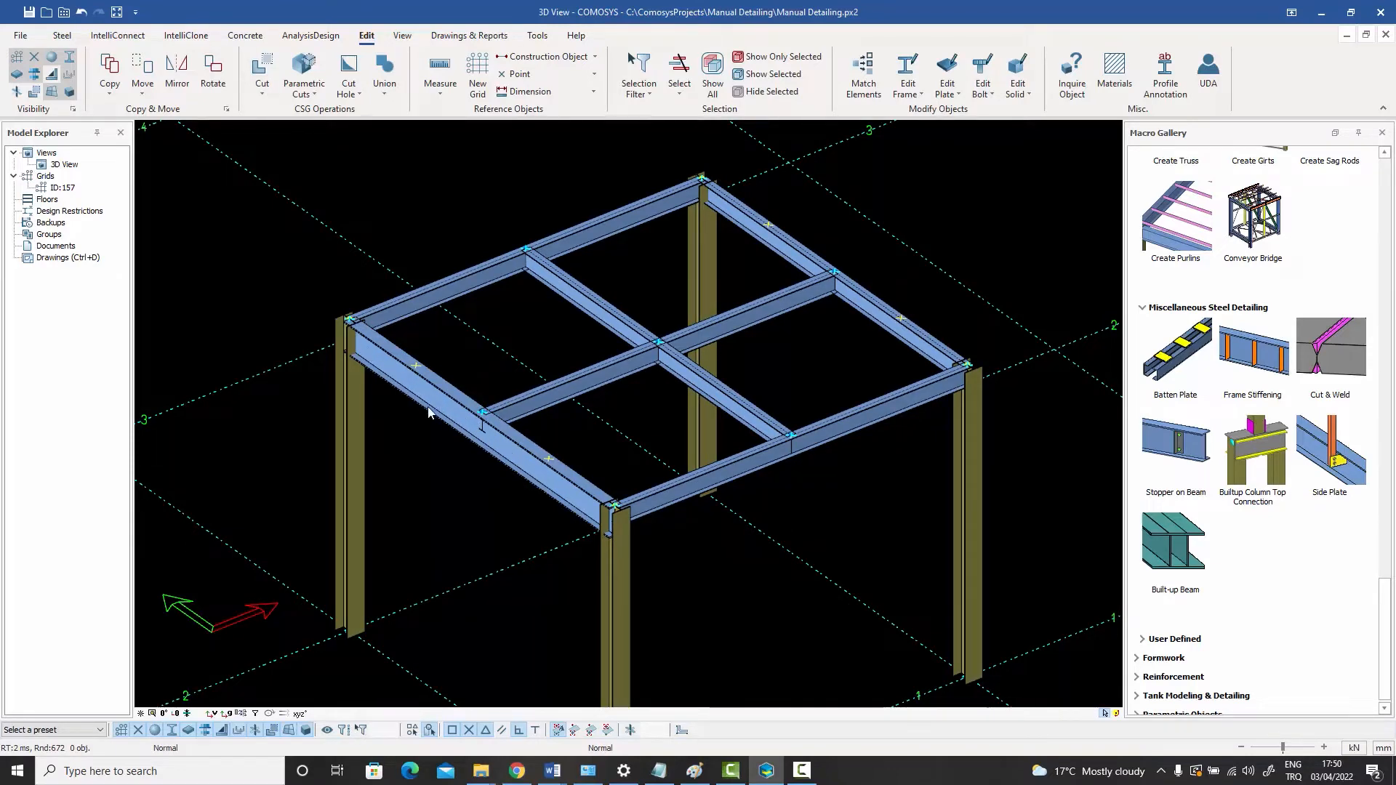
- Switch to the Drawing Module and open drawing 835-156-CE-001 from the Drawings Manager
{"action": "double_click", "coordinate": [64, 258]}
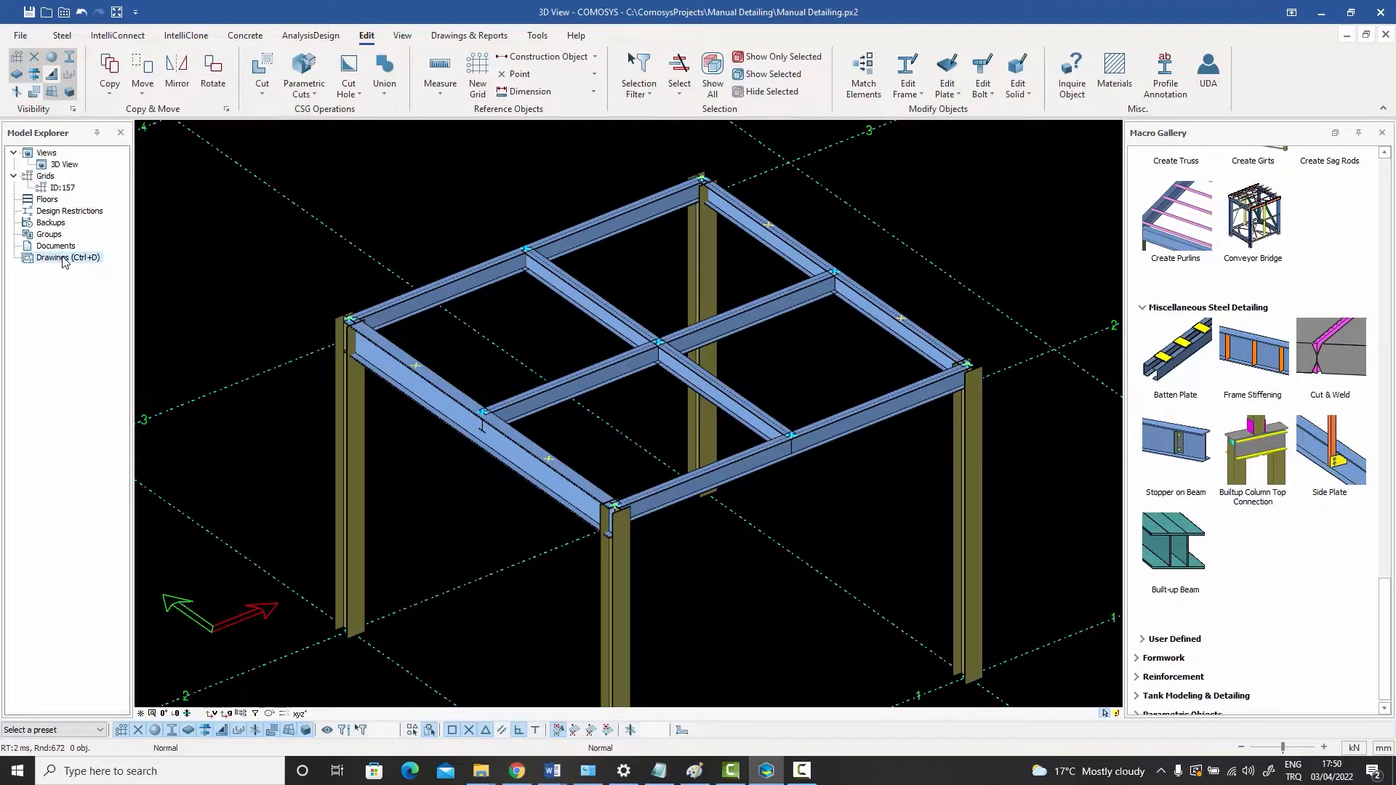
{"action": "double_click", "coordinate": [77, 104]}
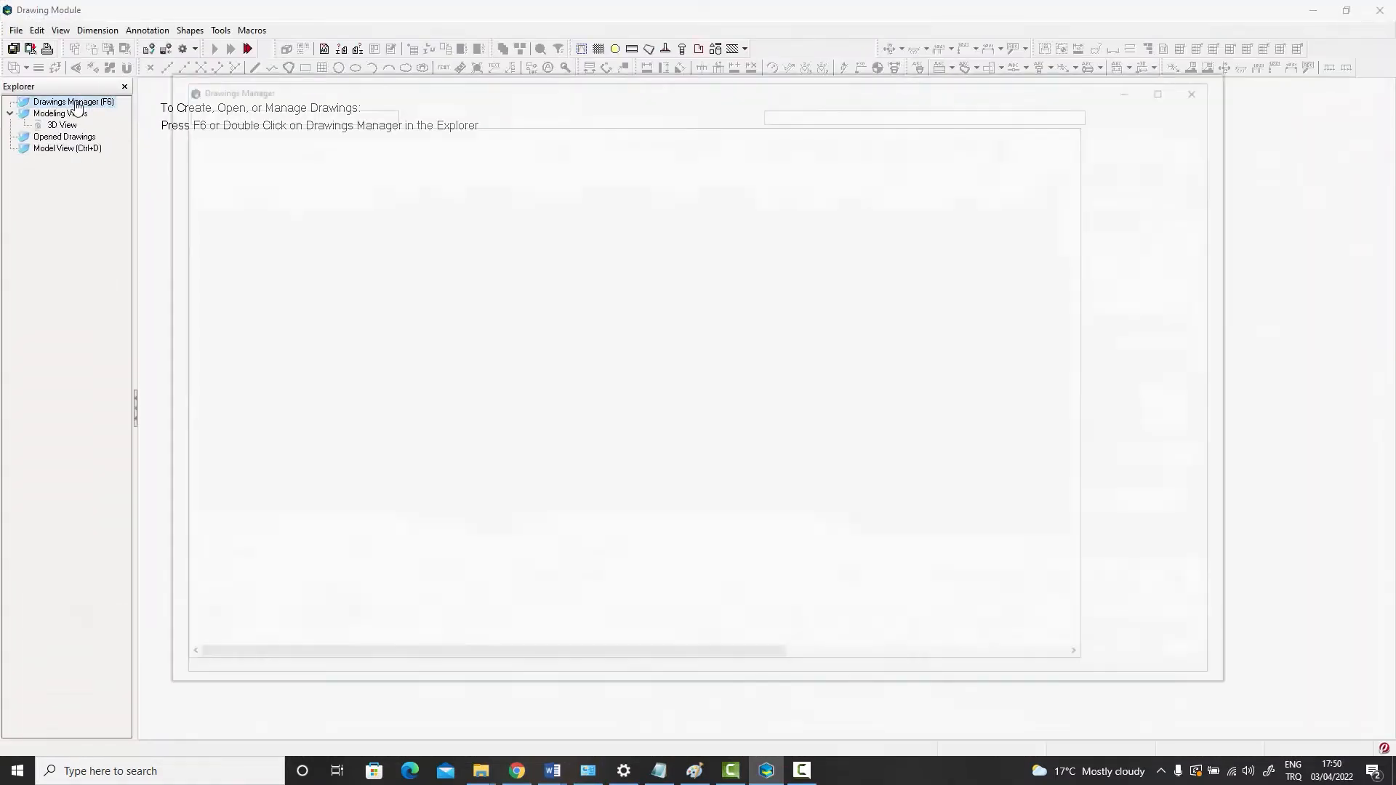
{"action": "double_click", "coordinate": [234, 146]}
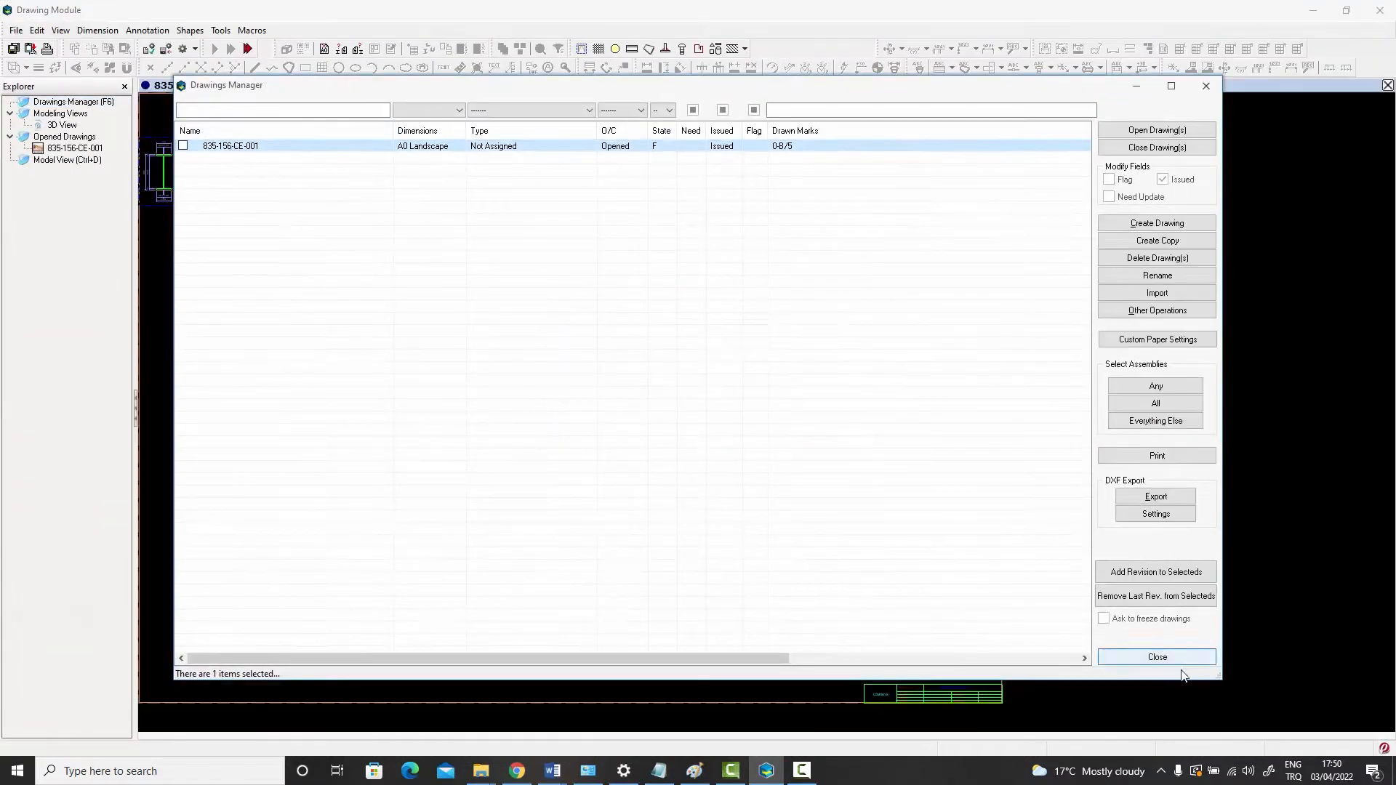
{"action": "left_click", "coordinate": [1157, 656]}
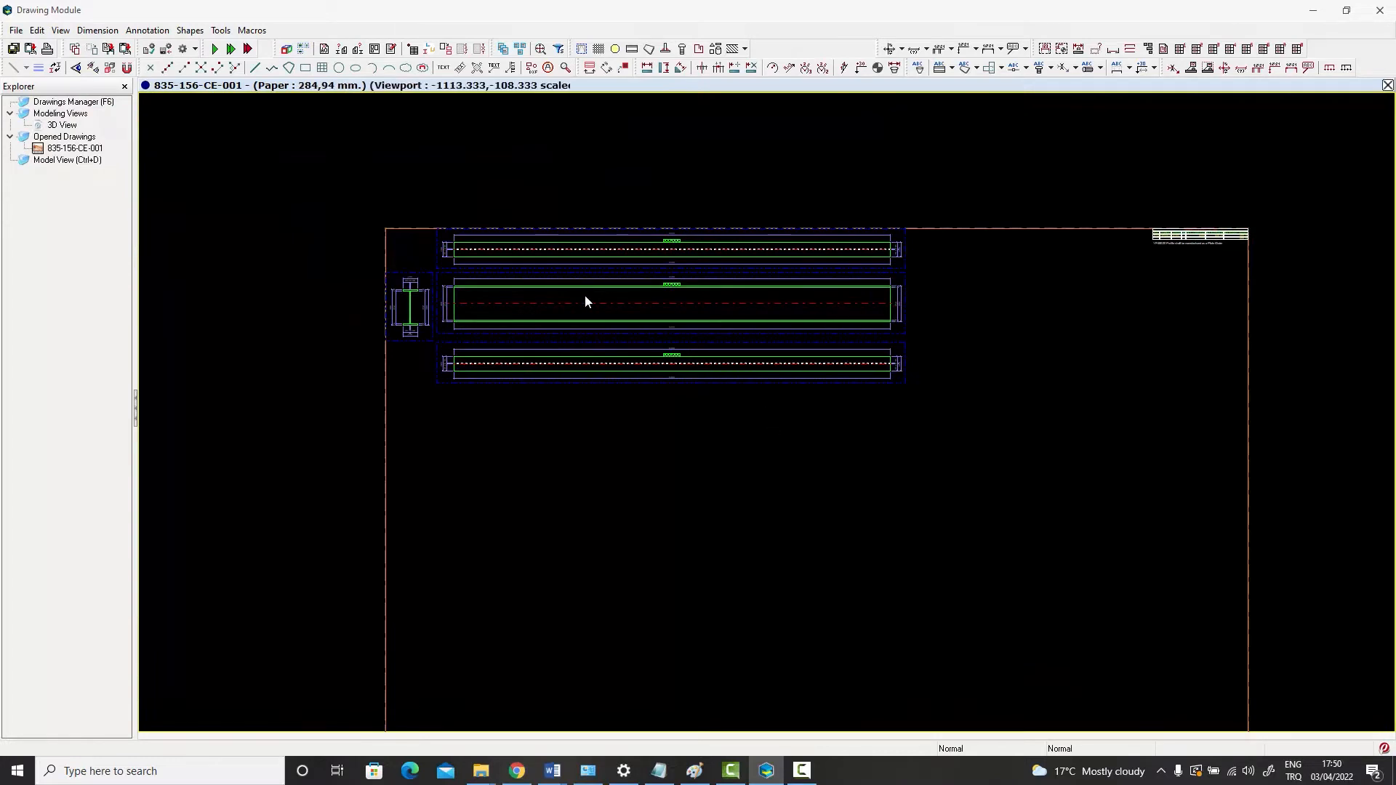
- Examine the I-section view of the beam drawing and its height, flange and web dimensions
{"action": "scroll", "coordinate": [579, 294], "scroll_direction": "up", "scroll_amount": 4}
{"action": "middle_click_drag", "start_coordinate": [577, 293], "coordinate": [777, 301]}
{"action": "scroll", "coordinate": [696, 291], "scroll_direction": "up", "scroll_amount": 1}
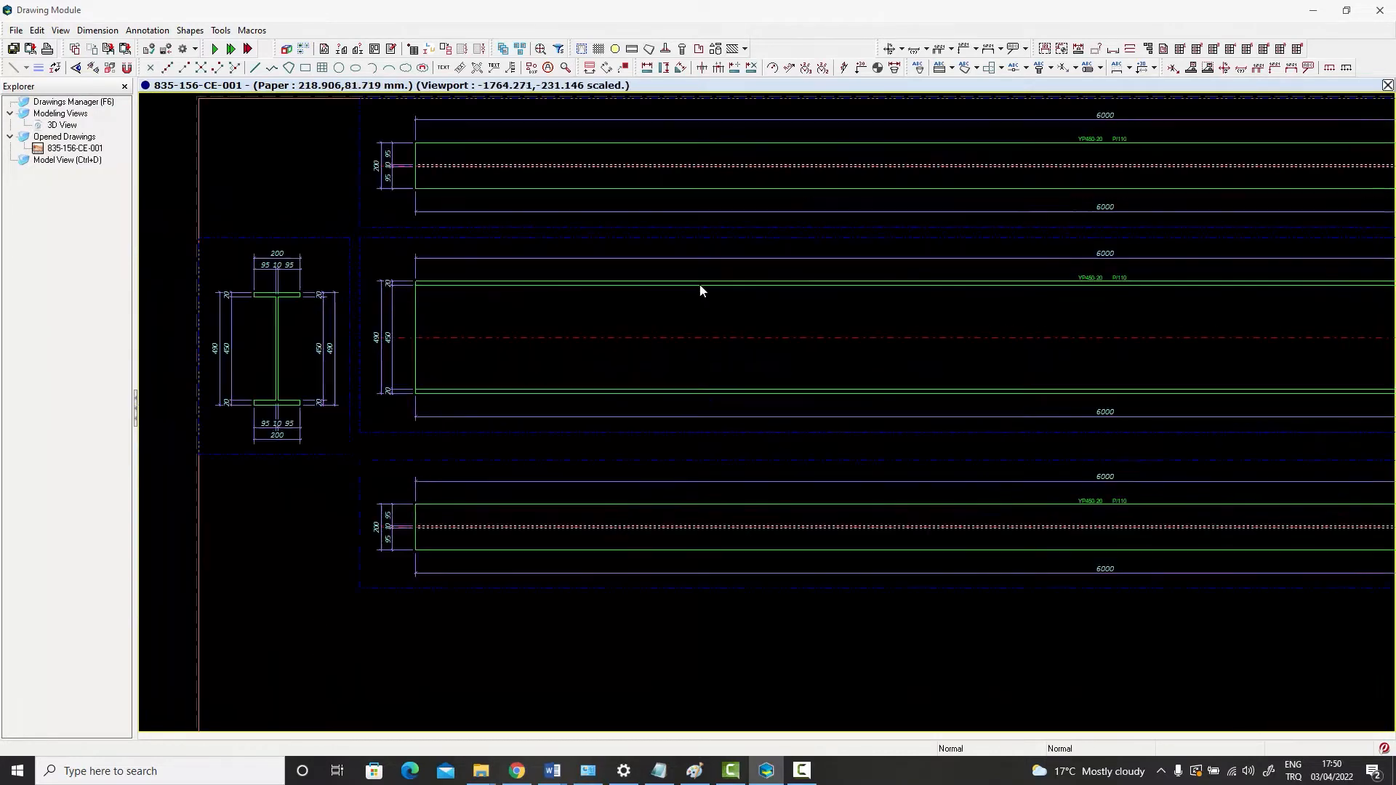
{"action": "middle_click_drag", "start_coordinate": [525, 304], "coordinate": [649, 294]}
{"action": "scroll", "coordinate": [442, 315], "scroll_direction": "up", "scroll_amount": 2}
{"action": "scroll", "coordinate": [438, 318], "scroll_direction": "up", "scroll_amount": 1}
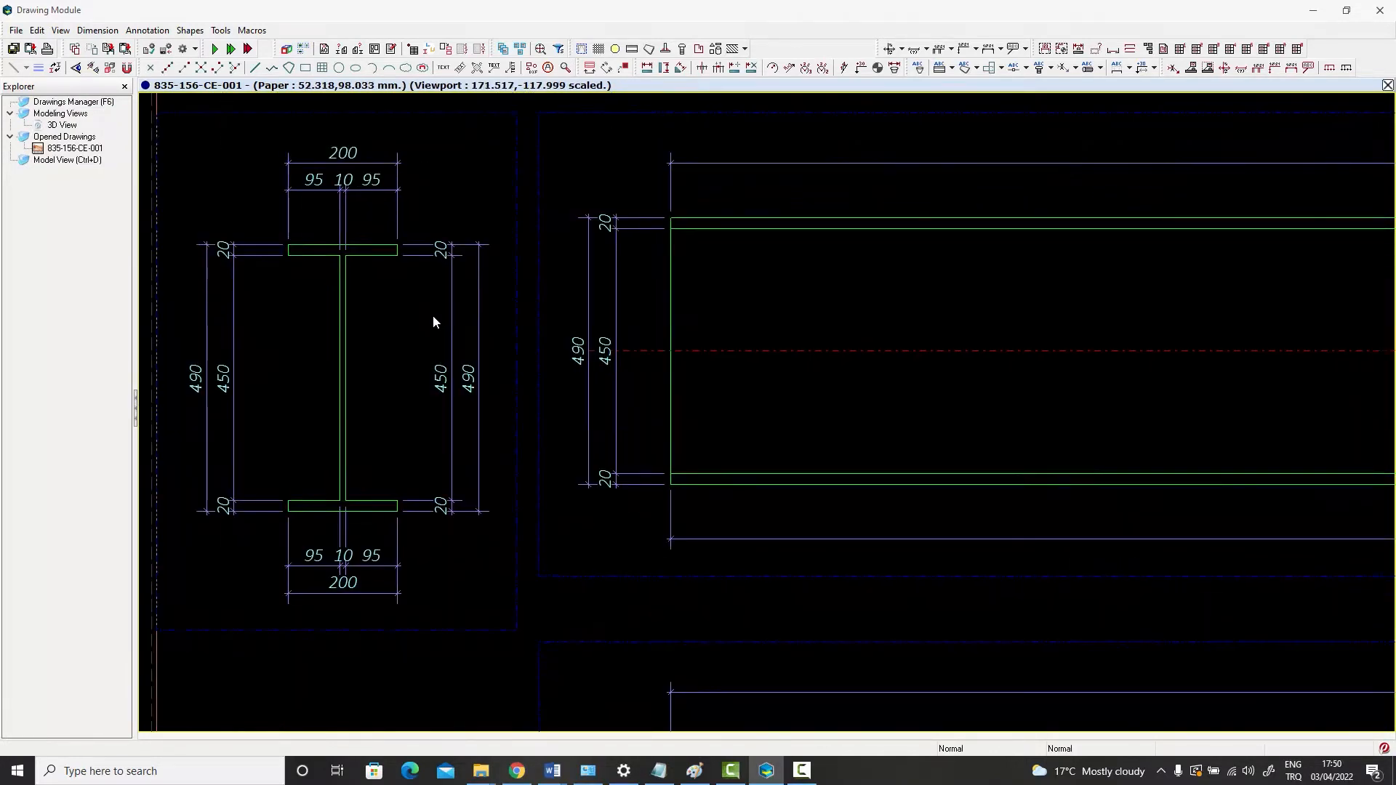
{"action": "middle_click_drag", "start_coordinate": [433, 321], "coordinate": [549, 296]}
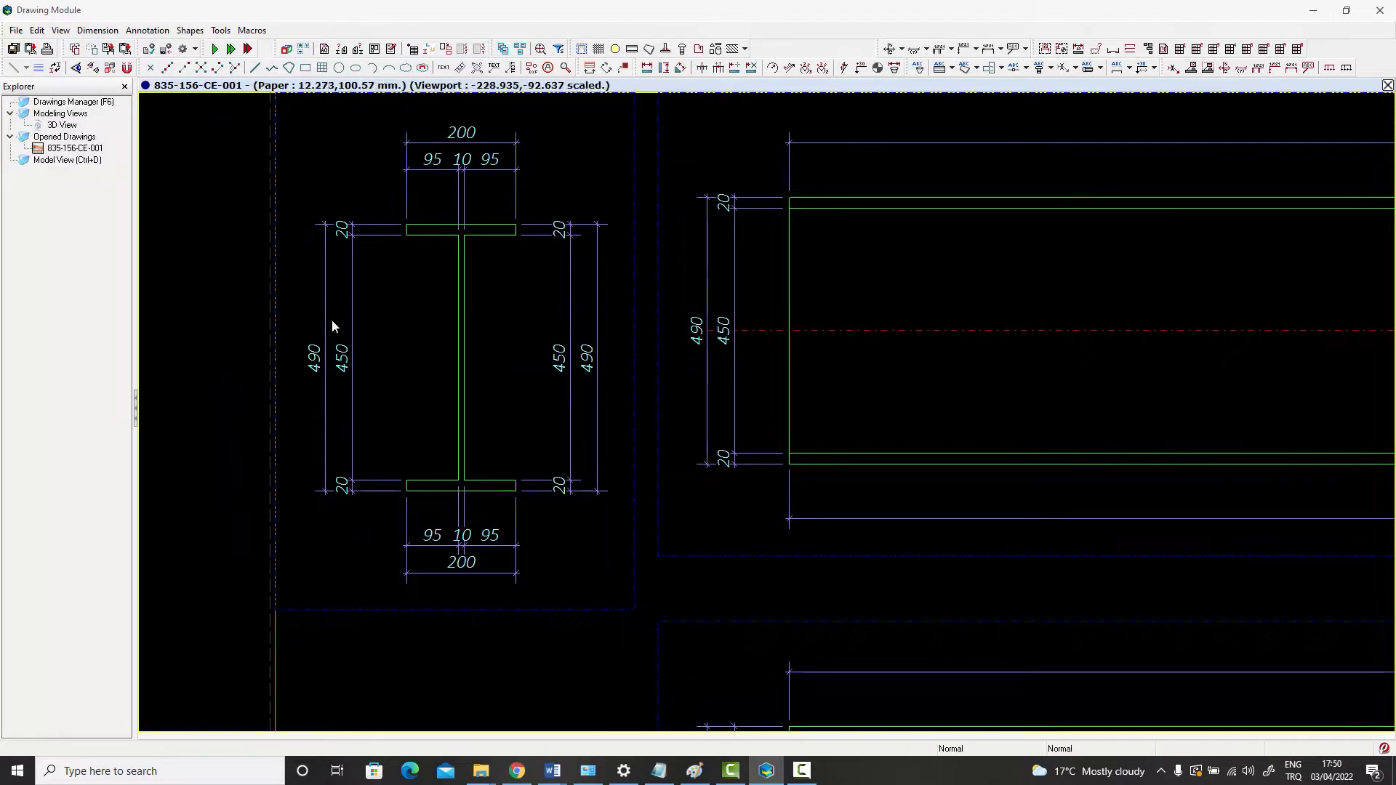
{"action": "left_click", "coordinate": [324, 343]}
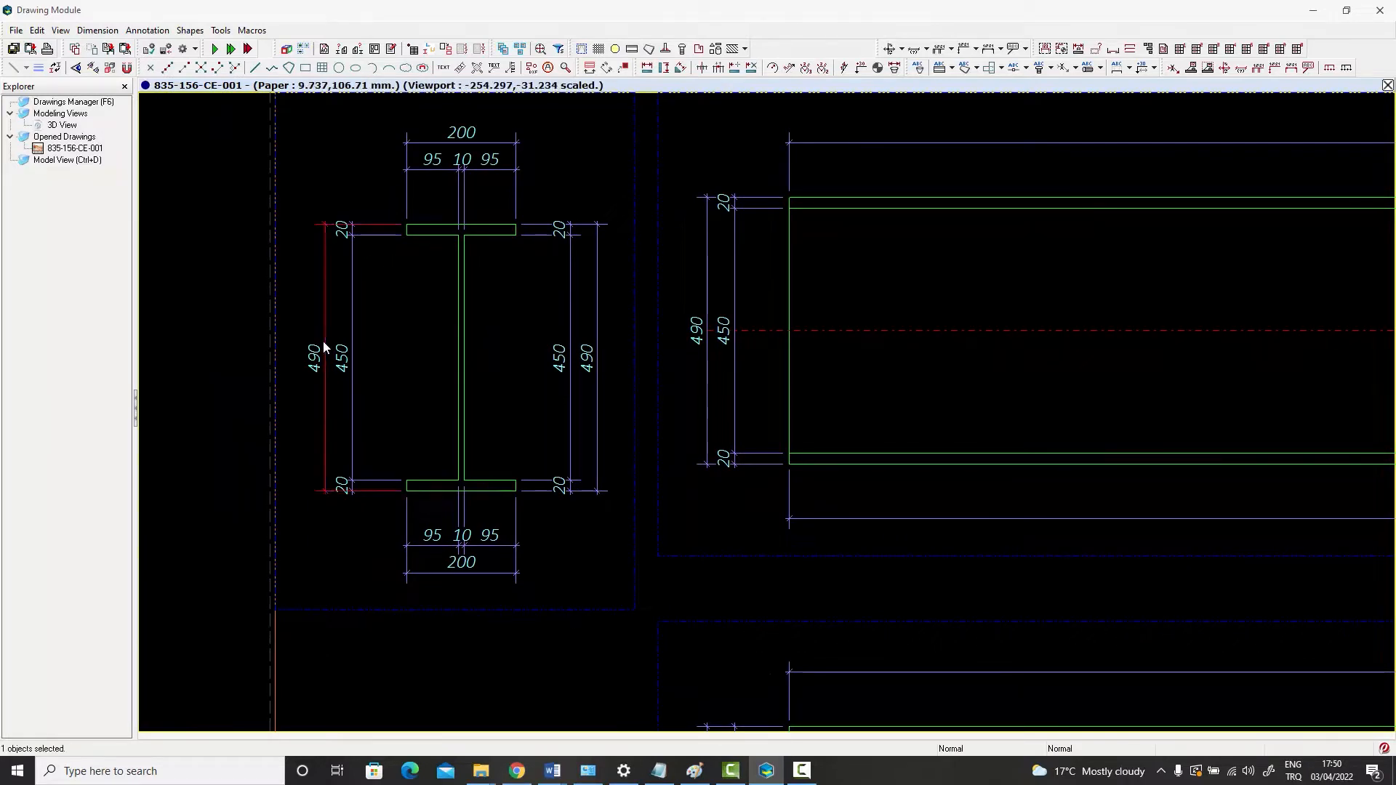
{"action": "left_click", "coordinate": [400, 304]}
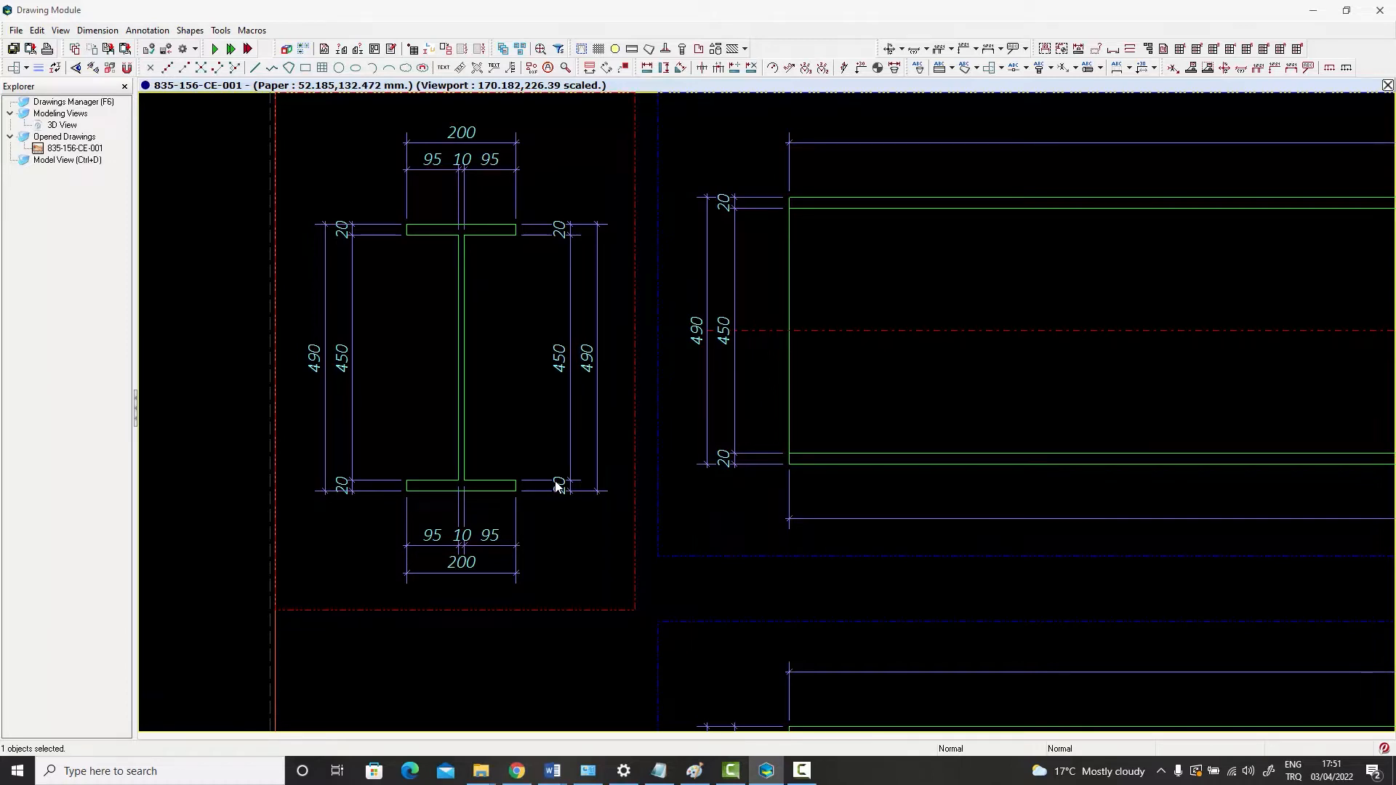
- Examine the material list and the manufacturing note beneath it in the sheet's corner
{"action": "scroll", "coordinate": [653, 376], "scroll_direction": "down", "scroll_amount": 5}
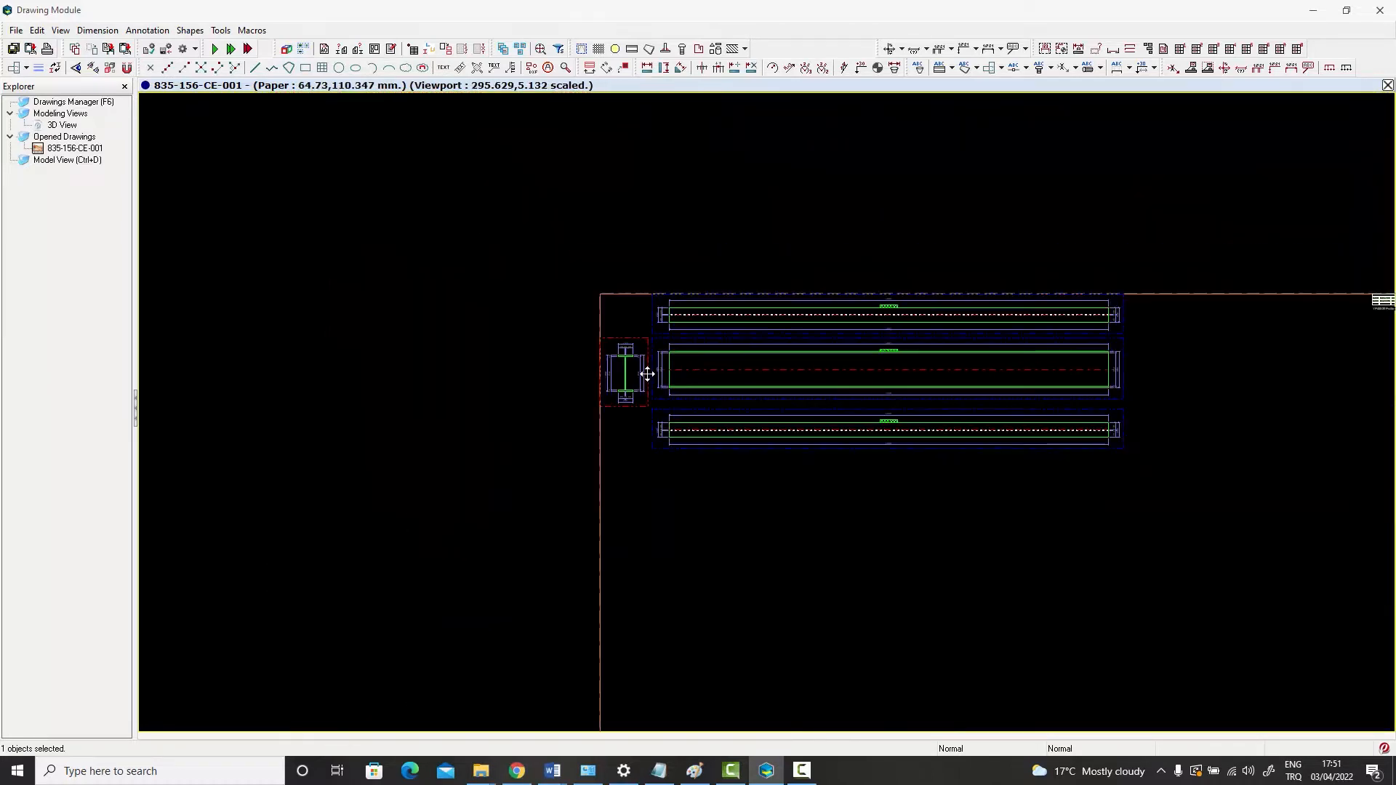
{"action": "middle_click_drag", "start_coordinate": [796, 378], "coordinate": [541, 390]}
{"action": "middle_click_drag", "start_coordinate": [1040, 361], "coordinate": [757, 389]}
{"action": "scroll", "coordinate": [858, 339], "scroll_direction": "up", "scroll_amount": 4}
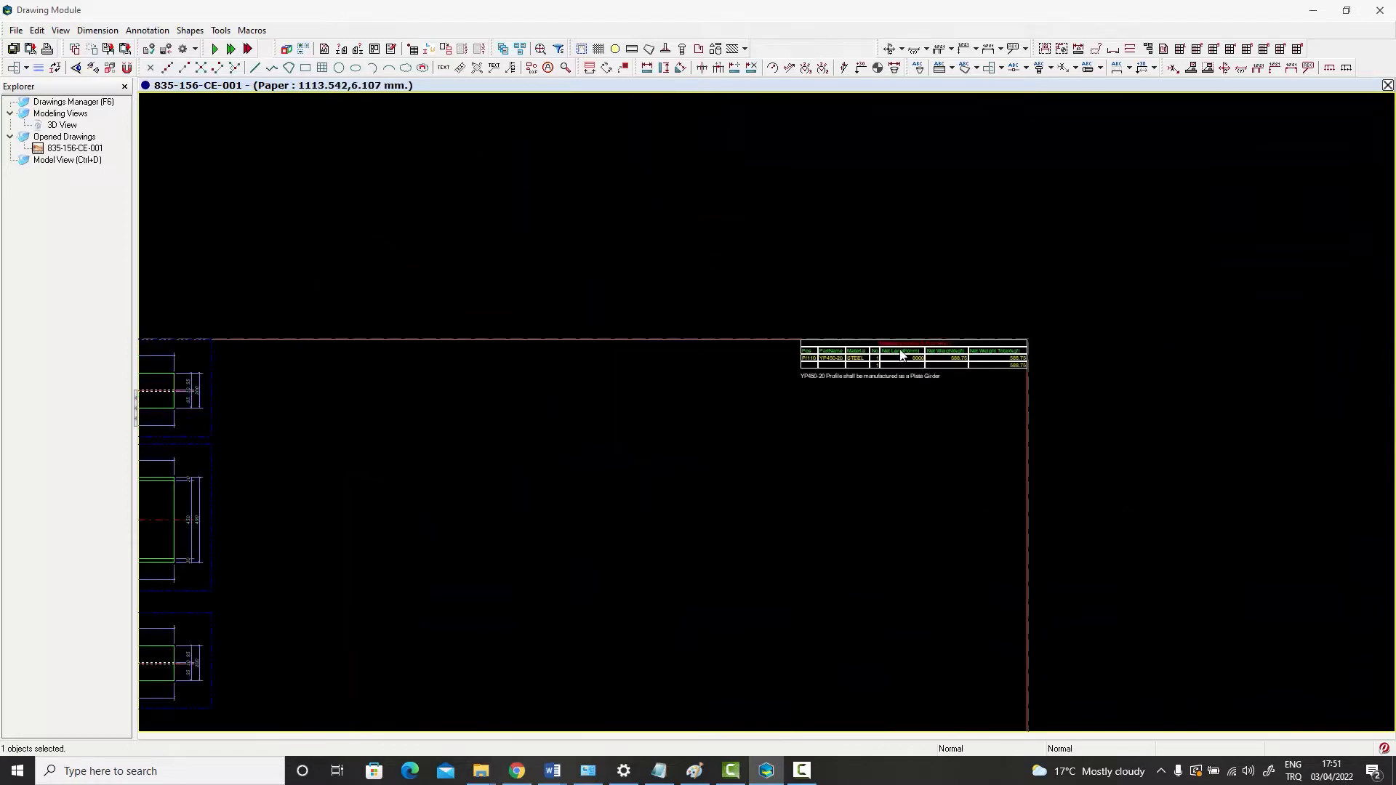
{"action": "scroll", "coordinate": [900, 354], "scroll_direction": "up", "scroll_amount": 5}
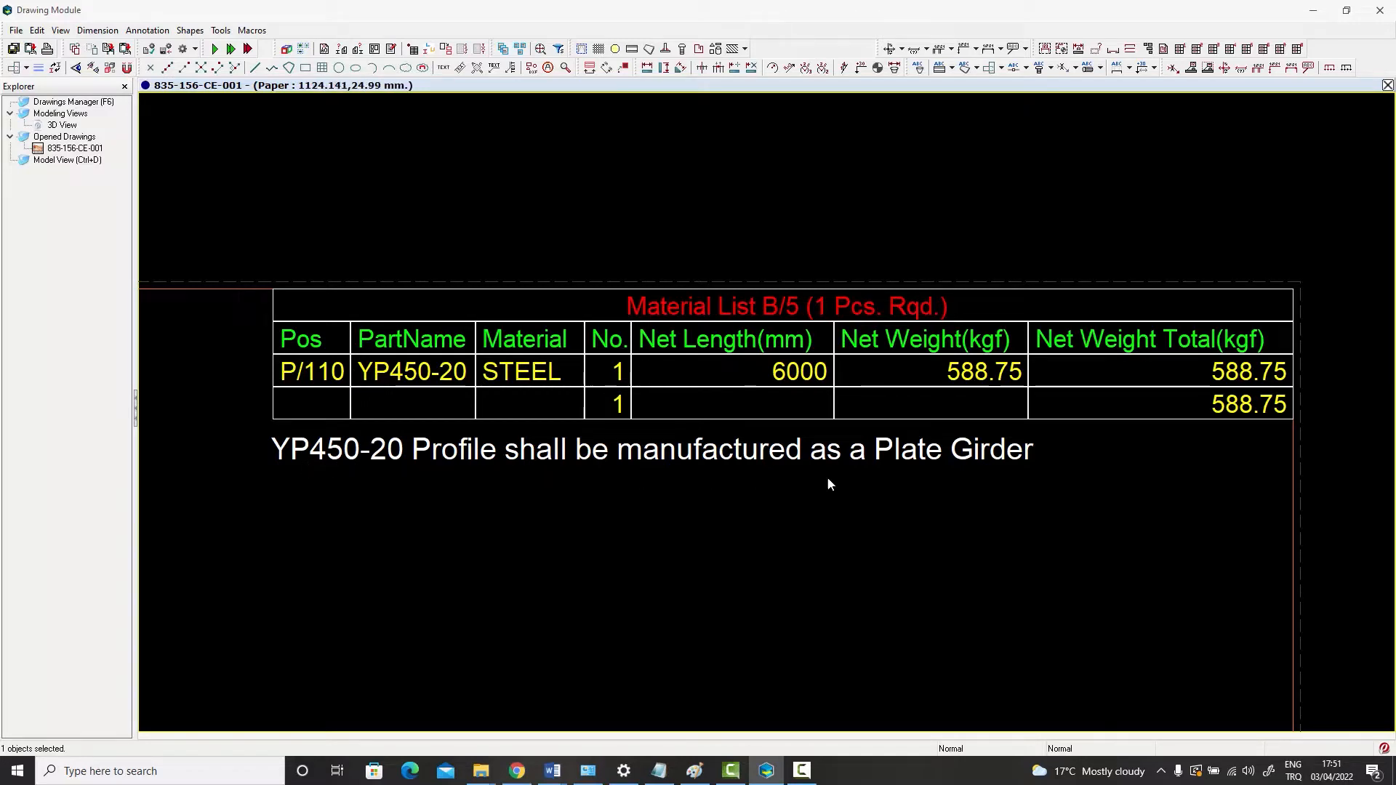
{"action": "scroll", "coordinate": [941, 476], "scroll_direction": "down", "scroll_amount": 1}
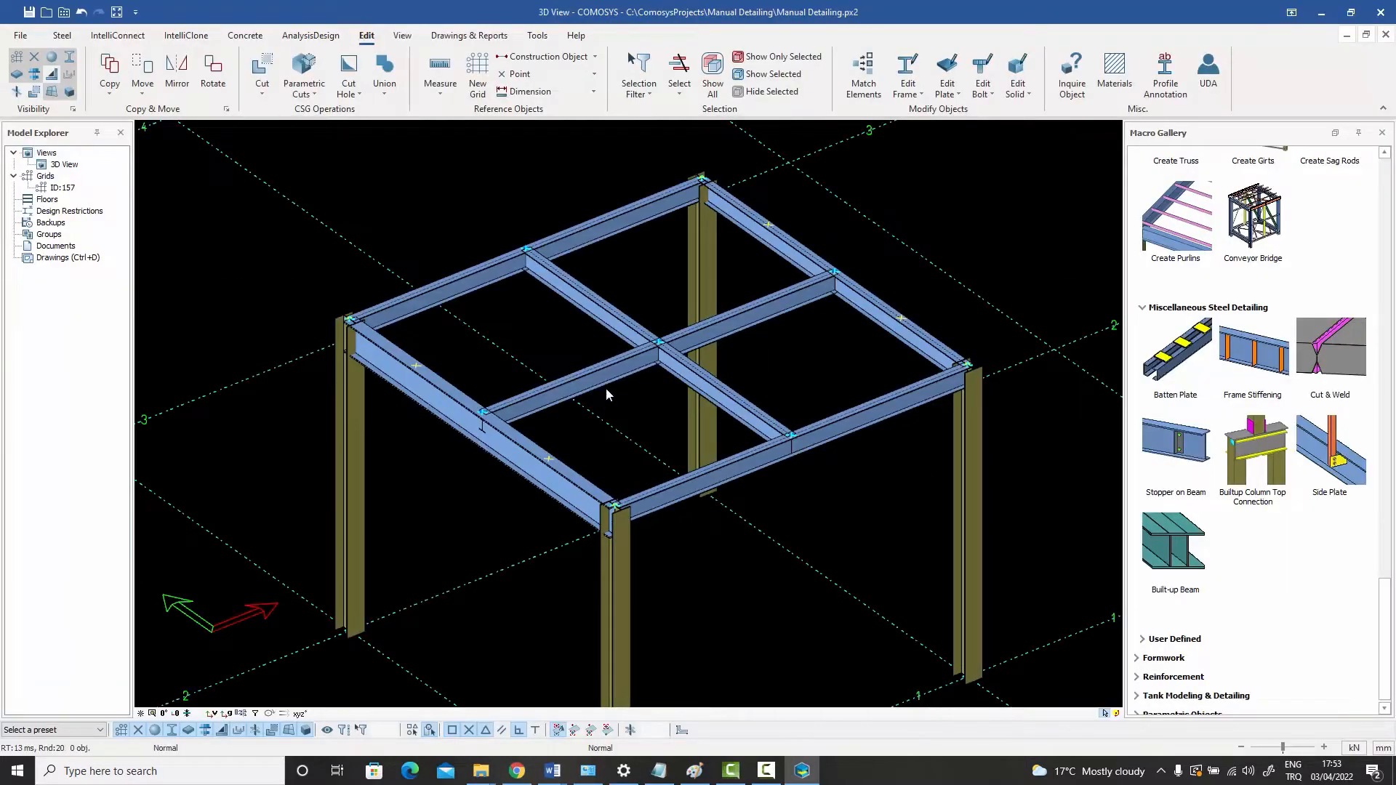
{"action": "middle_click_drag", "start_coordinate": [529, 388], "coordinate": [588, 358]}
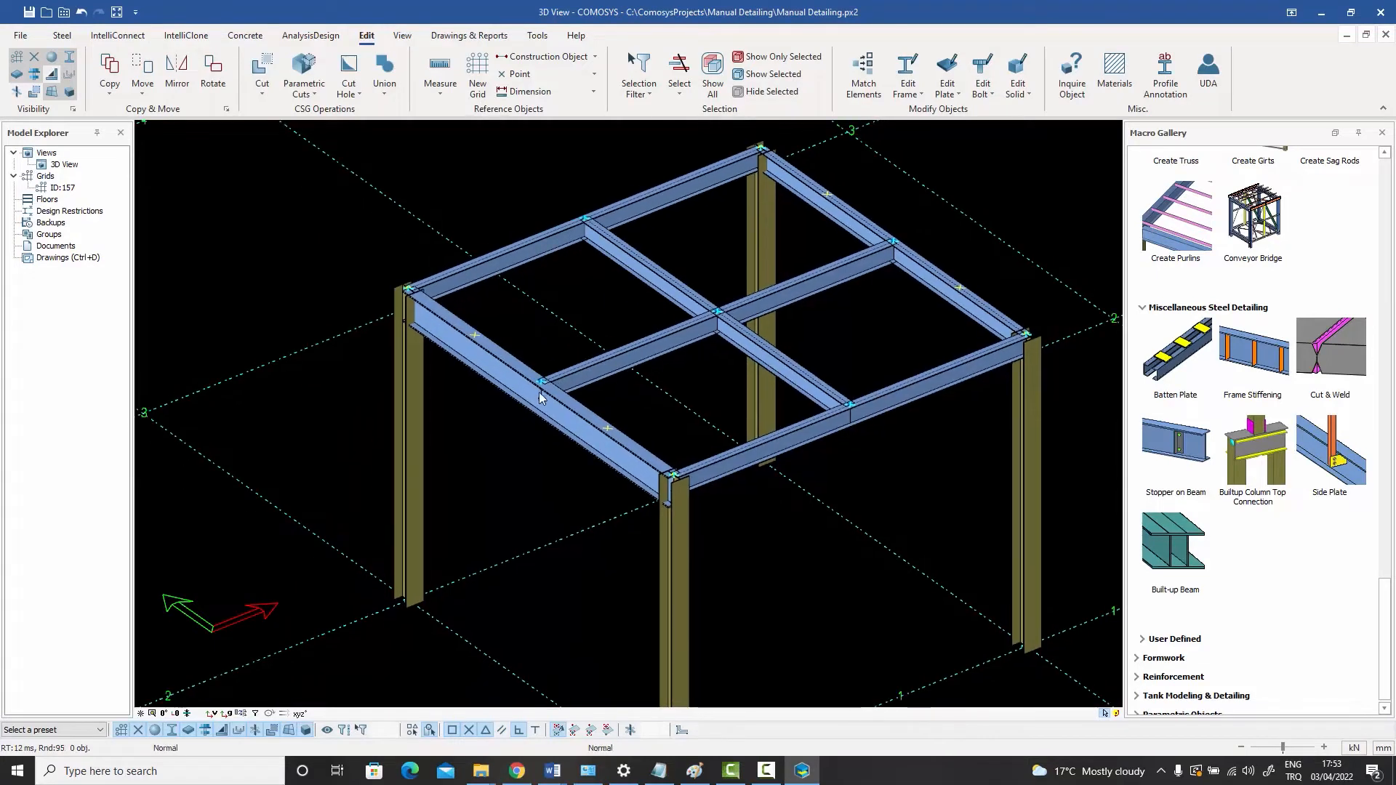
{"action": "left_click", "coordinate": [499, 373]}
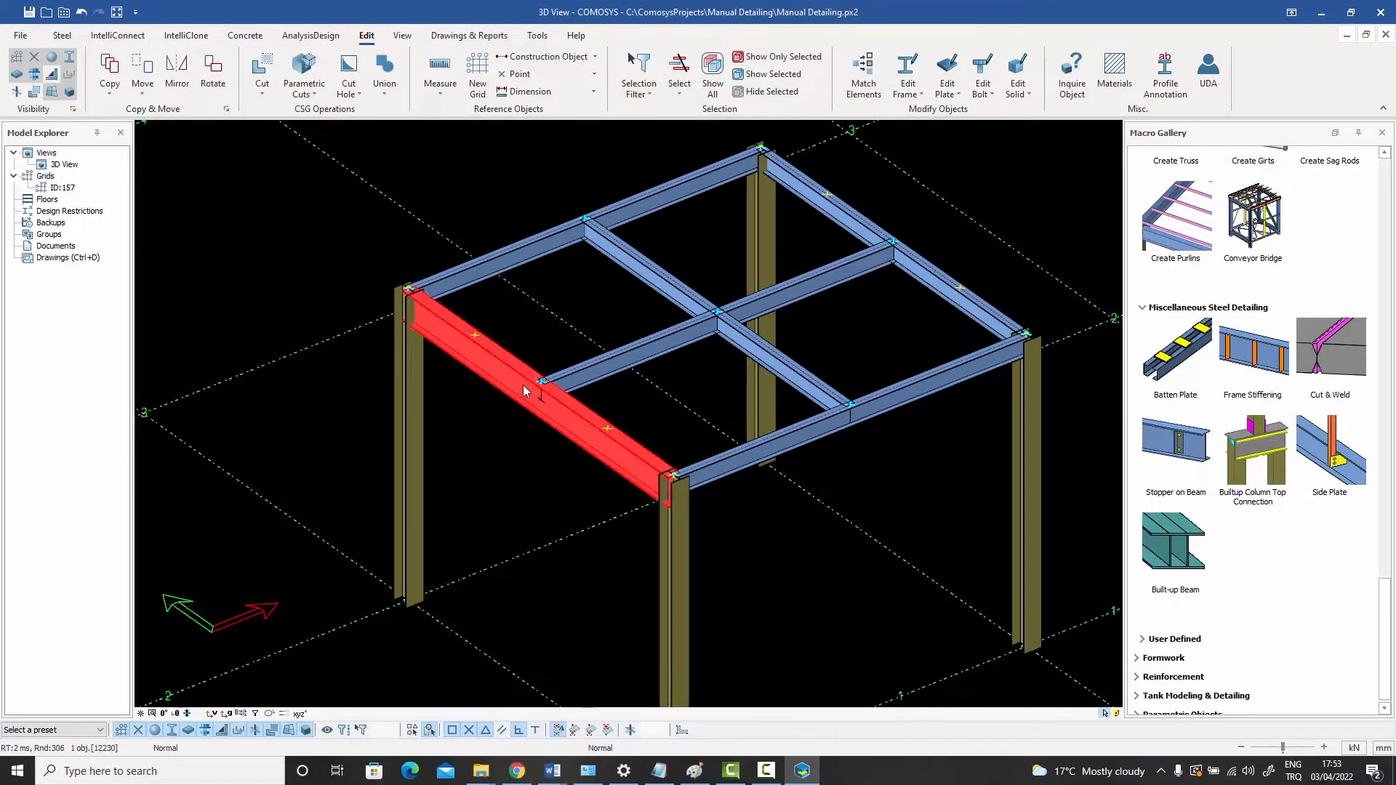
{"action": "left_click", "coordinate": [528, 345]}
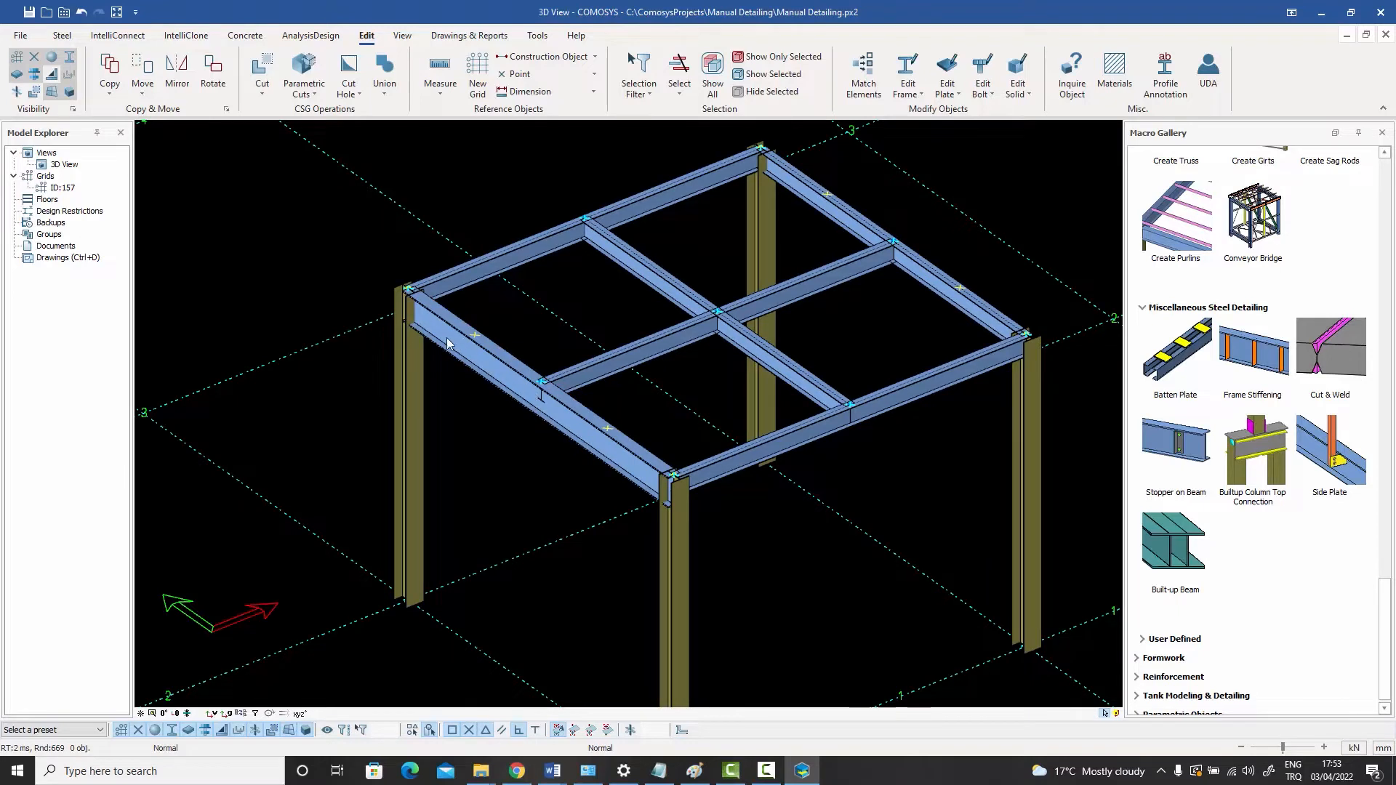
{"action": "left_click", "coordinate": [490, 371]}
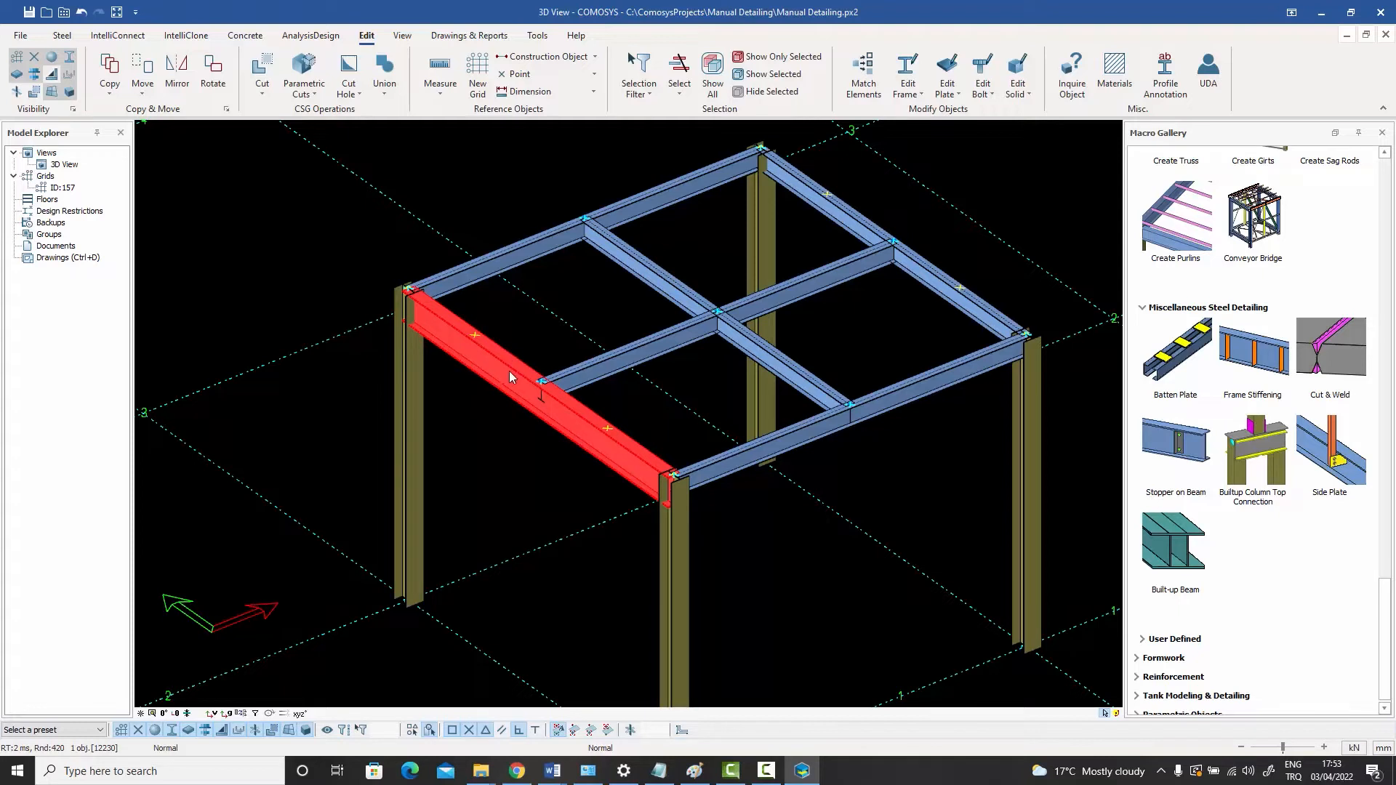
{"action": "left_click", "coordinate": [509, 421]}
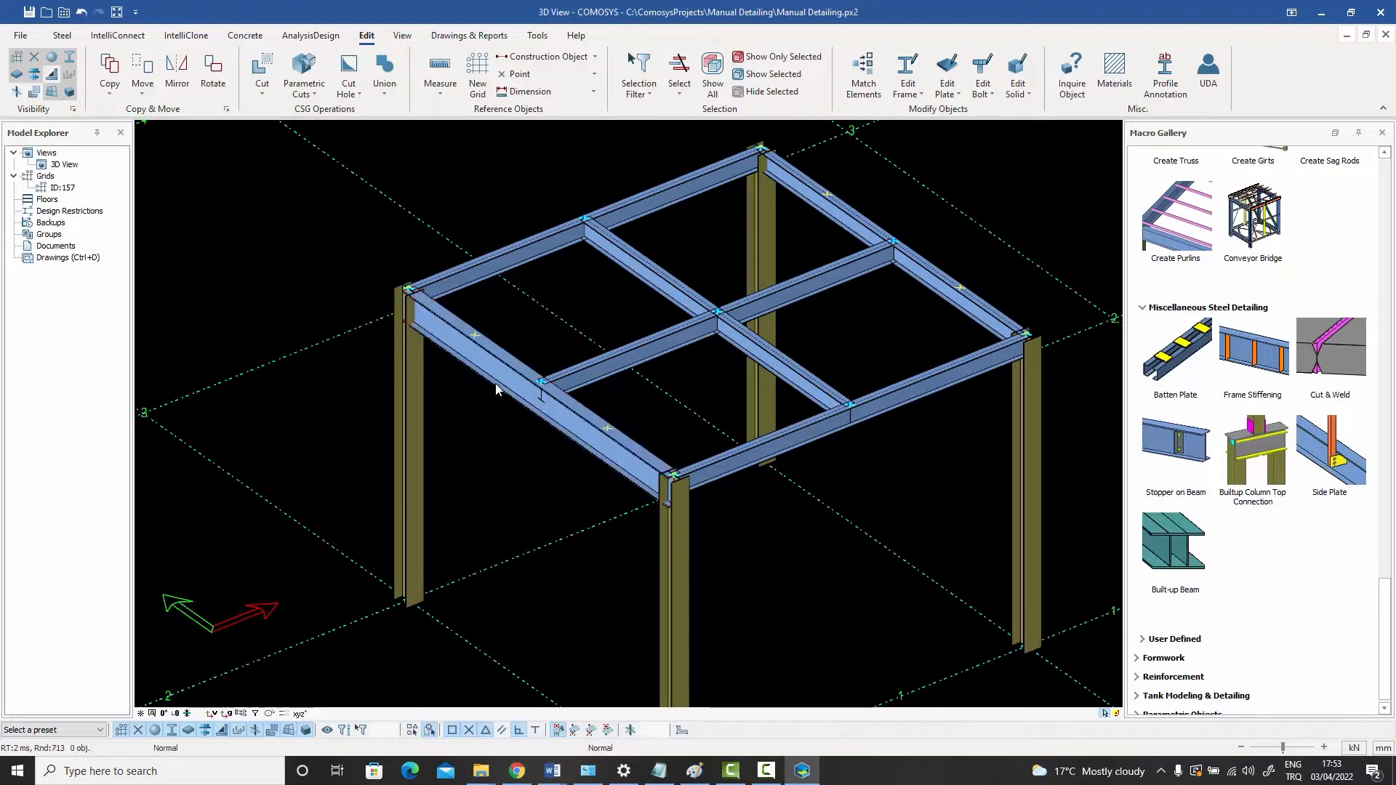
{"action": "left_click", "coordinate": [631, 255]}
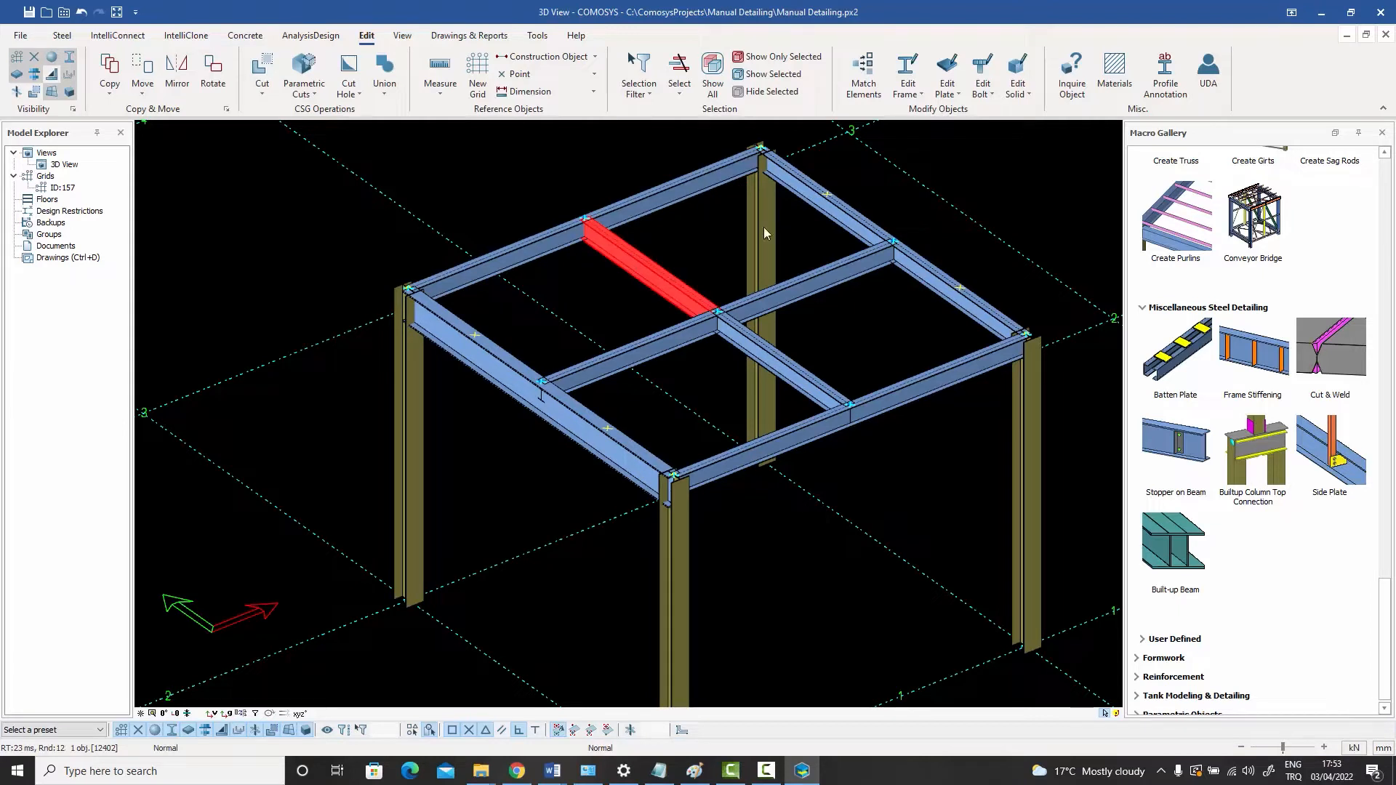
{"action": "middle_click_drag", "start_coordinate": [598, 297], "coordinate": [521, 323]}
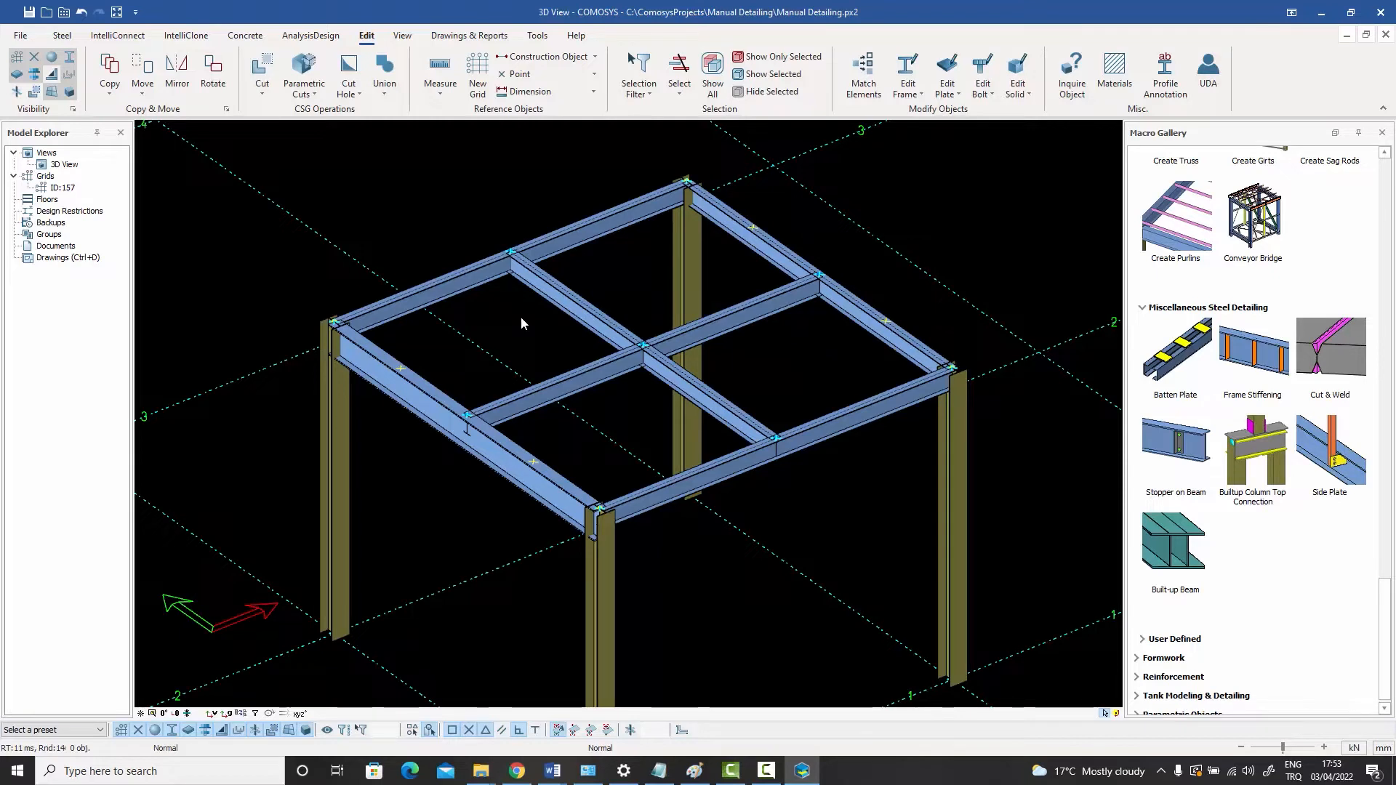
{"action": "left_click", "coordinate": [527, 270]}
{"action": "left_click", "coordinate": [533, 272]}
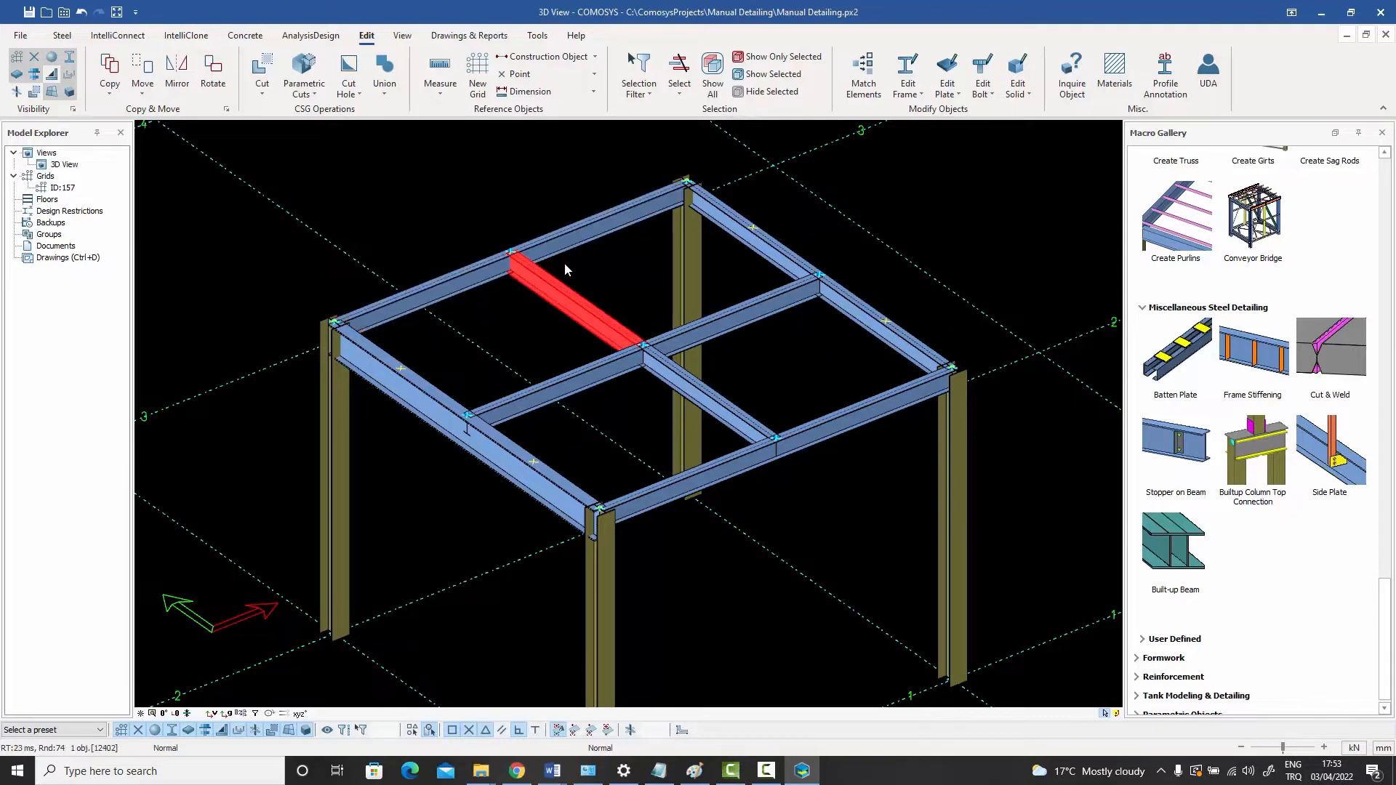
{"action": "left_click", "coordinate": [565, 261]}
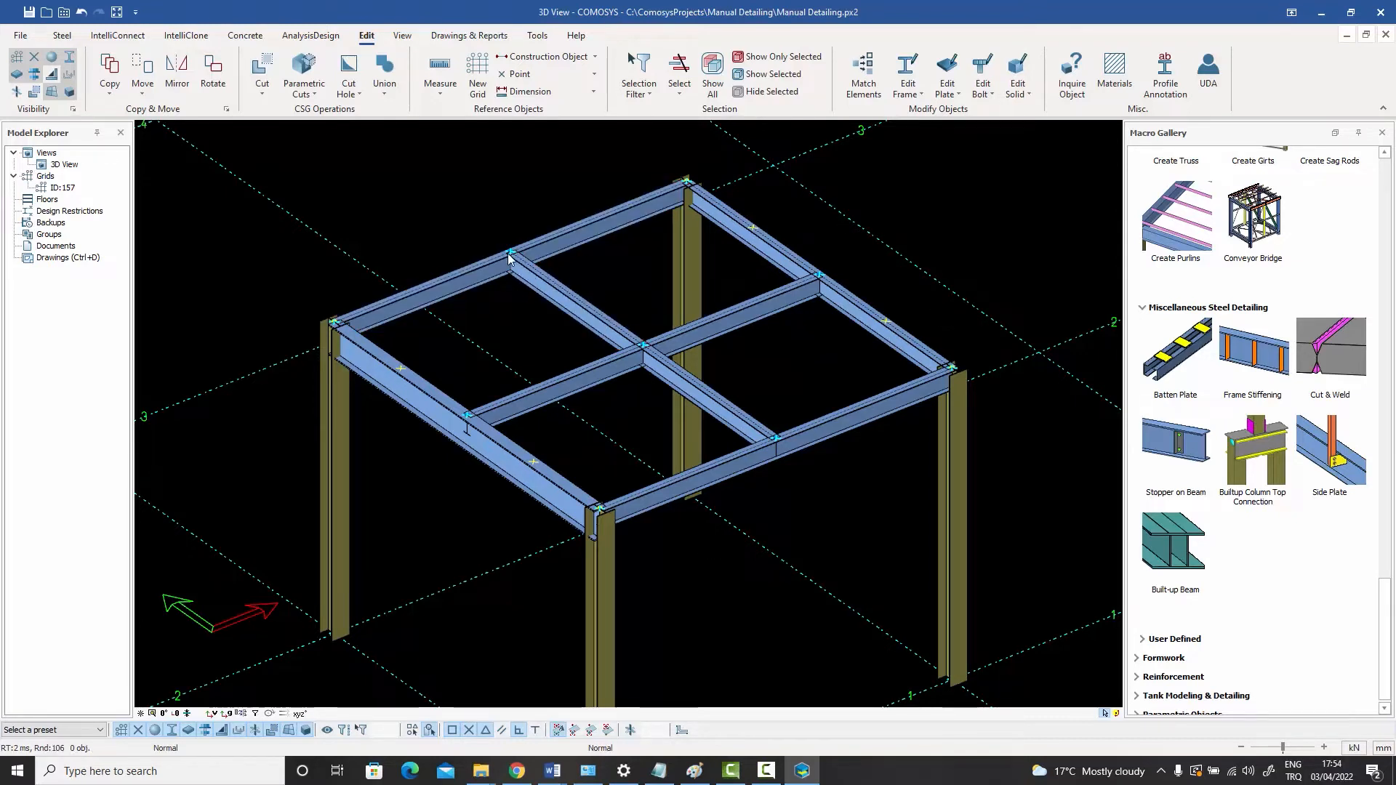
- Start a built-up beam 1000 mm outside the deep edge beam's rear intermediate point and run it to the matching point on the opposite beam
{"action": "scroll", "coordinate": [534, 287], "scroll_direction": "up", "scroll_amount": 2}
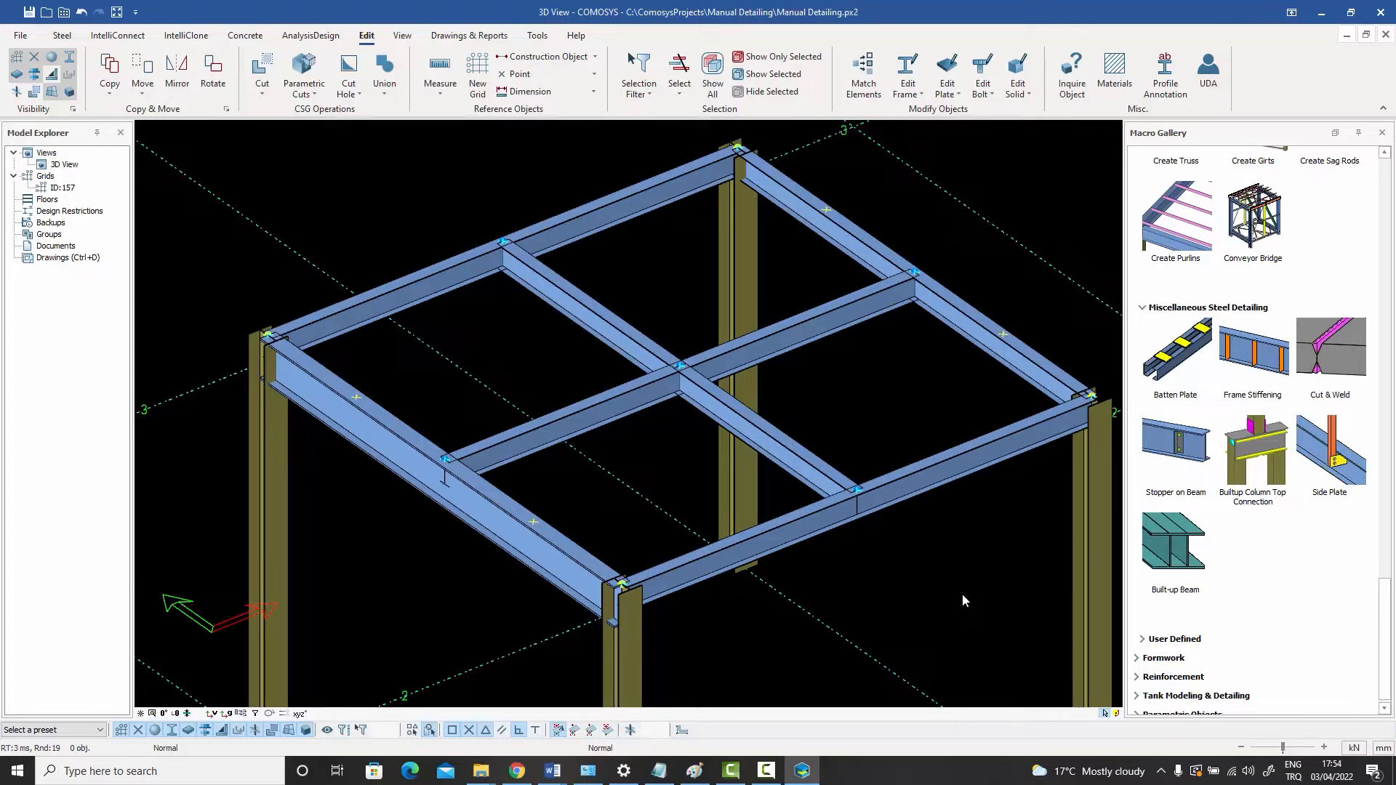
{"action": "left_click", "coordinate": [1169, 592]}
{"action": "left_click", "coordinate": [356, 398]}
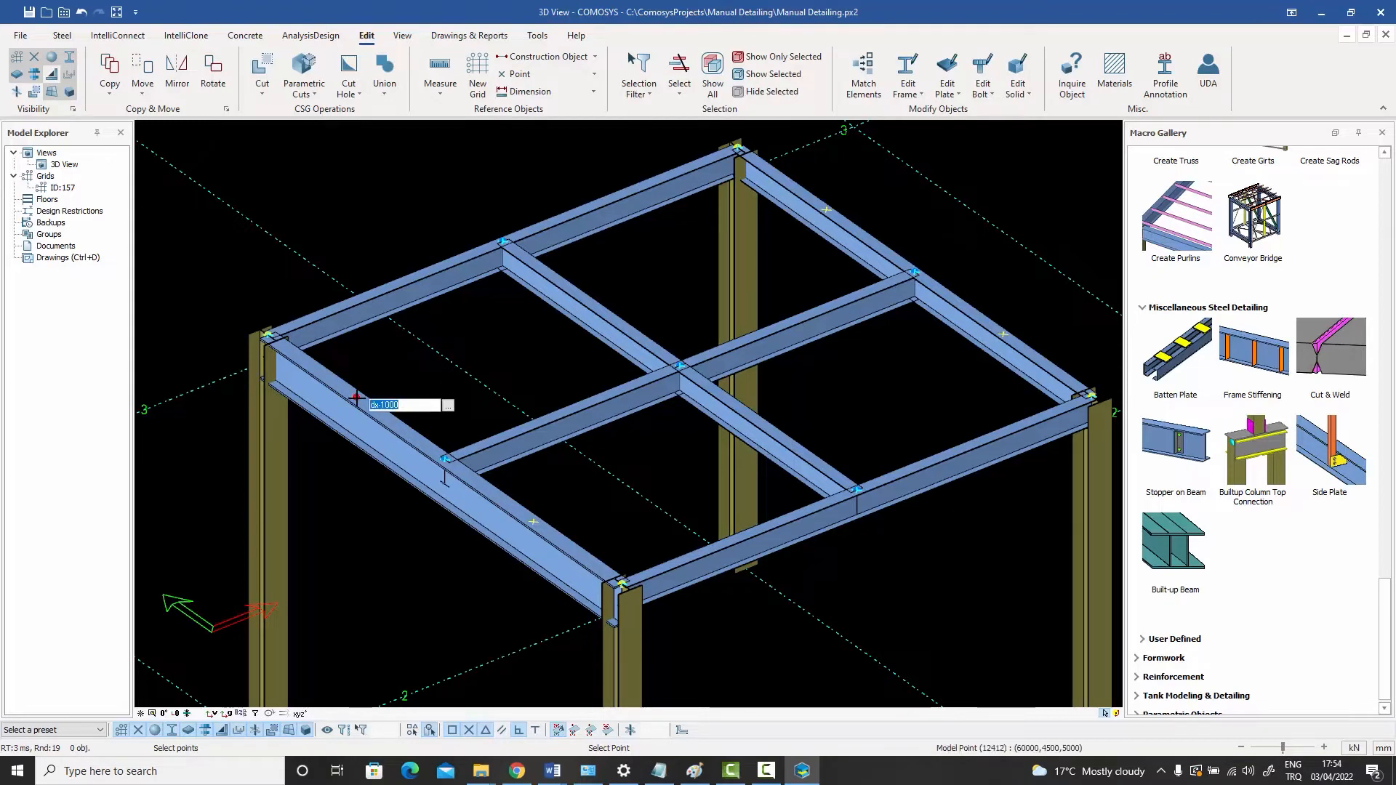
{"action": "key", "text": "Return"}
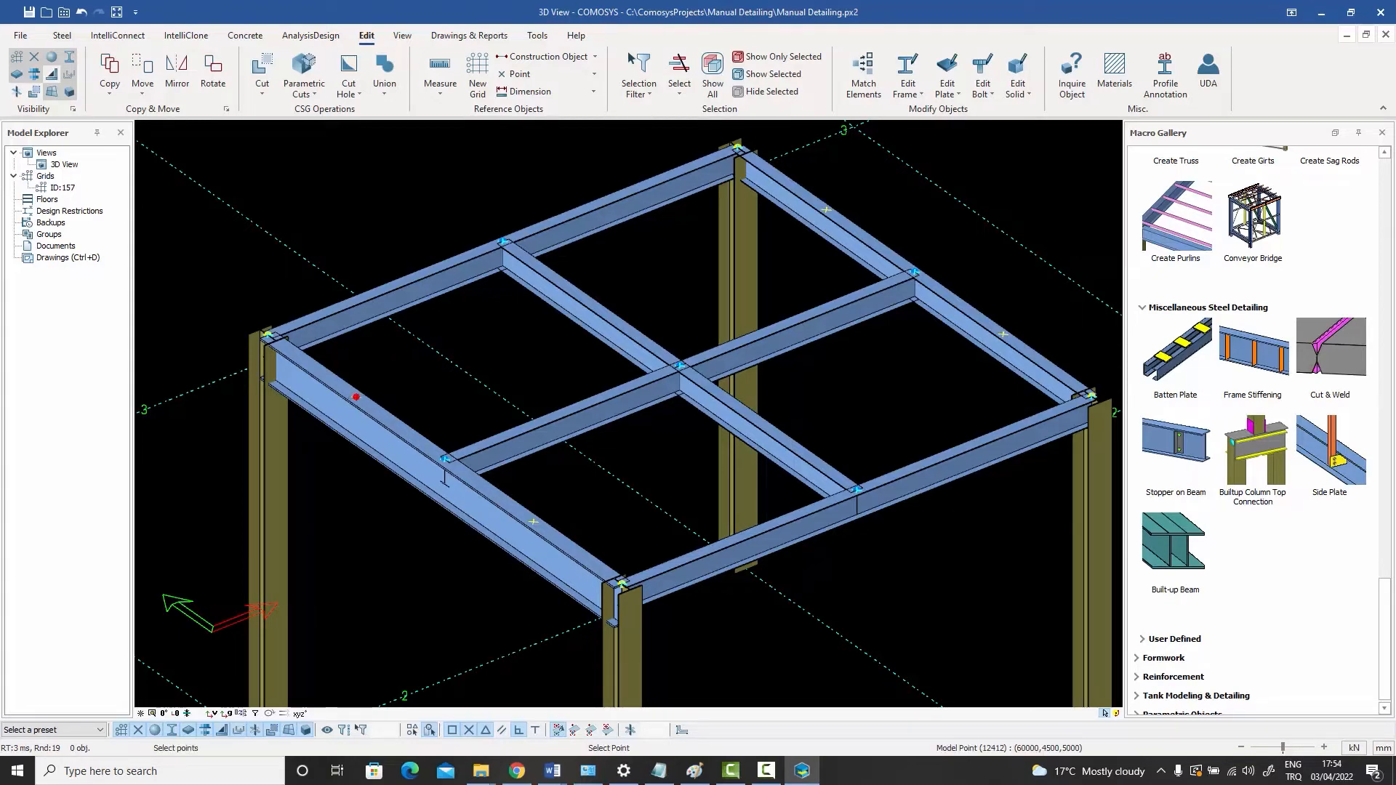
{"action": "left_click", "coordinate": [826, 210]}
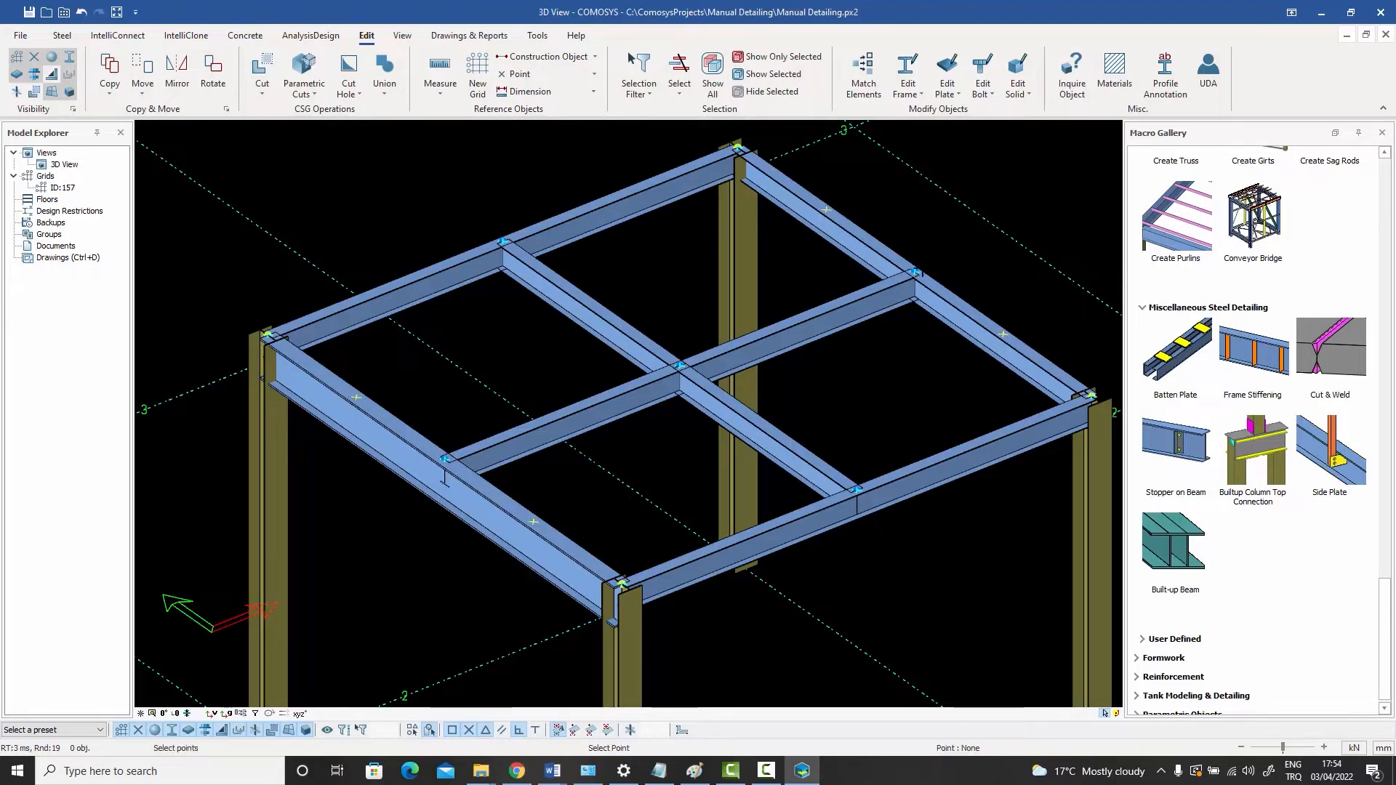
- Continue the built-up beam through a point offset dx1500 from the opposite beam's middle joint and finish it outside the deep edge beam's front intermediate point
{"action": "left_click", "coordinate": [915, 272]}
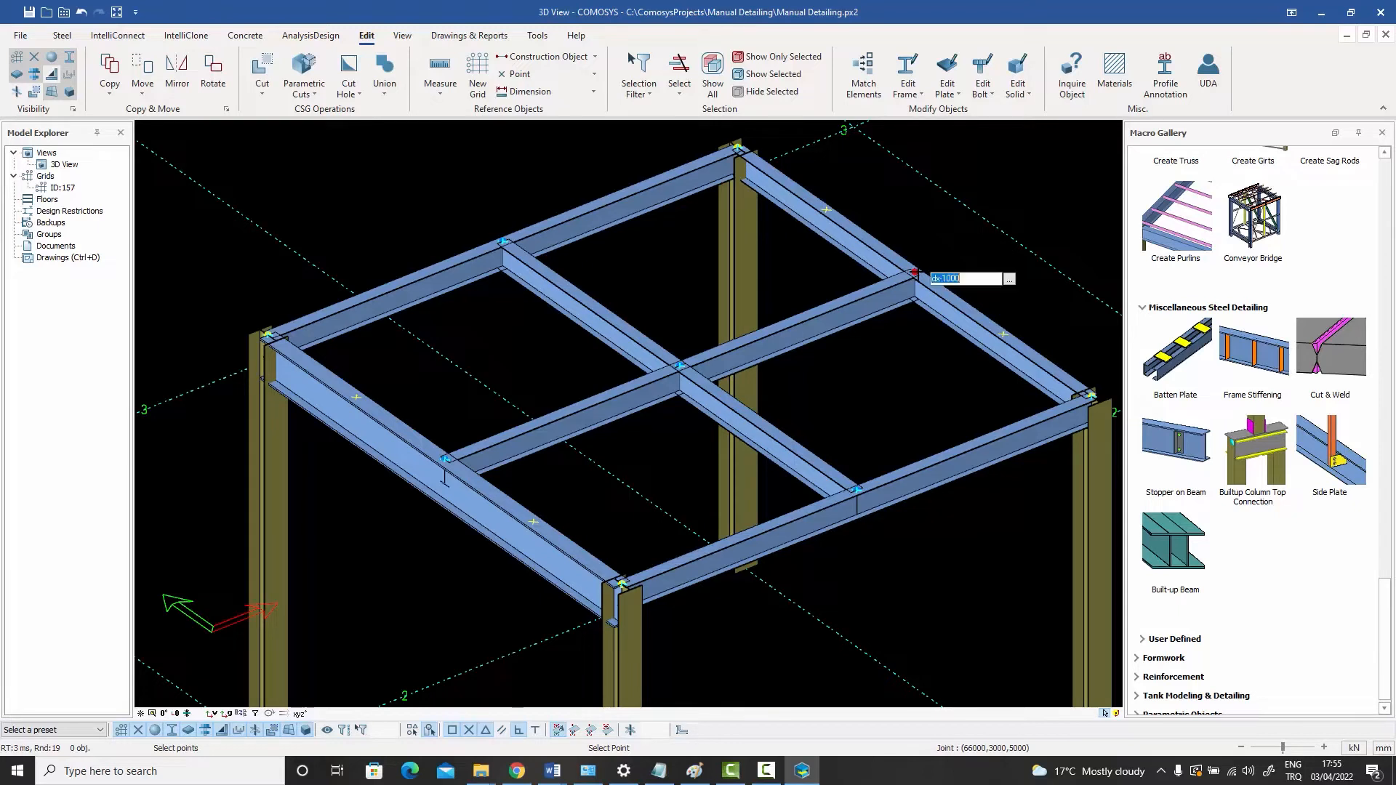
{"action": "type", "text": "dx1500"}
{"action": "key", "text": "Return"}
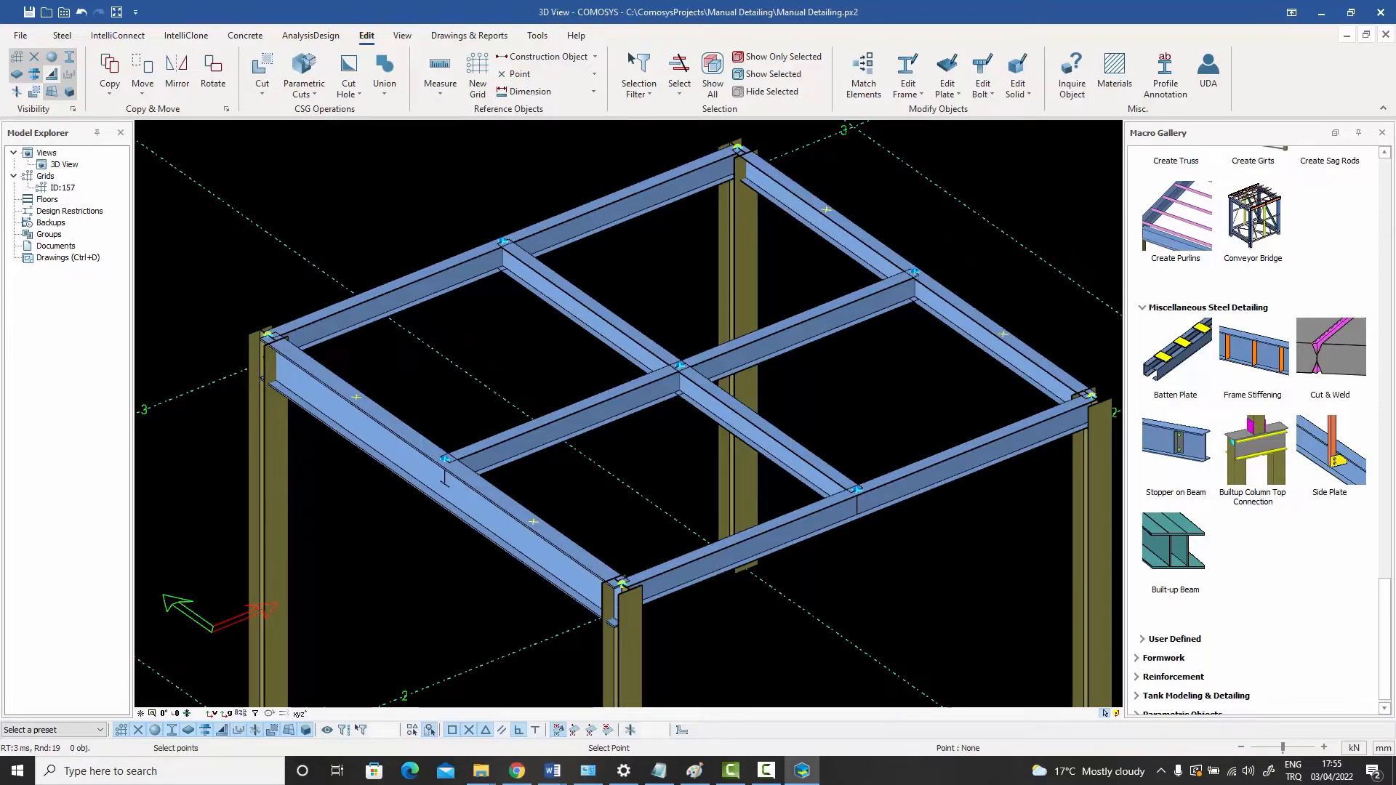
{"action": "left_click", "coordinate": [533, 520]}
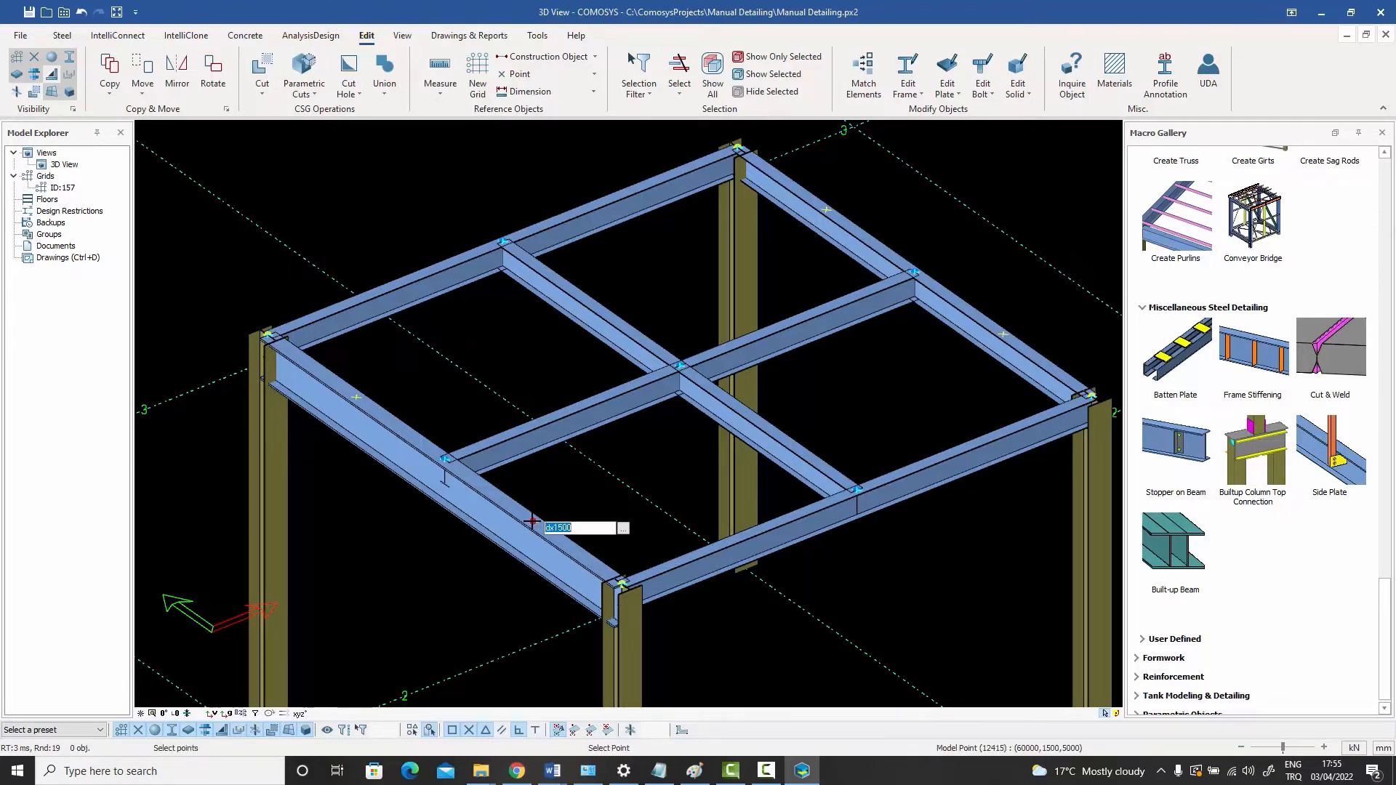
{"action": "type", "text": "dx"}
{"action": "key", "text": "Return"}
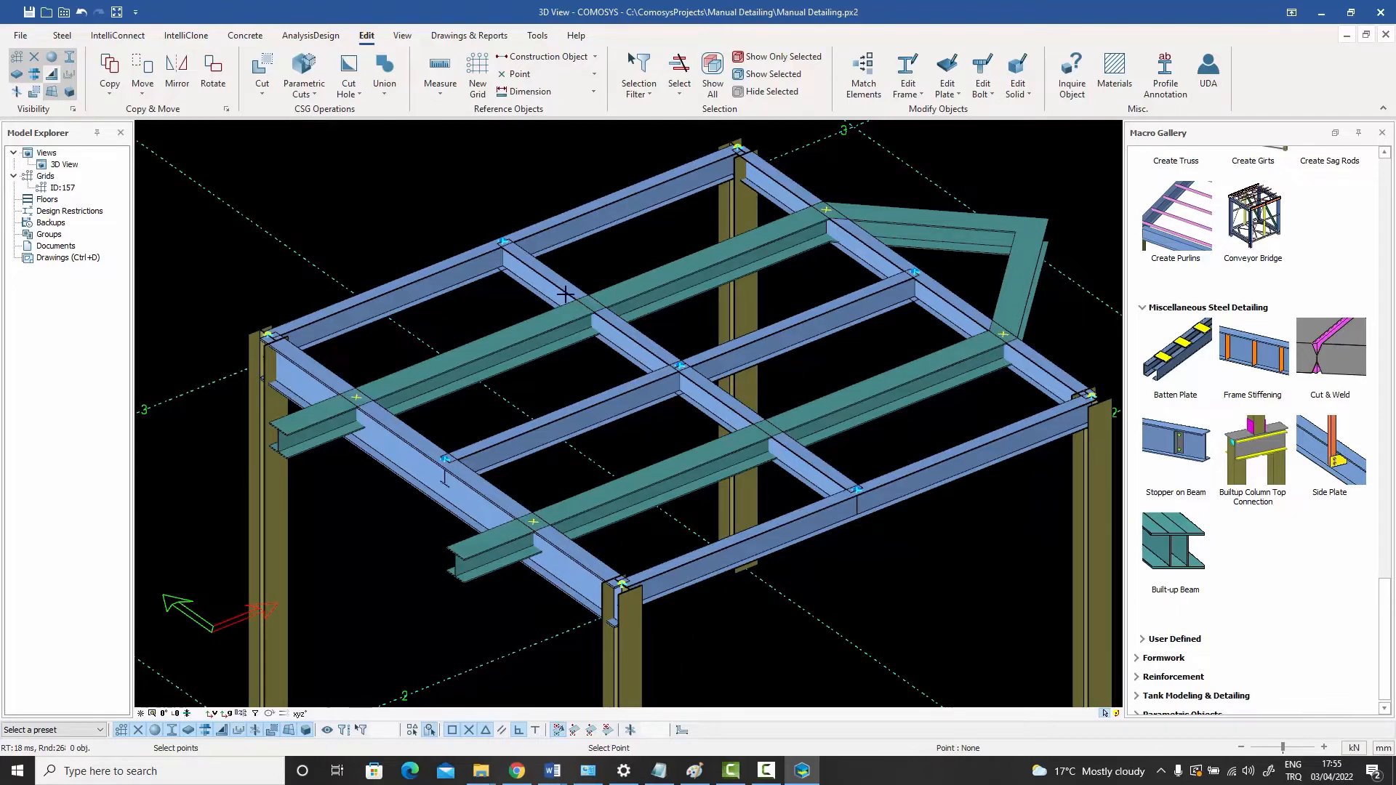
{"action": "key", "text": "Escape"}
- Round the built-up beam's outer corner into an arc by setting the arc chamfer to point 3, with no radius entered
{"action": "double_click", "coordinate": [925, 216]}
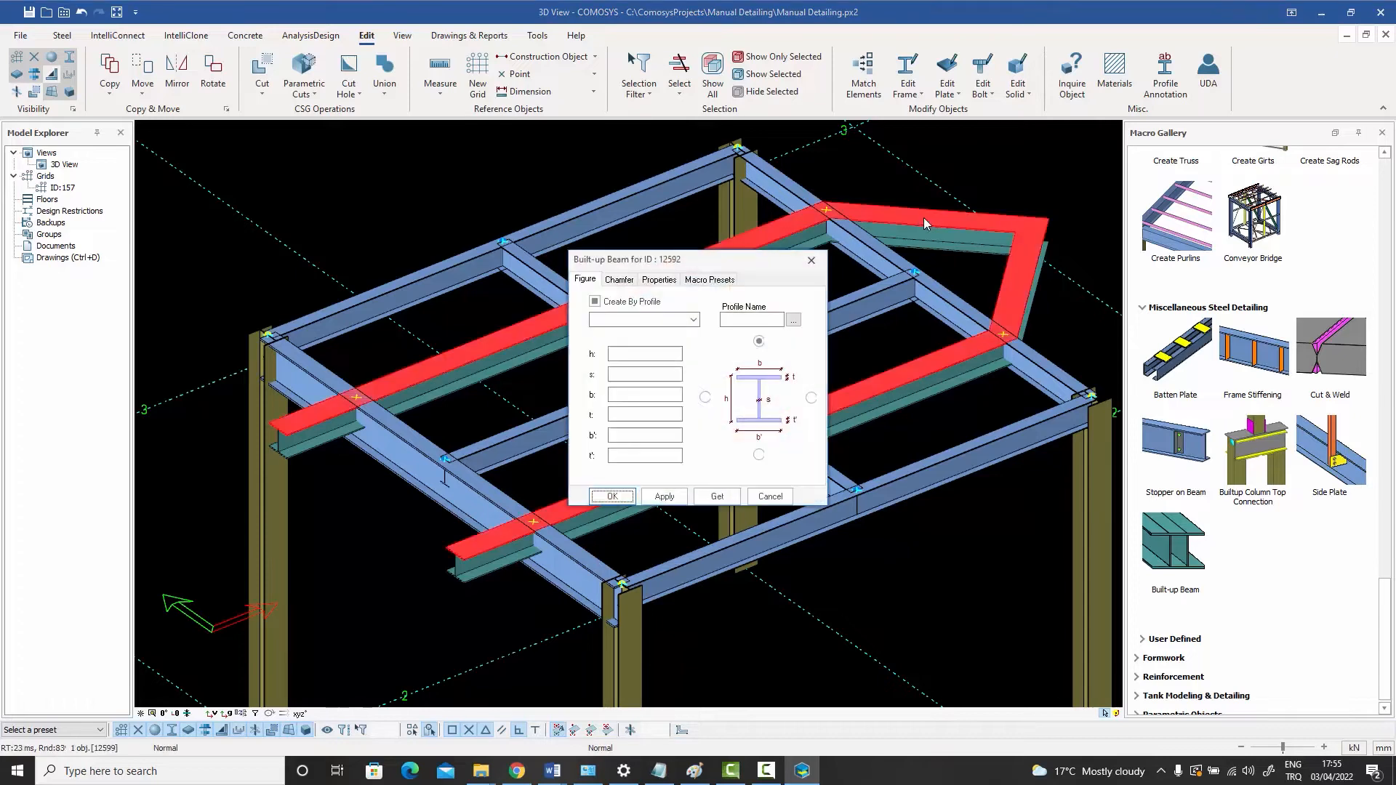
{"action": "left_click", "coordinate": [617, 281]}
{"action": "left_click_drag", "start_coordinate": [586, 264], "coordinate": [681, 369]}
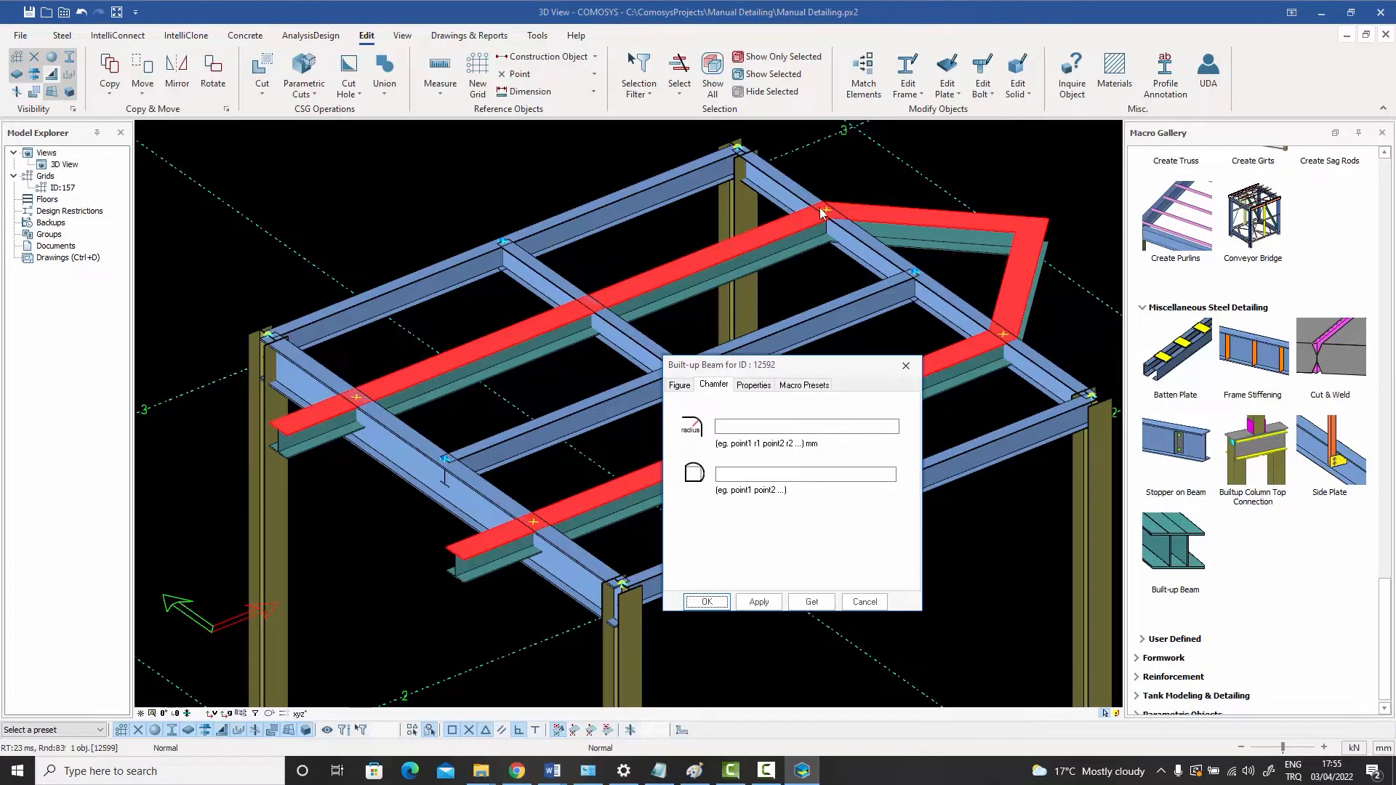
{"action": "left_click", "coordinate": [732, 477]}
{"action": "type", "text": "3"}
{"action": "left_click", "coordinate": [757, 601]}
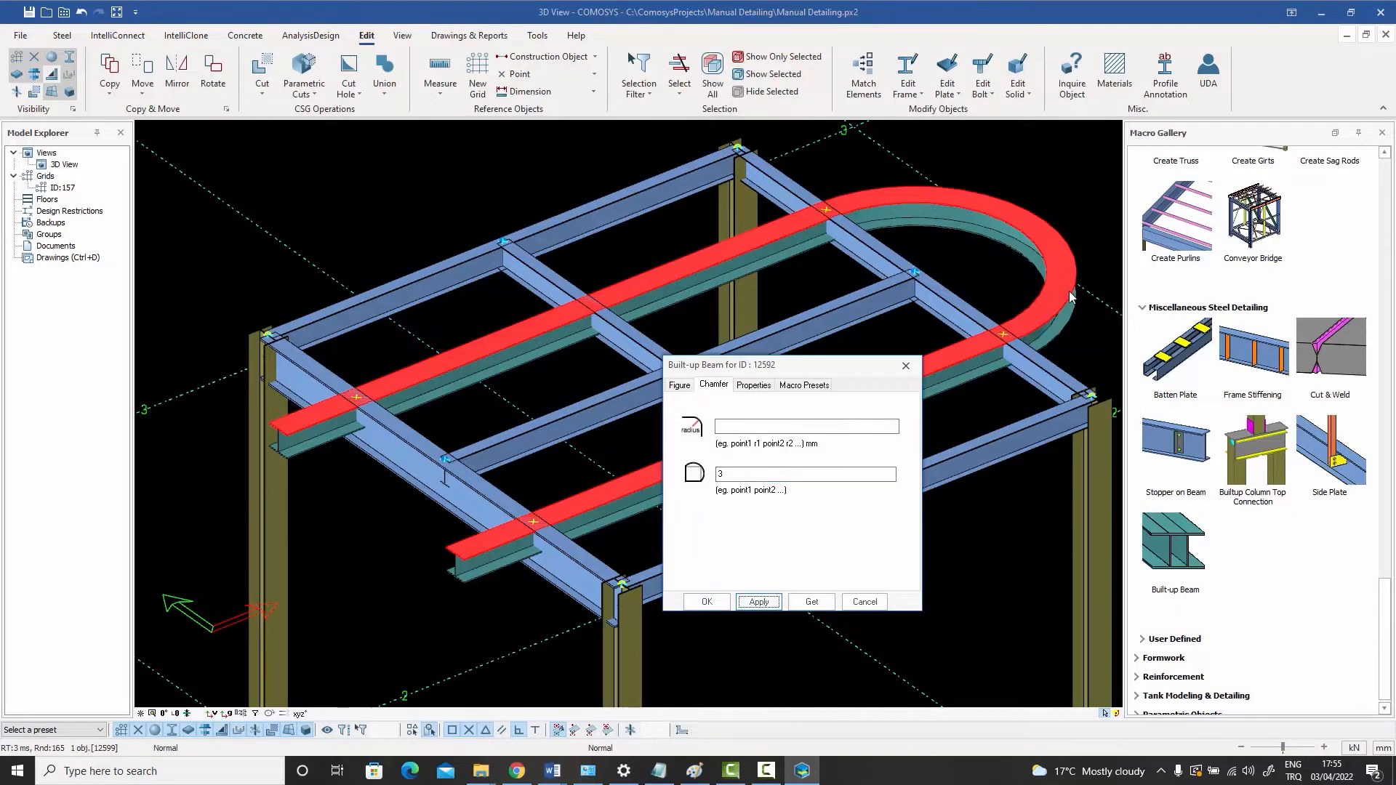
{"action": "left_click", "coordinate": [865, 602]}
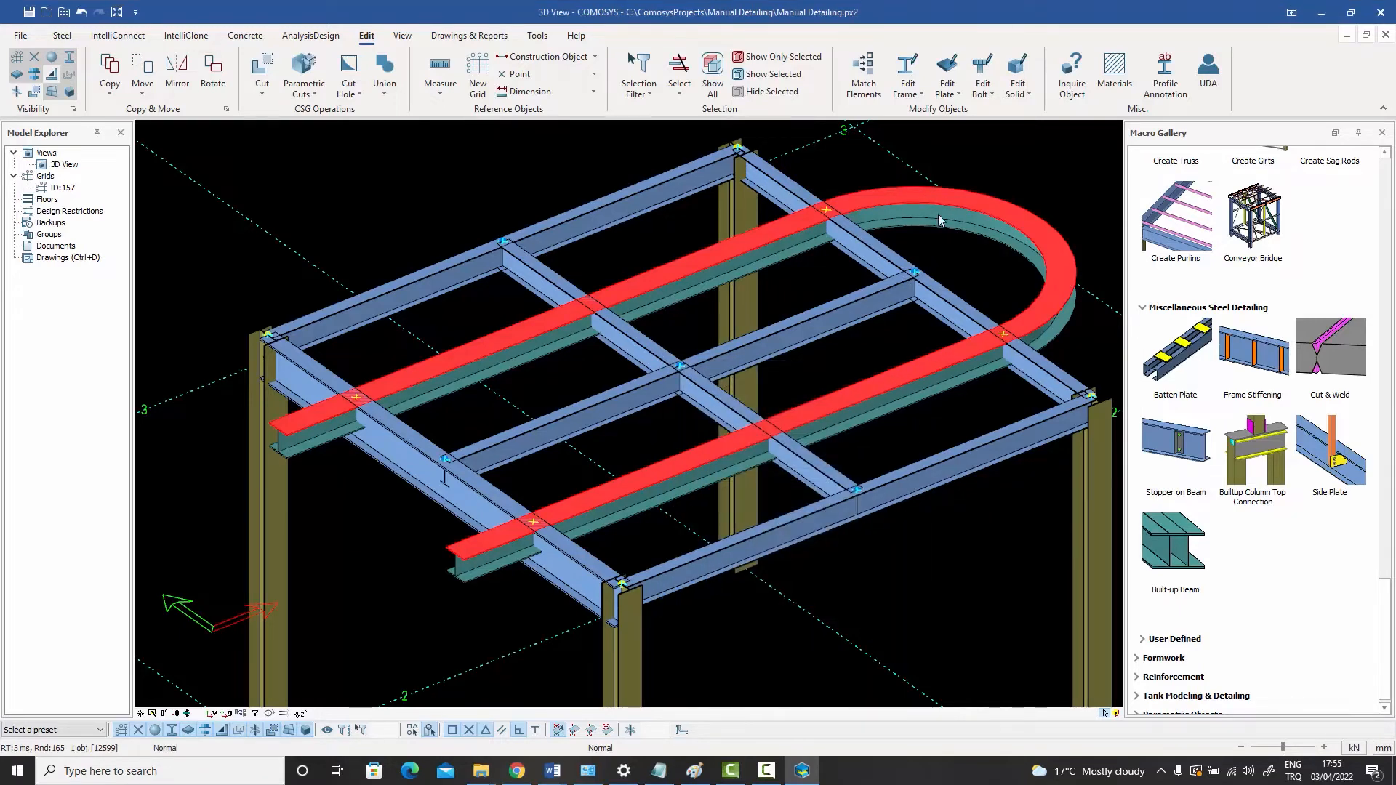
- Move the built-up beam linearly by -500 mm in Z, keeping X and Y at 0
{"action": "right_click", "coordinate": [935, 202]}
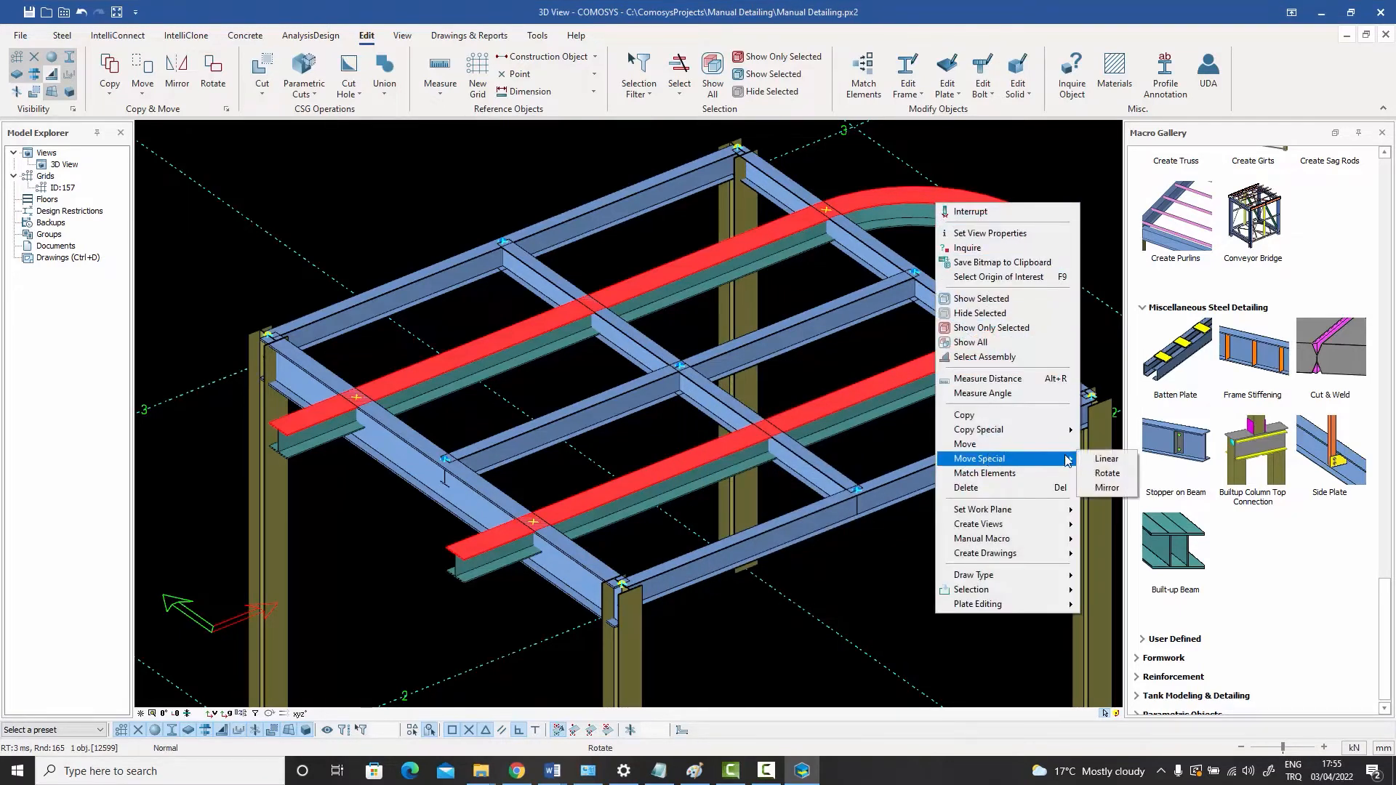
{"action": "left_click", "coordinate": [1106, 458]}
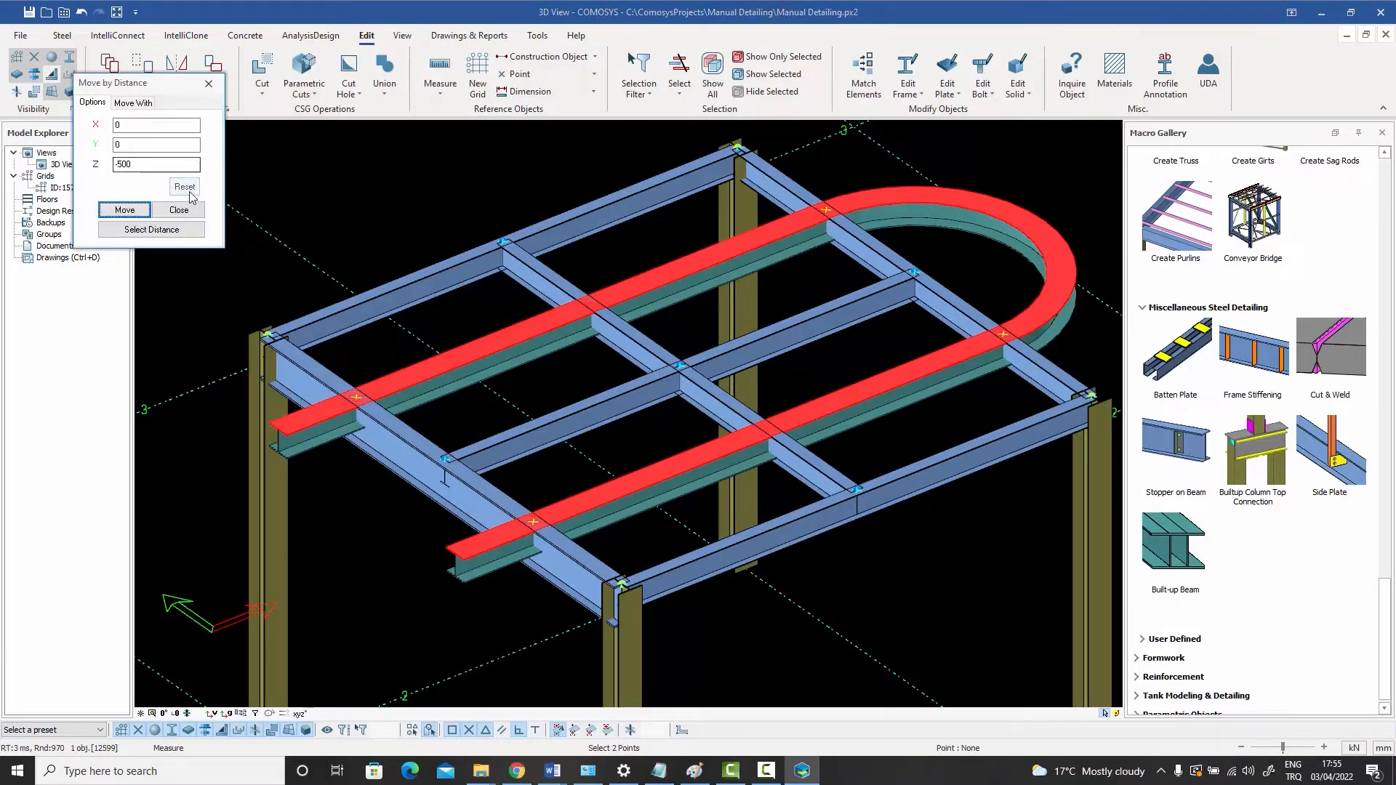
{"action": "left_click", "coordinate": [128, 211]}
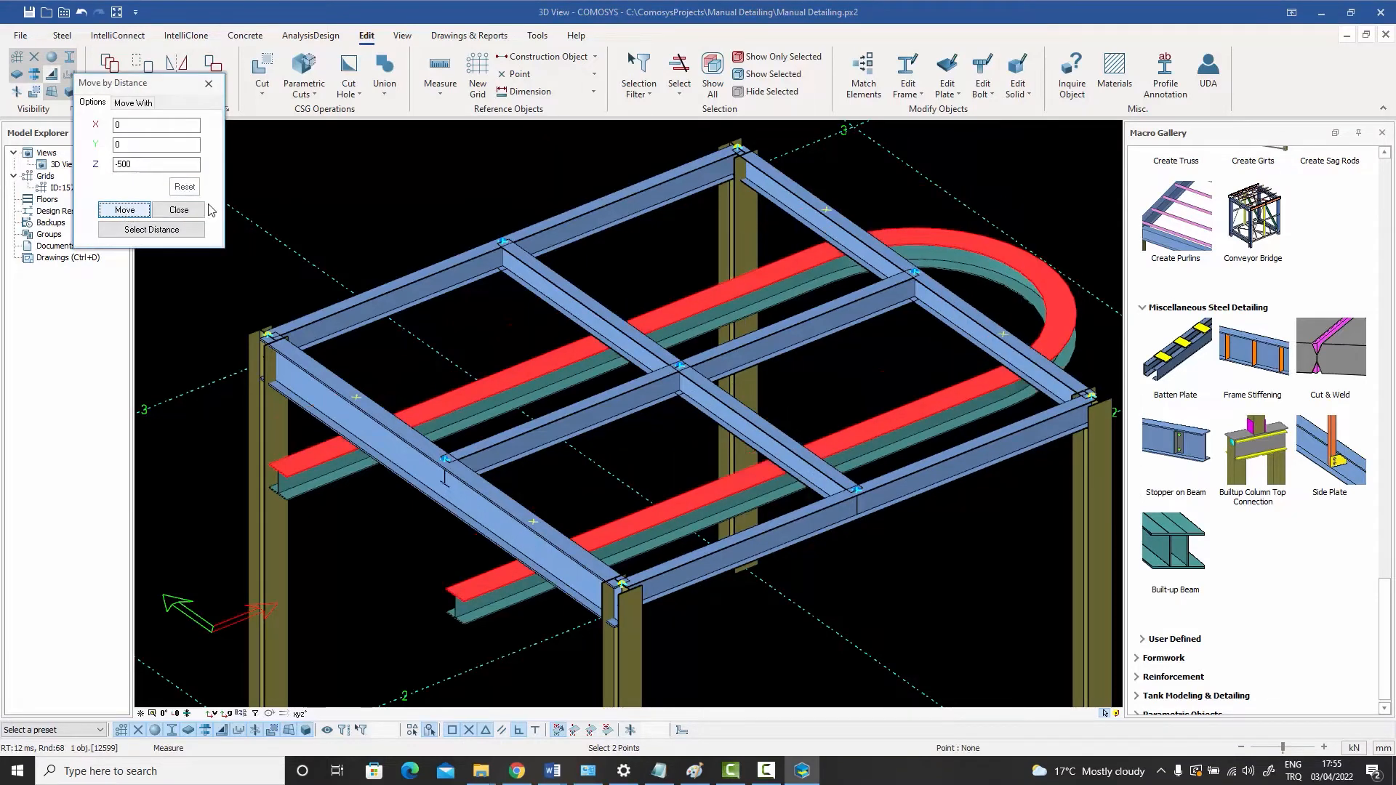
{"action": "left_click", "coordinate": [182, 212]}
- Examine the separate flange and web plates at the built-up beam's end and compare them with the single-profile deep edge beam
{"action": "middle_click_drag", "start_coordinate": [395, 329], "coordinate": [442, 227]}
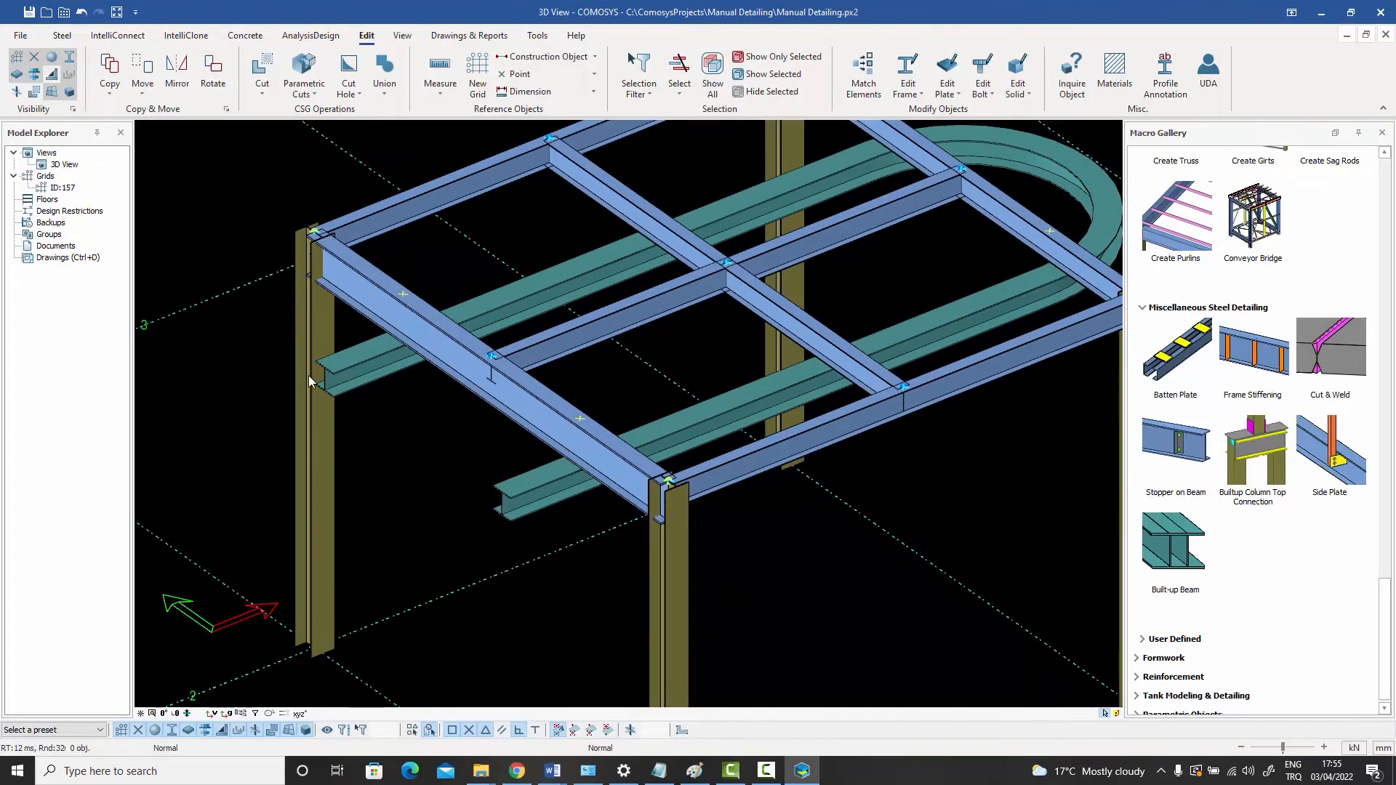
{"action": "scroll", "coordinate": [308, 376], "scroll_direction": "up", "scroll_amount": 5}
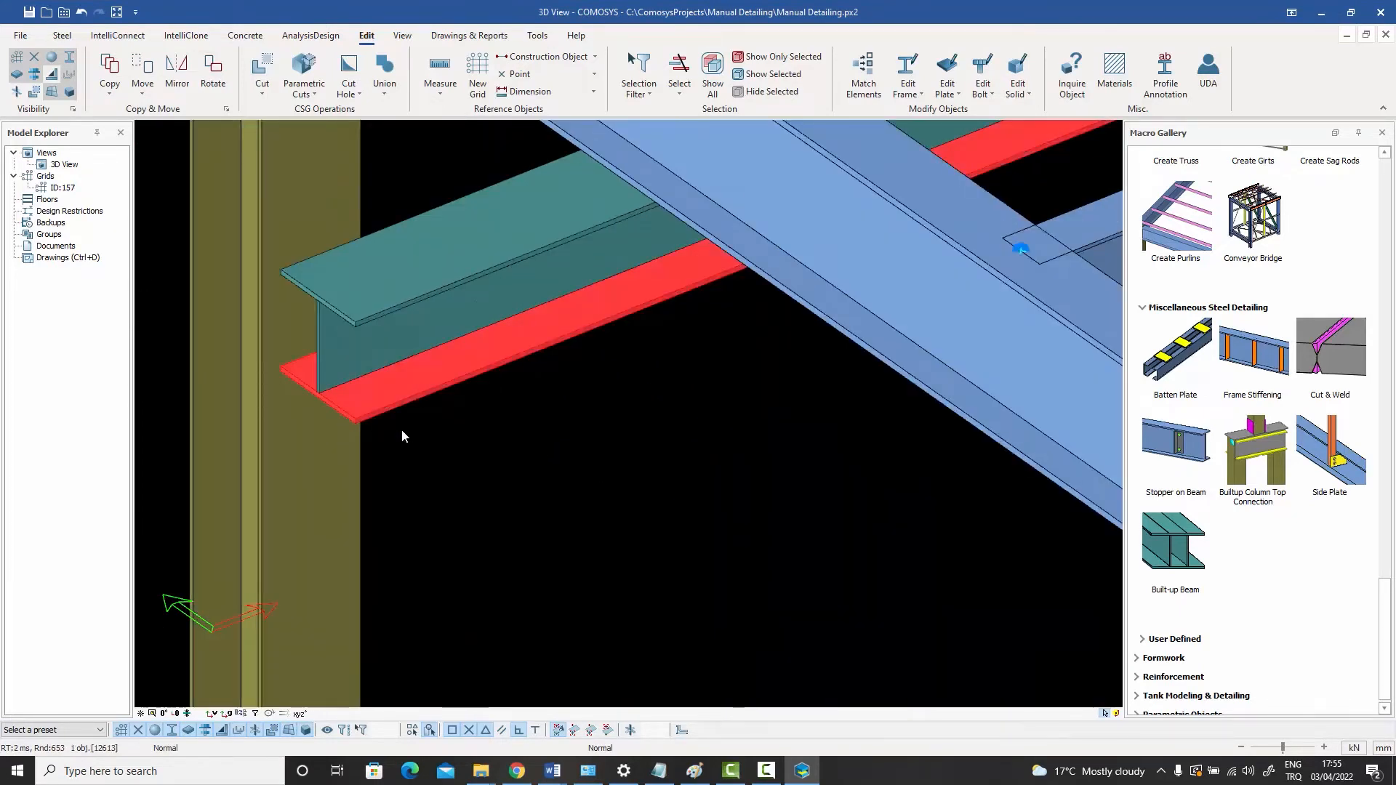
{"action": "left_click", "coordinate": [363, 300]}
{"action": "left_click", "coordinate": [473, 432]}
{"action": "scroll", "coordinate": [477, 371], "scroll_direction": "down", "scroll_amount": 6}
{"action": "middle_click_drag", "start_coordinate": [491, 364], "coordinate": [405, 387]}
{"action": "scroll", "coordinate": [888, 266], "scroll_direction": "up", "scroll_amount": 4}
{"action": "scroll", "coordinate": [887, 266], "scroll_direction": "down", "scroll_amount": 3}
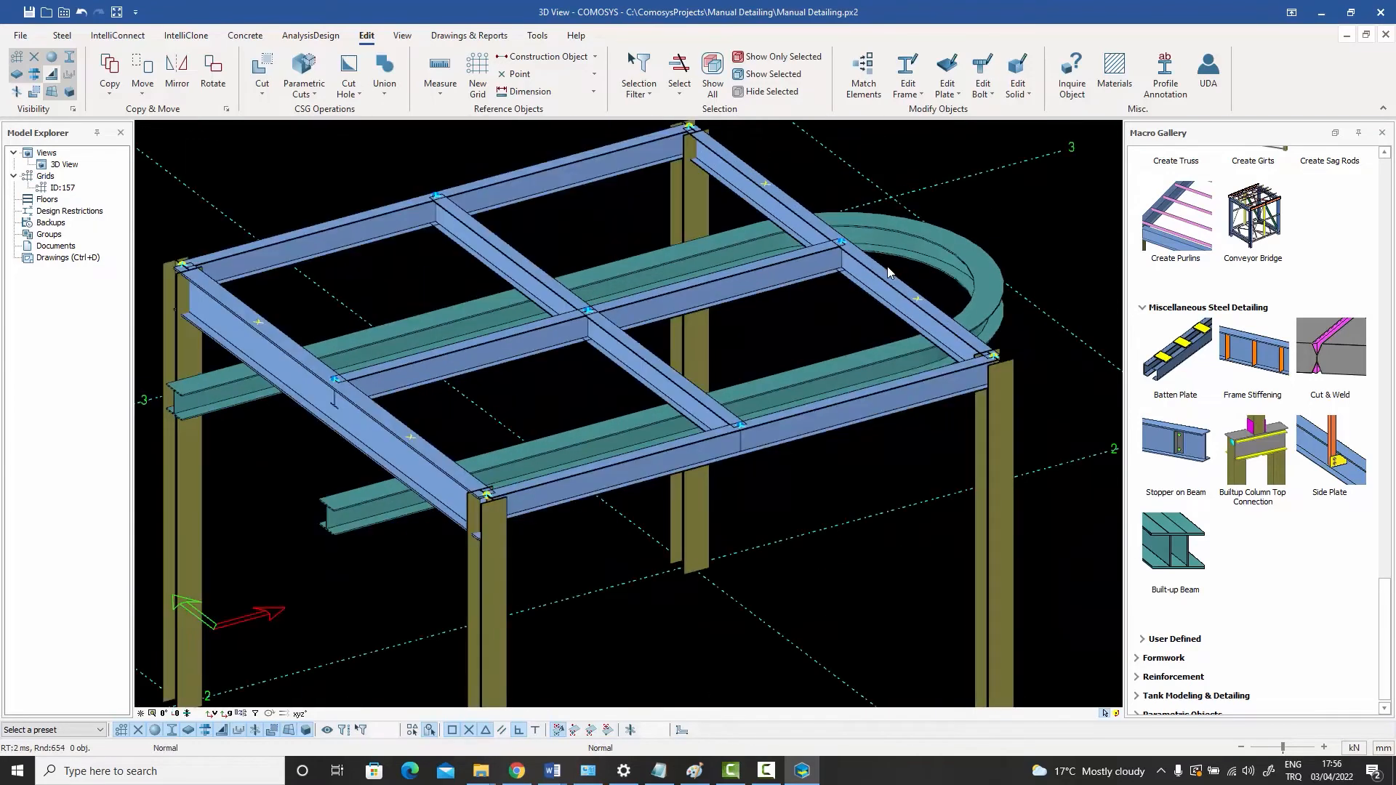
{"action": "left_click", "coordinate": [275, 355]}
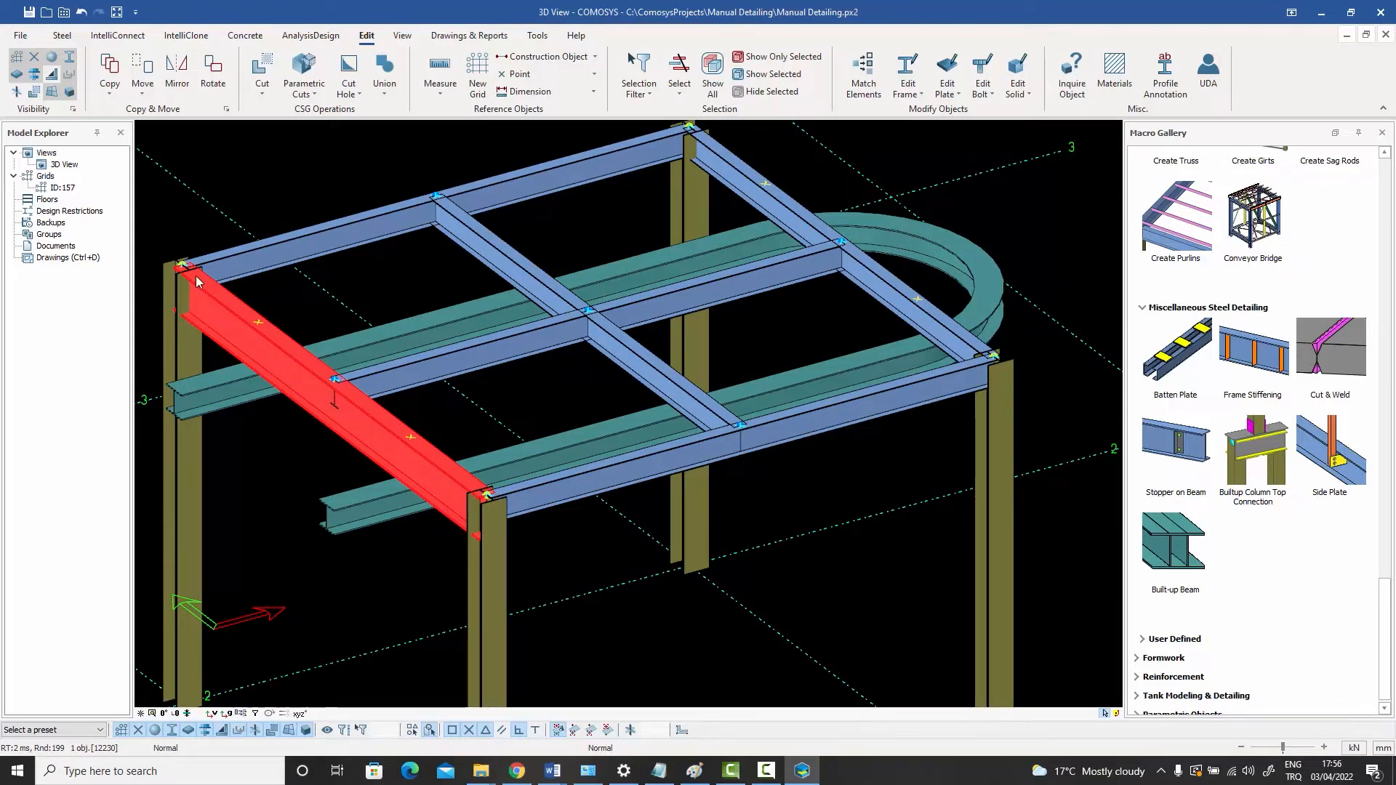
{"action": "scroll", "coordinate": [392, 371], "scroll_direction": "down", "scroll_amount": 1}
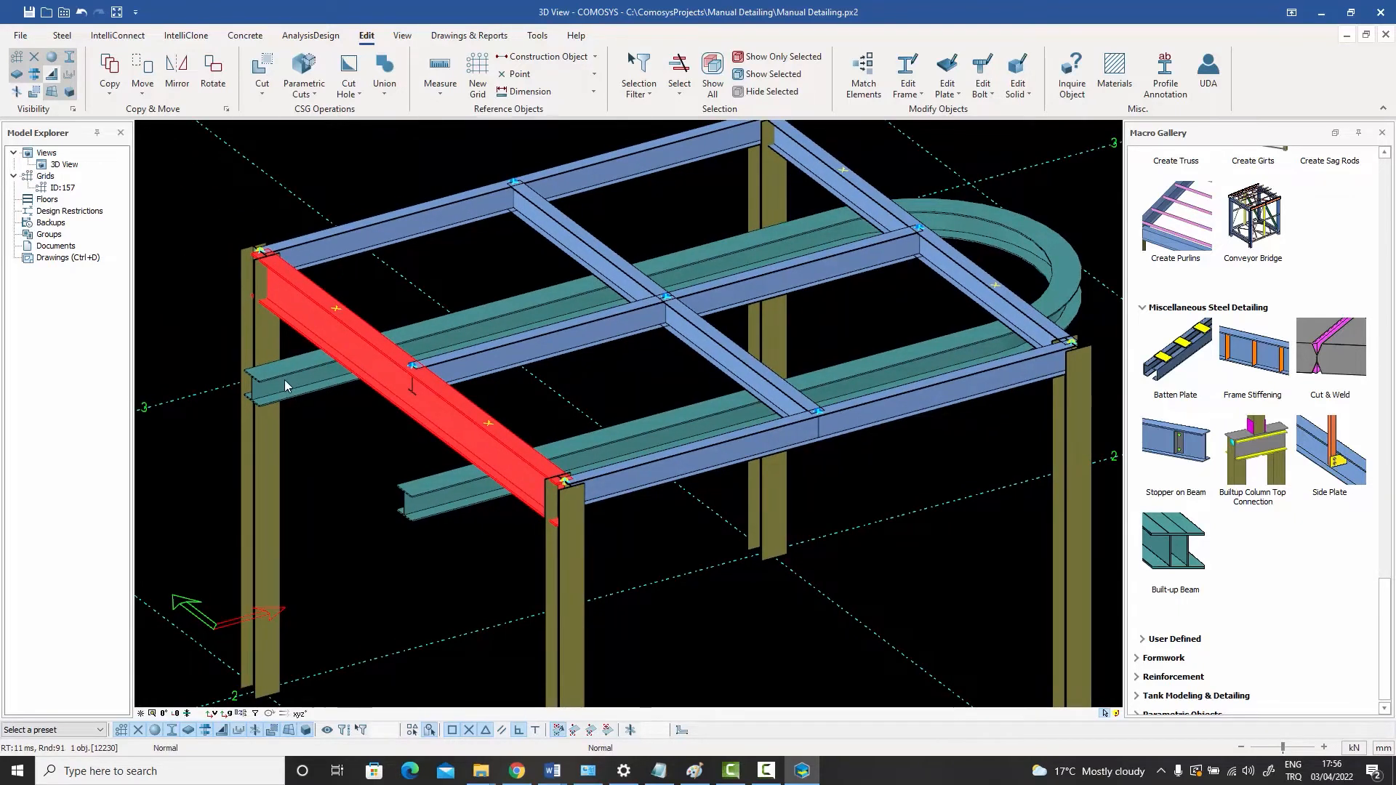
{"action": "scroll", "coordinate": [278, 390], "scroll_direction": "up", "scroll_amount": 3}
{"action": "scroll", "coordinate": [278, 390], "scroll_direction": "down", "scroll_amount": 3}
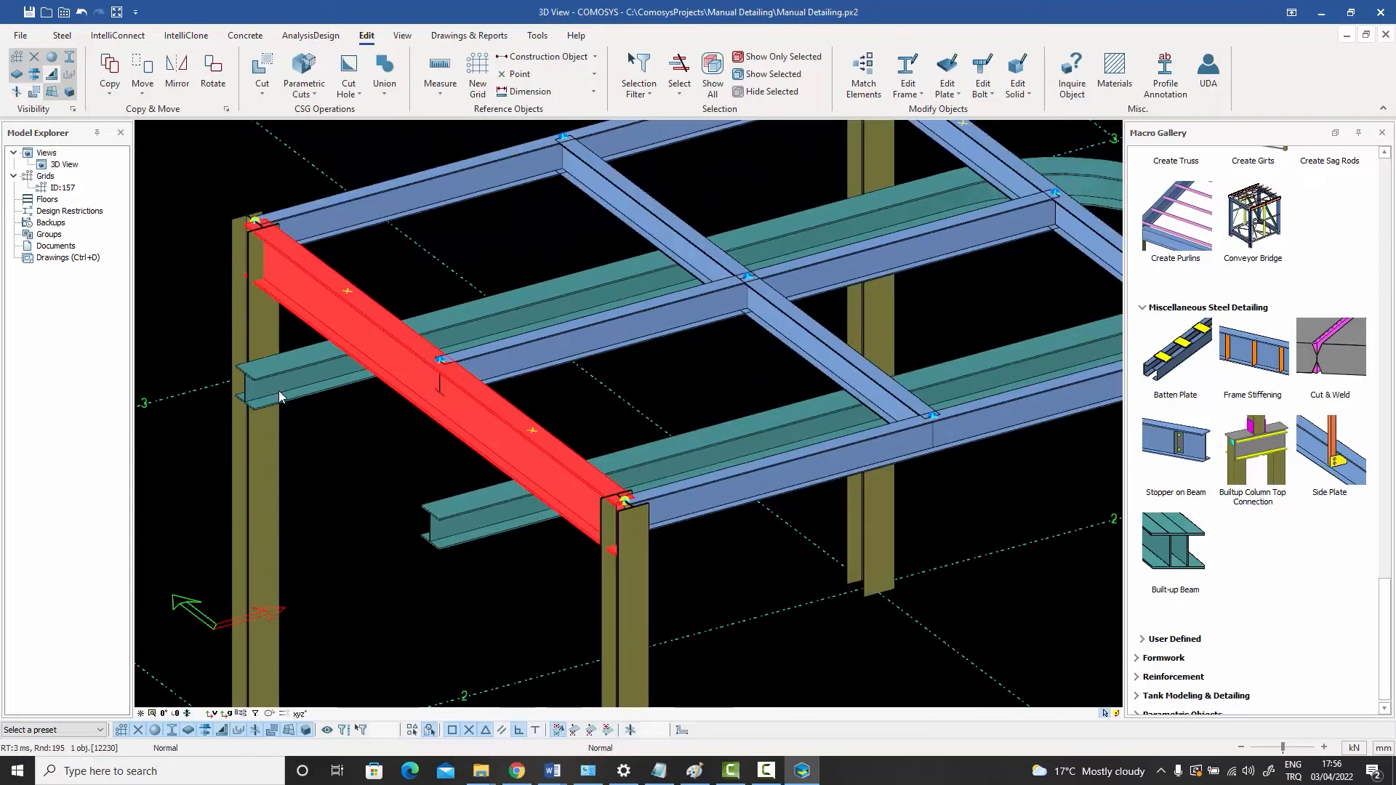
{"action": "middle_click_drag", "start_coordinate": [295, 389], "coordinate": [179, 412]}
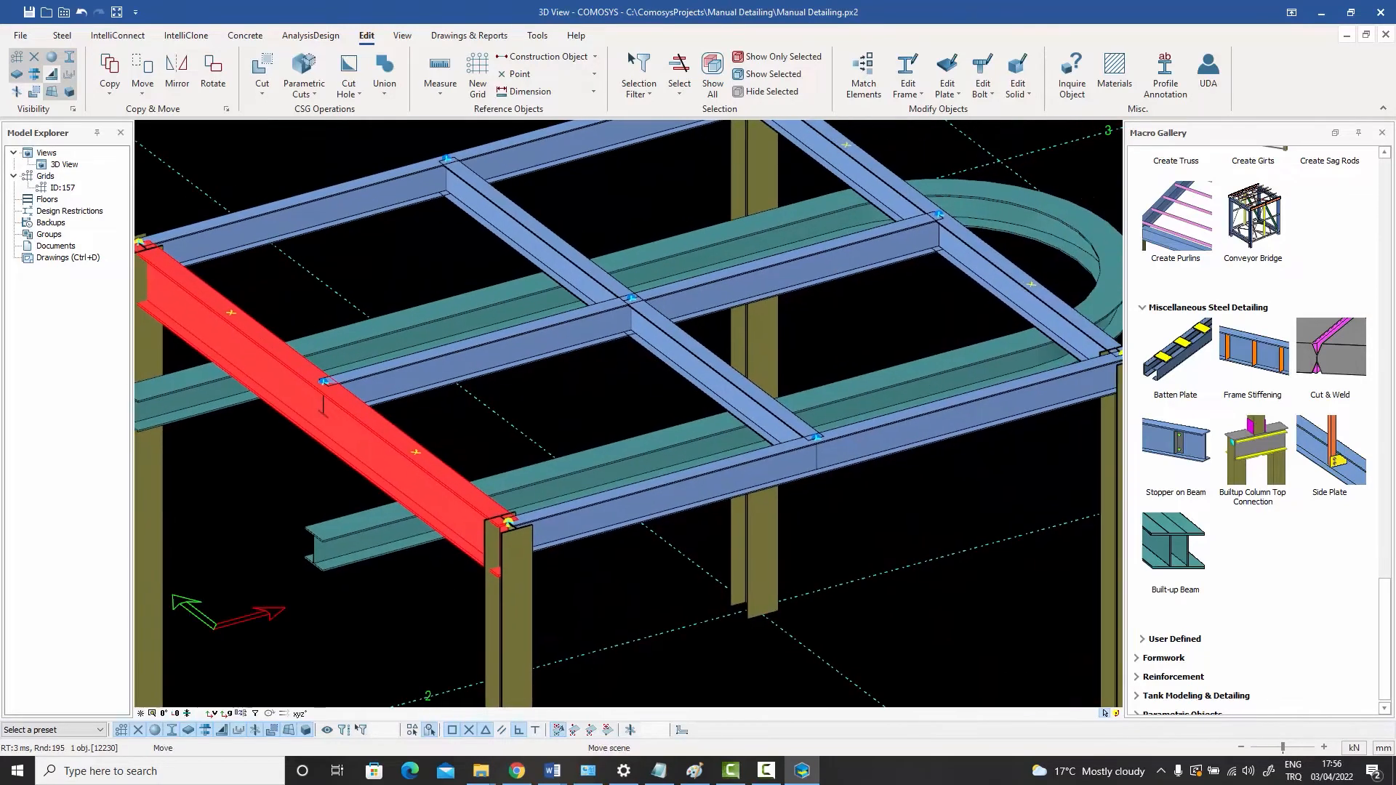
- Assign profile YP370-37 to the built-up beam so its plates take that profile's dimensions
{"action": "double_click", "coordinate": [347, 336]}
{"action": "left_click_drag", "start_coordinate": [675, 260], "coordinate": [816, 203]}
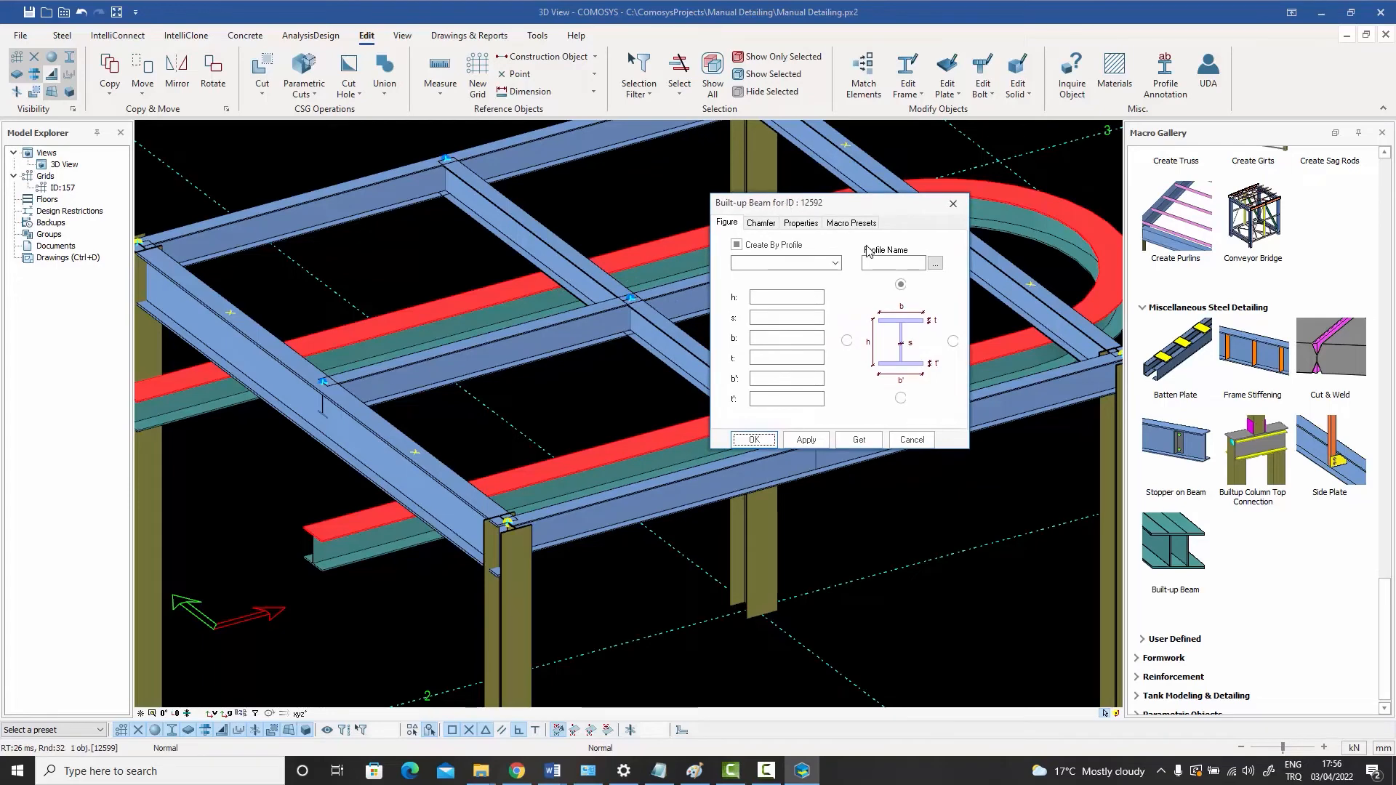
{"action": "left_click", "coordinate": [936, 264]}
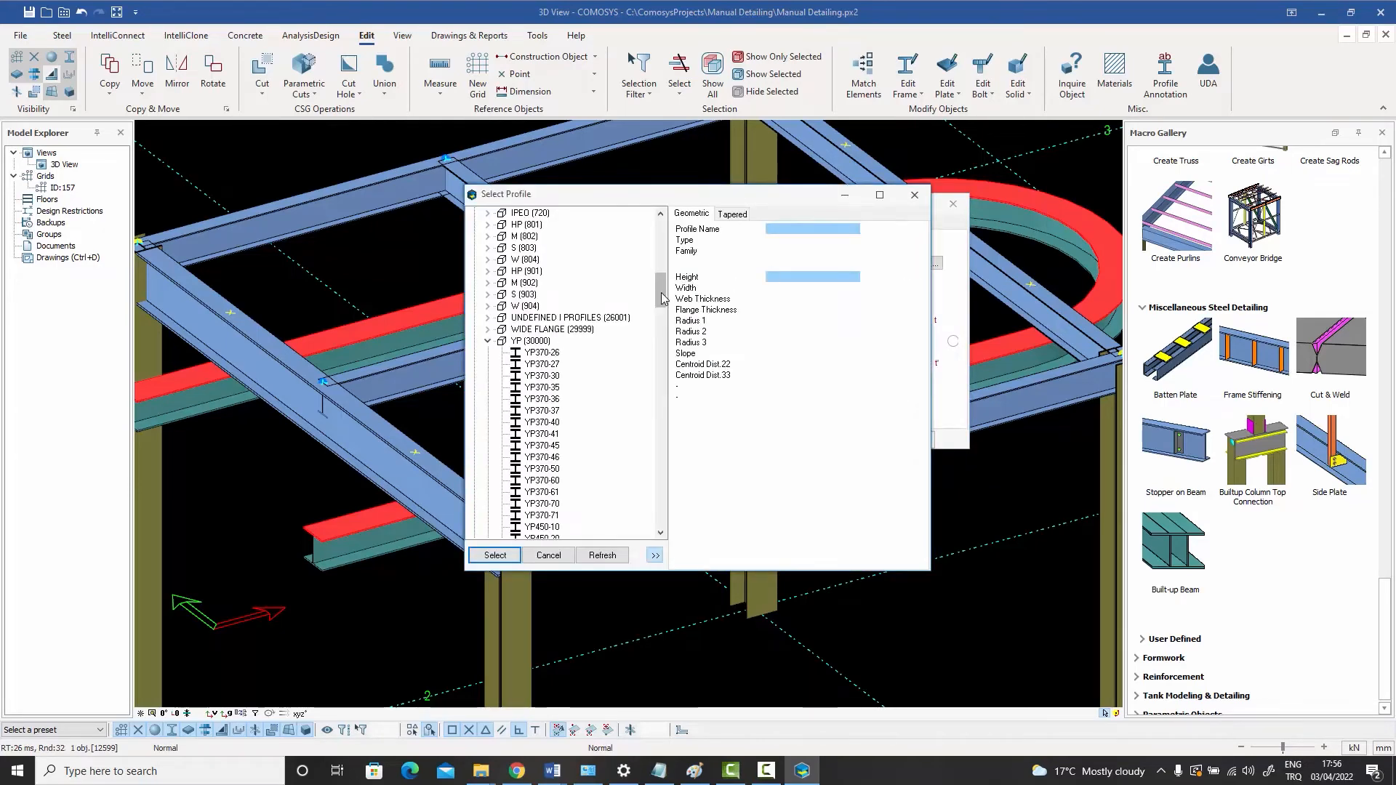
{"action": "mouse_move", "coordinate": [660, 298]}
{"action": "left_mouse_down"}
{"action": "mouse_move", "coordinate": [669, 246]}
{"action": "mouse_move", "coordinate": [666, 314]}
{"action": "left_mouse_up"}
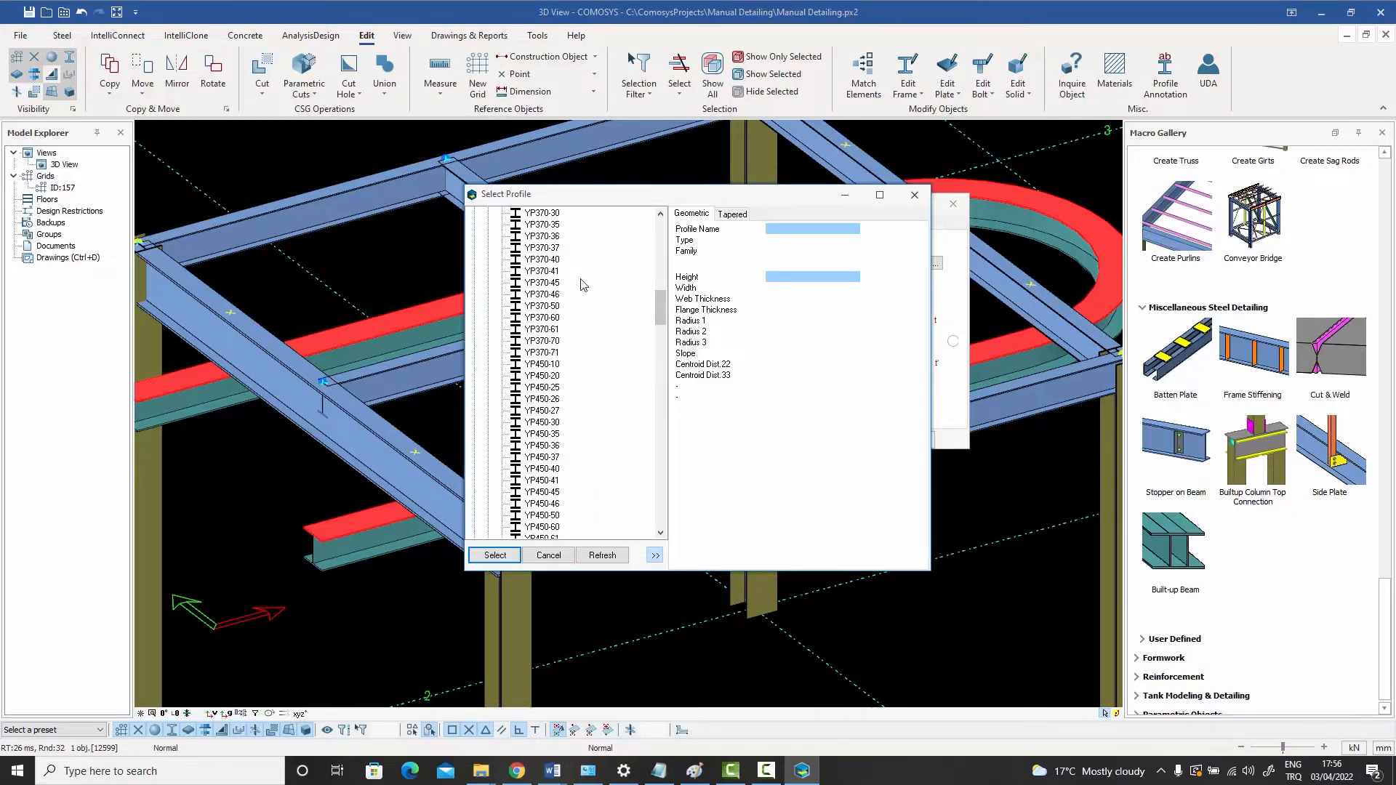
{"action": "double_click", "coordinate": [536, 252]}
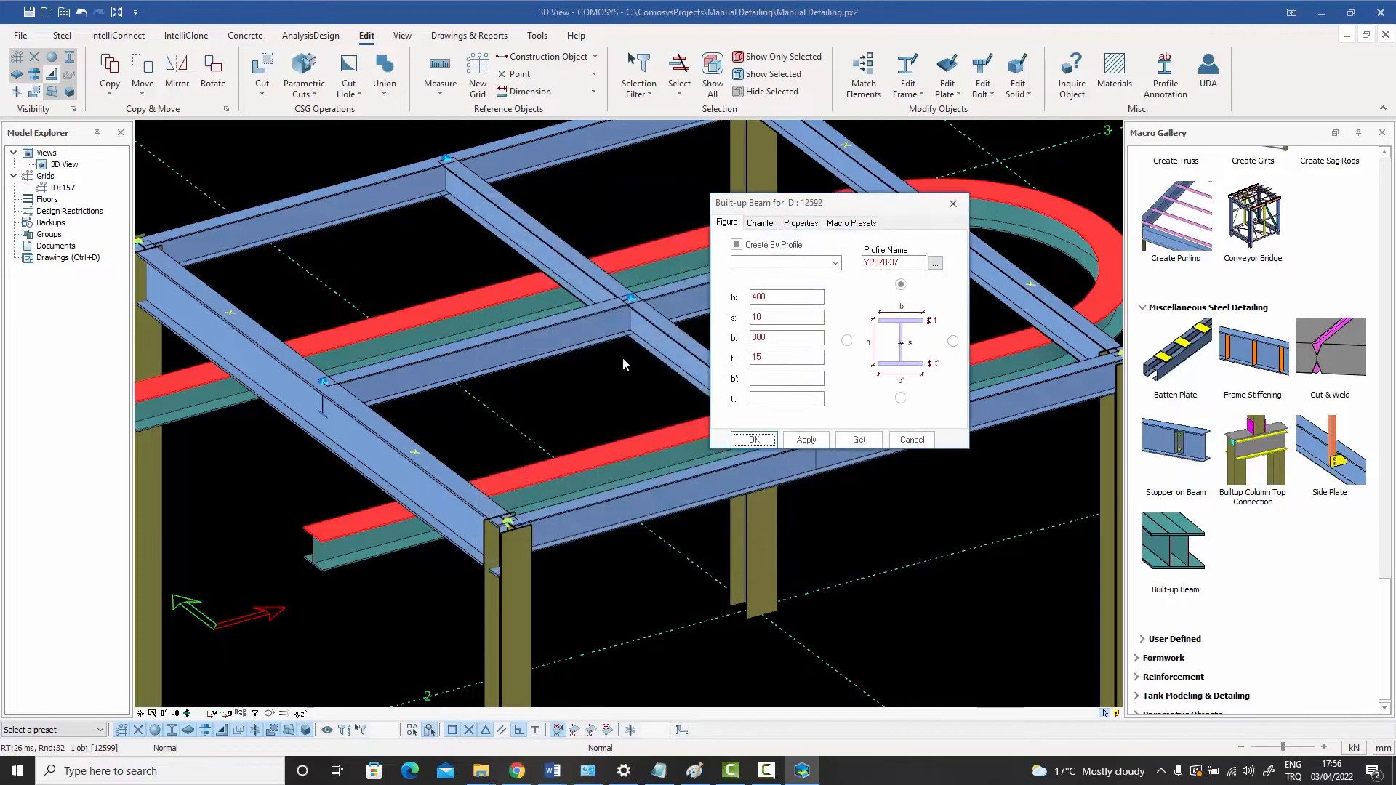
{"action": "left_click", "coordinate": [806, 440]}
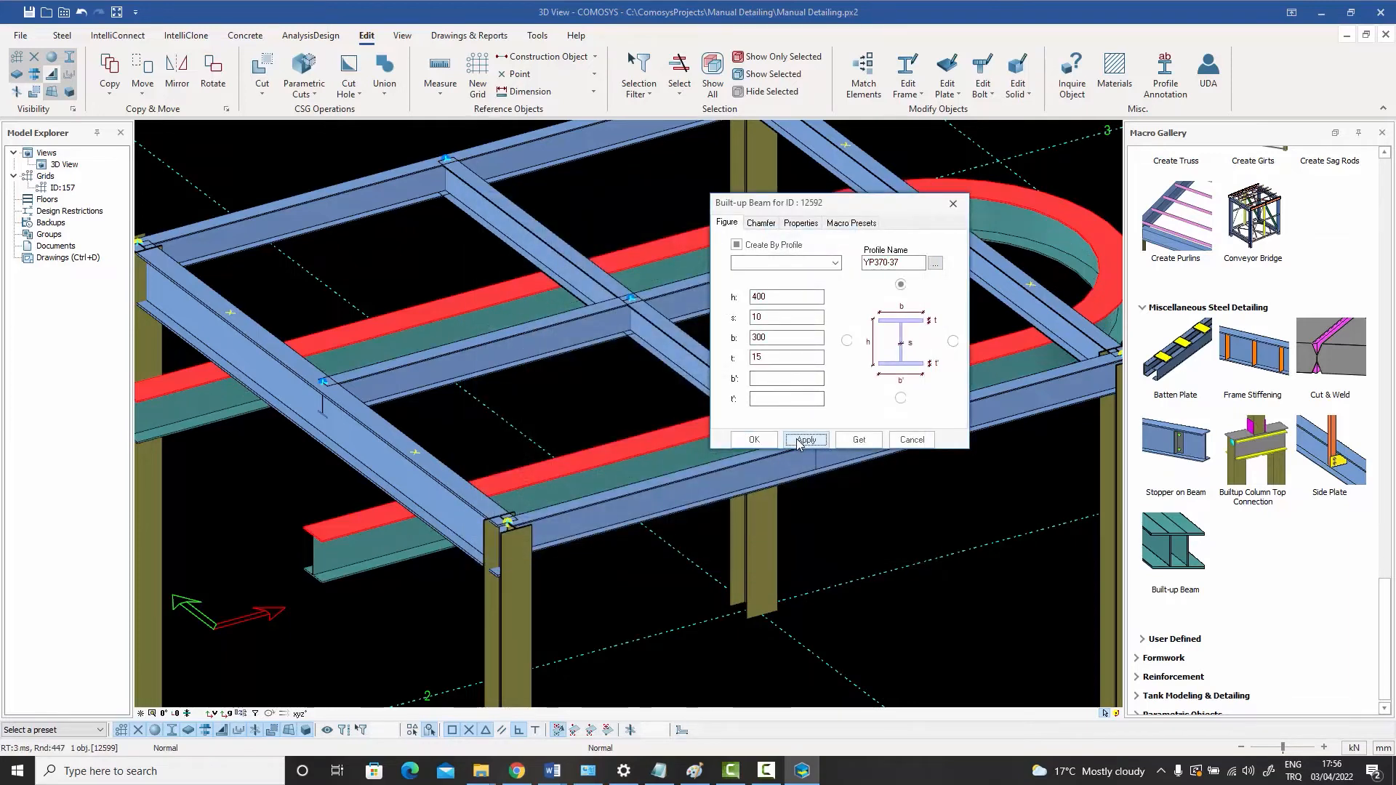
{"action": "left_click", "coordinate": [754, 440]}
- Rotate the built-up beam's I section a quarter turn by choosing the orientation on the right side of the section figure
{"action": "scroll", "coordinate": [352, 417], "scroll_direction": "up", "scroll_amount": 5}
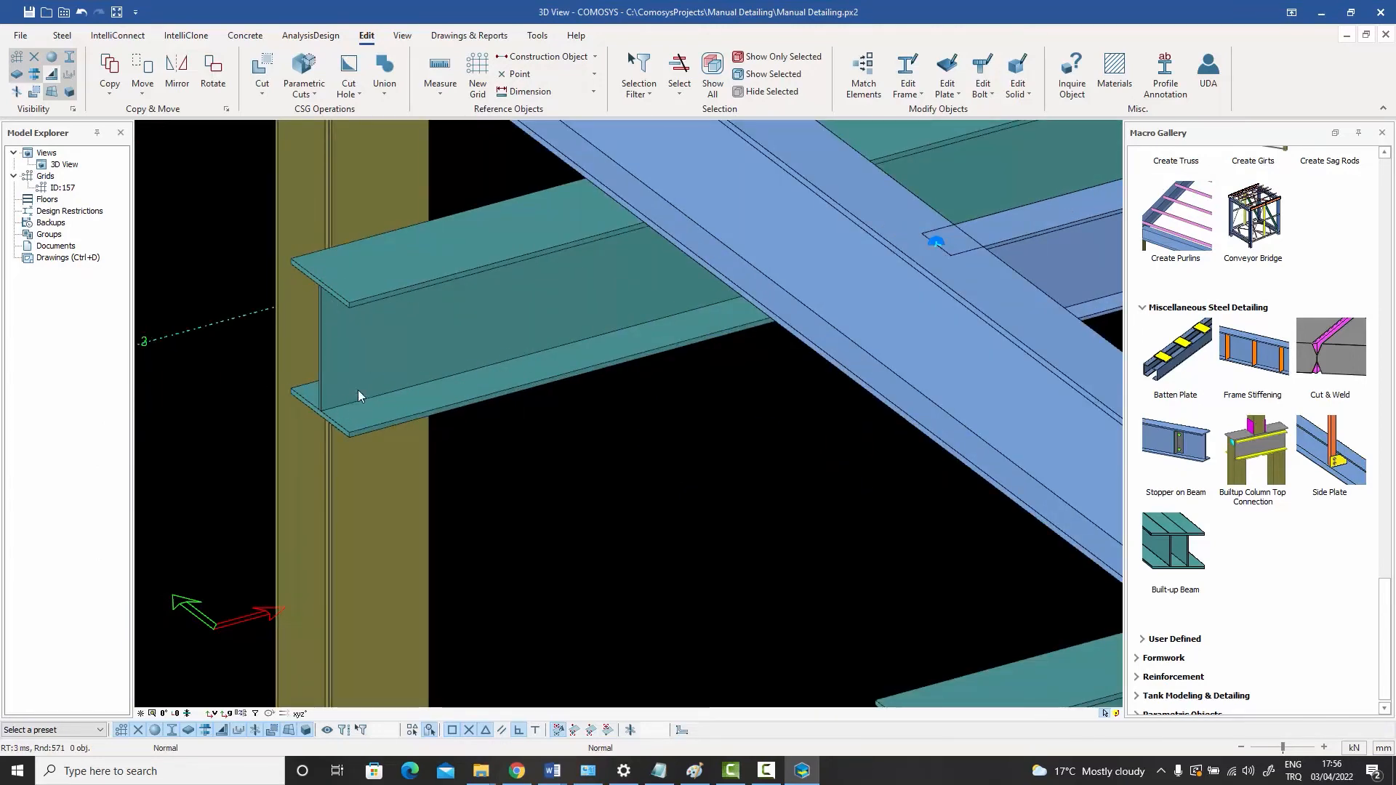
{"action": "scroll", "coordinate": [359, 382], "scroll_direction": "down", "scroll_amount": 5}
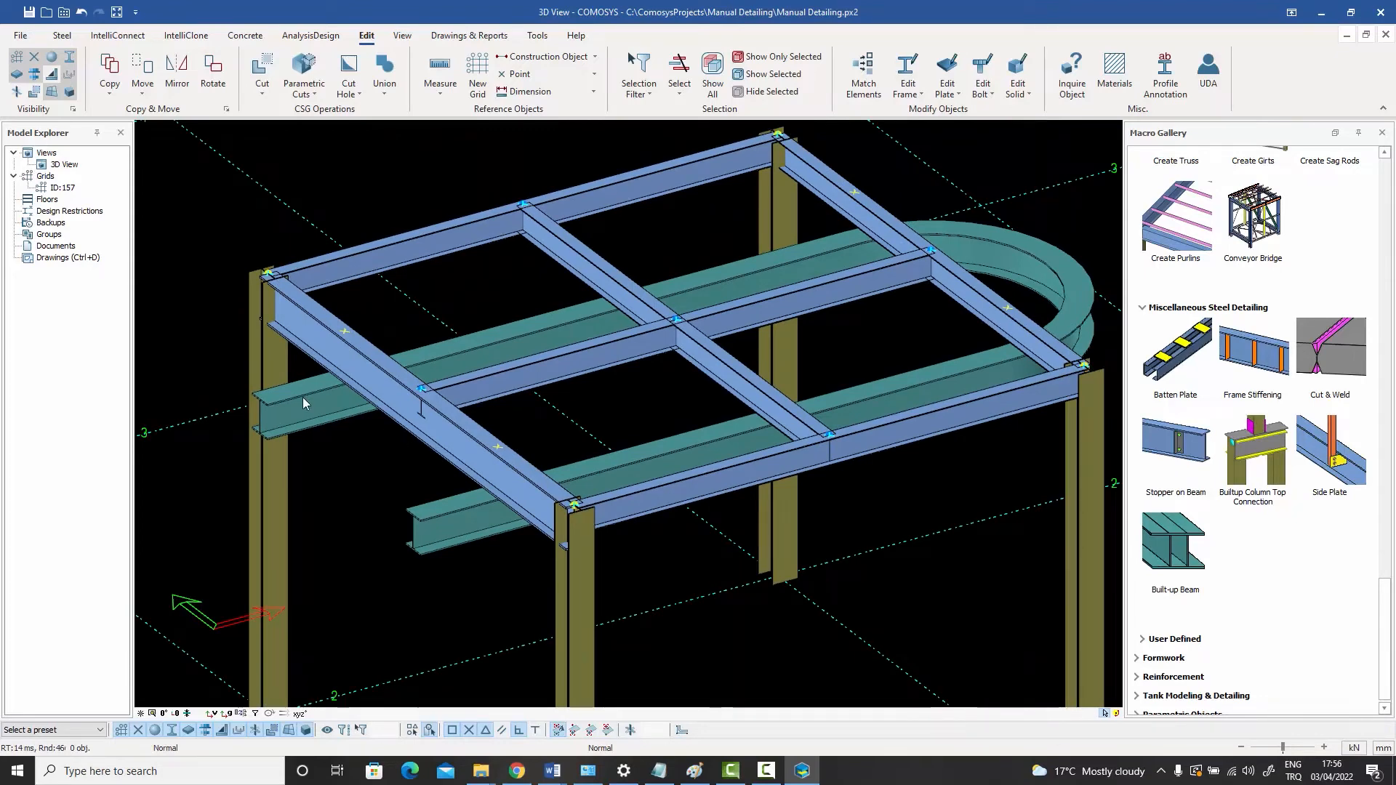
{"action": "double_click", "coordinate": [311, 415]}
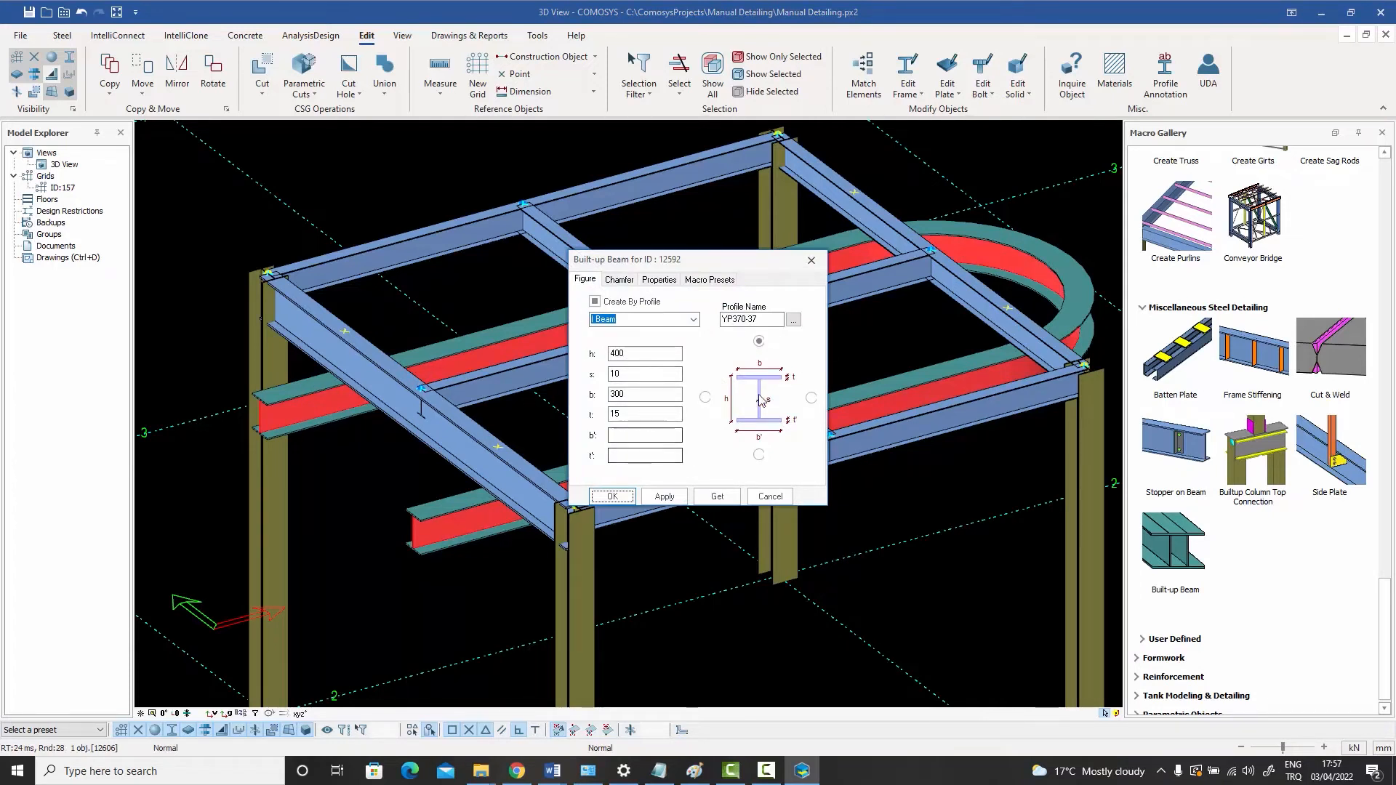
{"action": "left_click", "coordinate": [811, 397]}
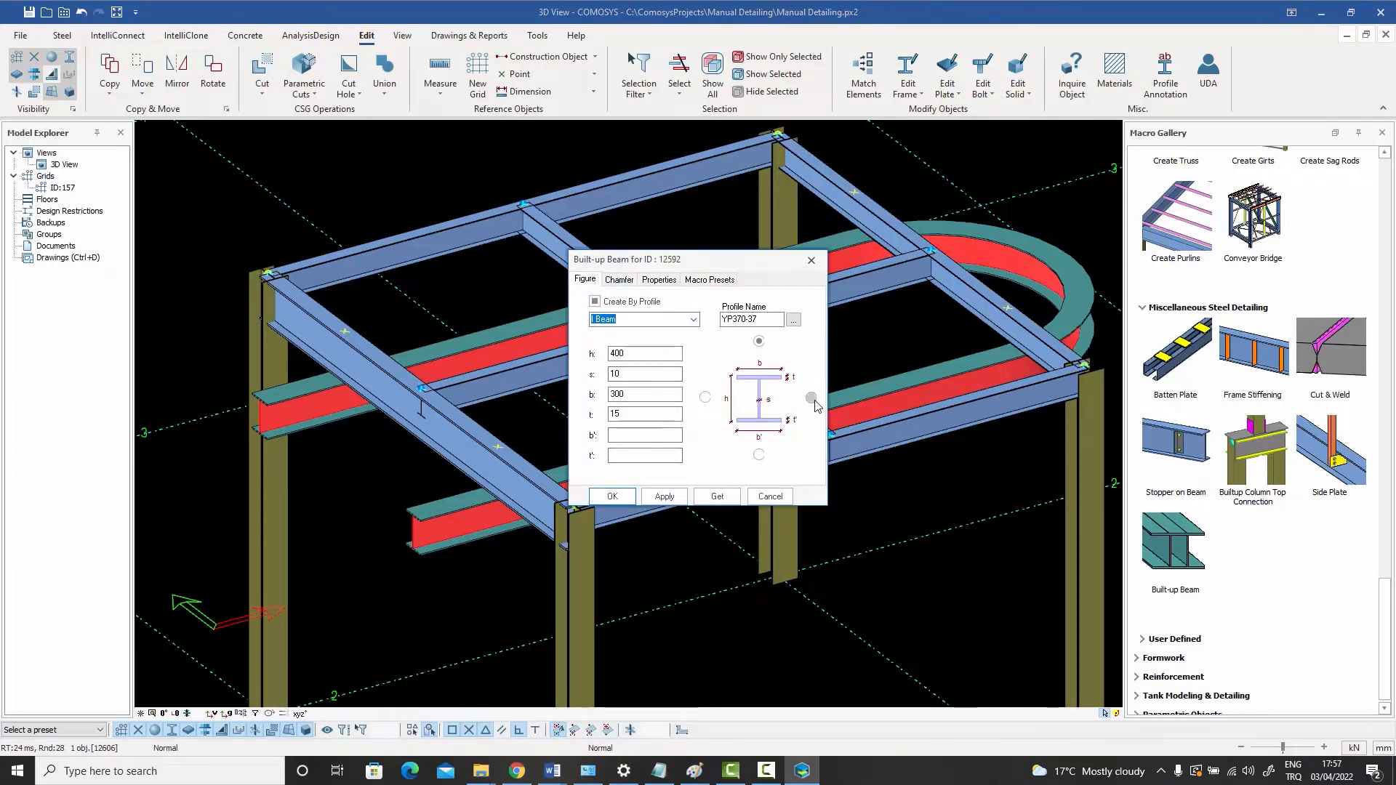
{"action": "left_click", "coordinate": [665, 496]}
{"action": "left_click", "coordinate": [613, 497]}
{"action": "left_click", "coordinate": [705, 592]}
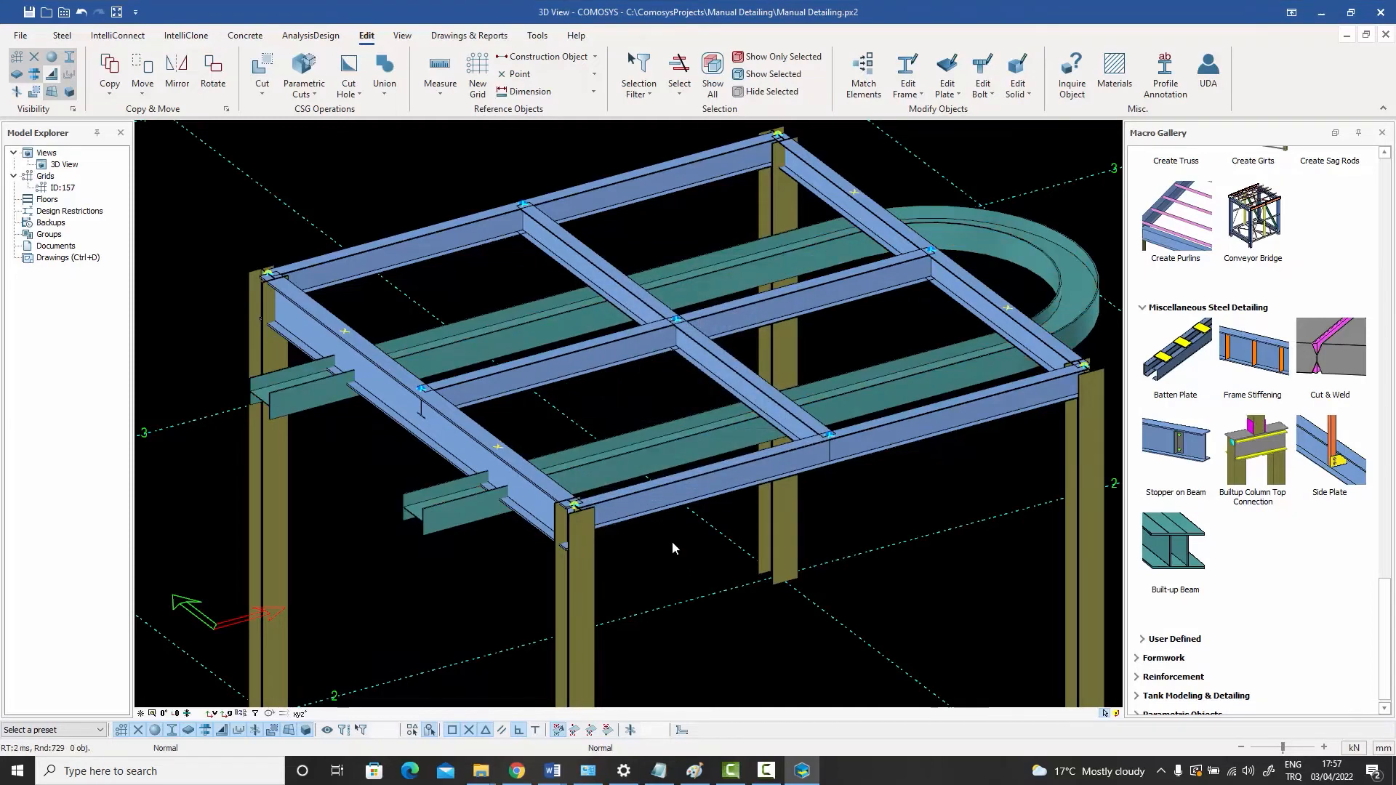
- Examine the rotated built-up beam along its curved end and where its straight legs meet the steel frame
{"action": "middle_click_drag", "start_coordinate": [865, 334], "coordinate": [764, 393]}
{"action": "scroll", "coordinate": [842, 293], "scroll_direction": "up", "scroll_amount": 6}
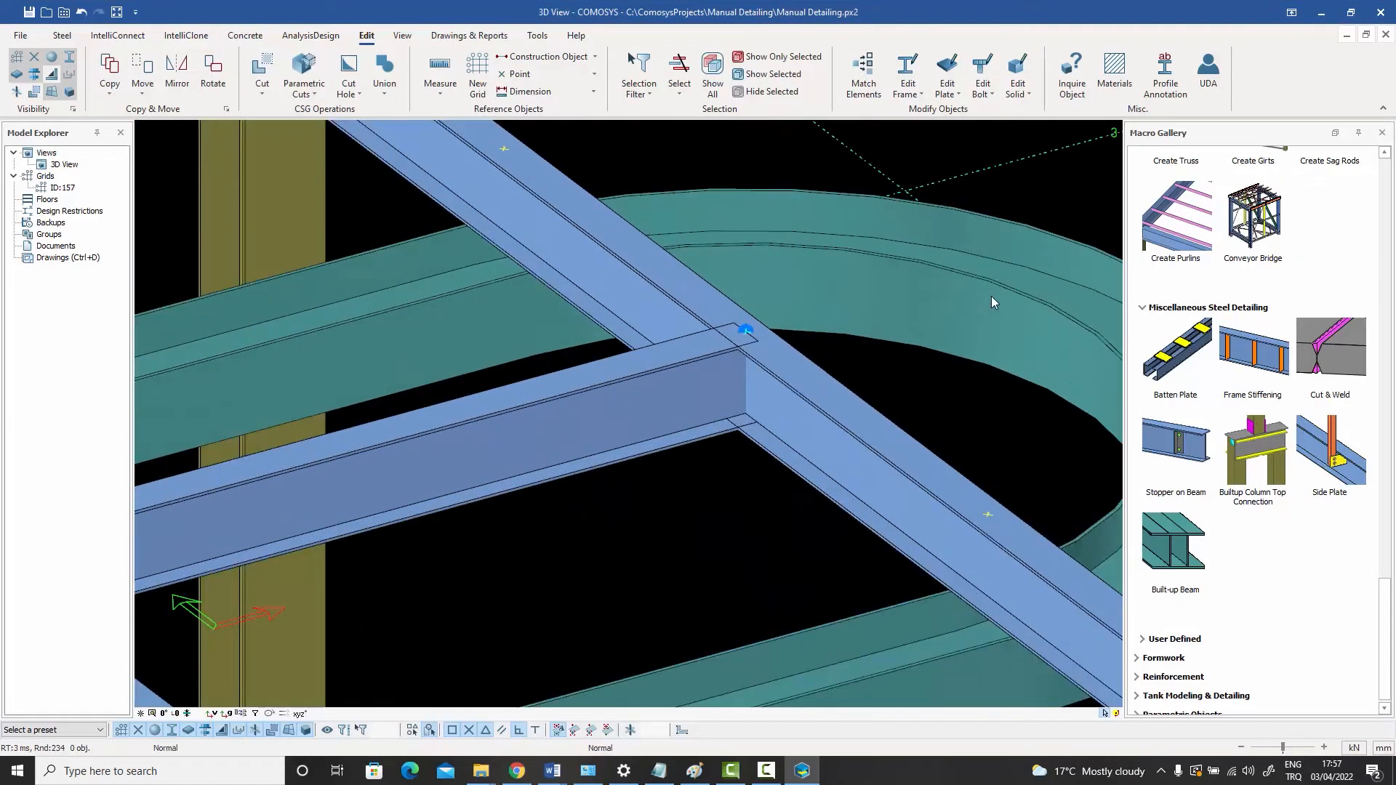
{"action": "scroll", "coordinate": [992, 295], "scroll_direction": "down", "scroll_amount": 6}
{"action": "scroll", "coordinate": [992, 300], "scroll_direction": "down", "scroll_amount": 2}
{"action": "scroll", "coordinate": [582, 413], "scroll_direction": "up", "scroll_amount": 1}
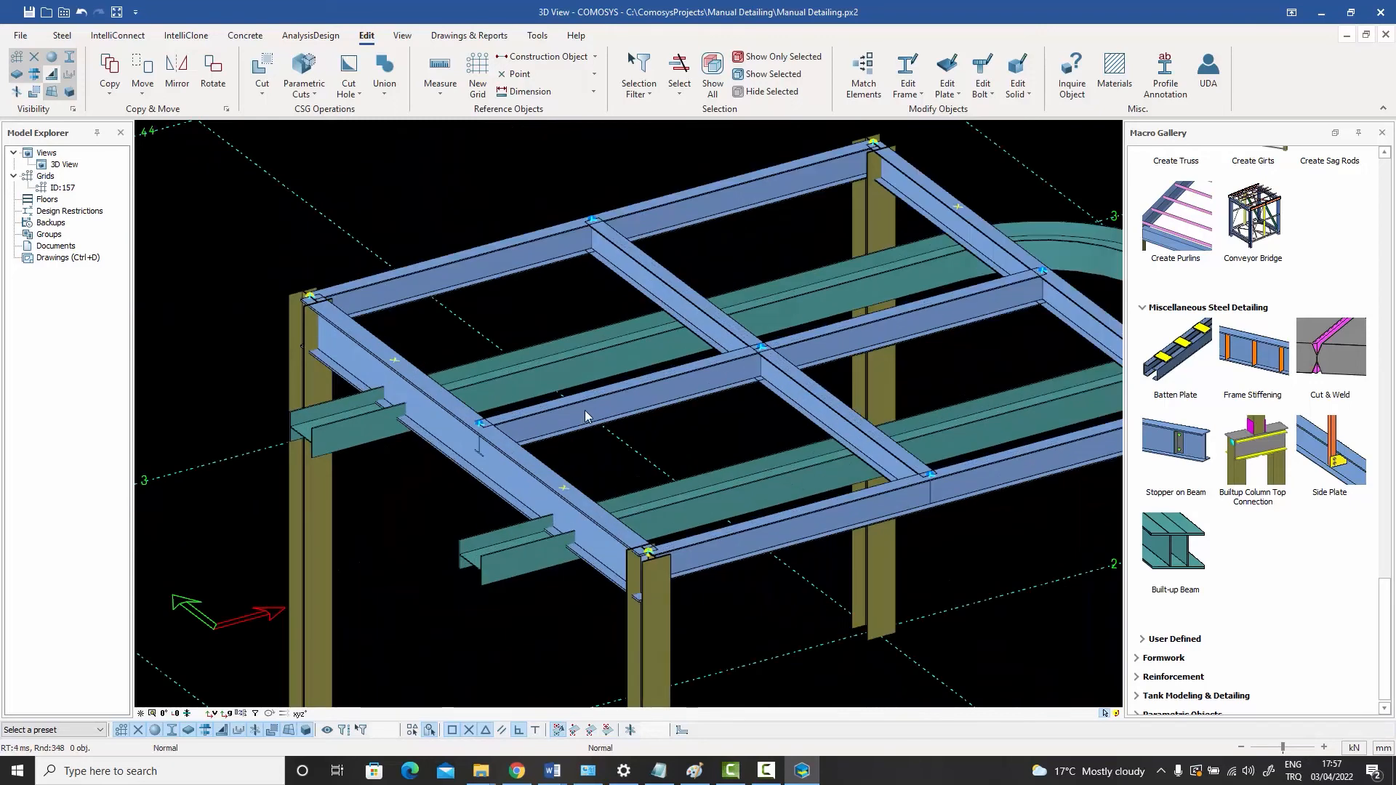
{"action": "scroll", "coordinate": [400, 409], "scroll_direction": "up", "scroll_amount": 5}
{"action": "scroll", "coordinate": [398, 410], "scroll_direction": "down", "scroll_amount": 5}
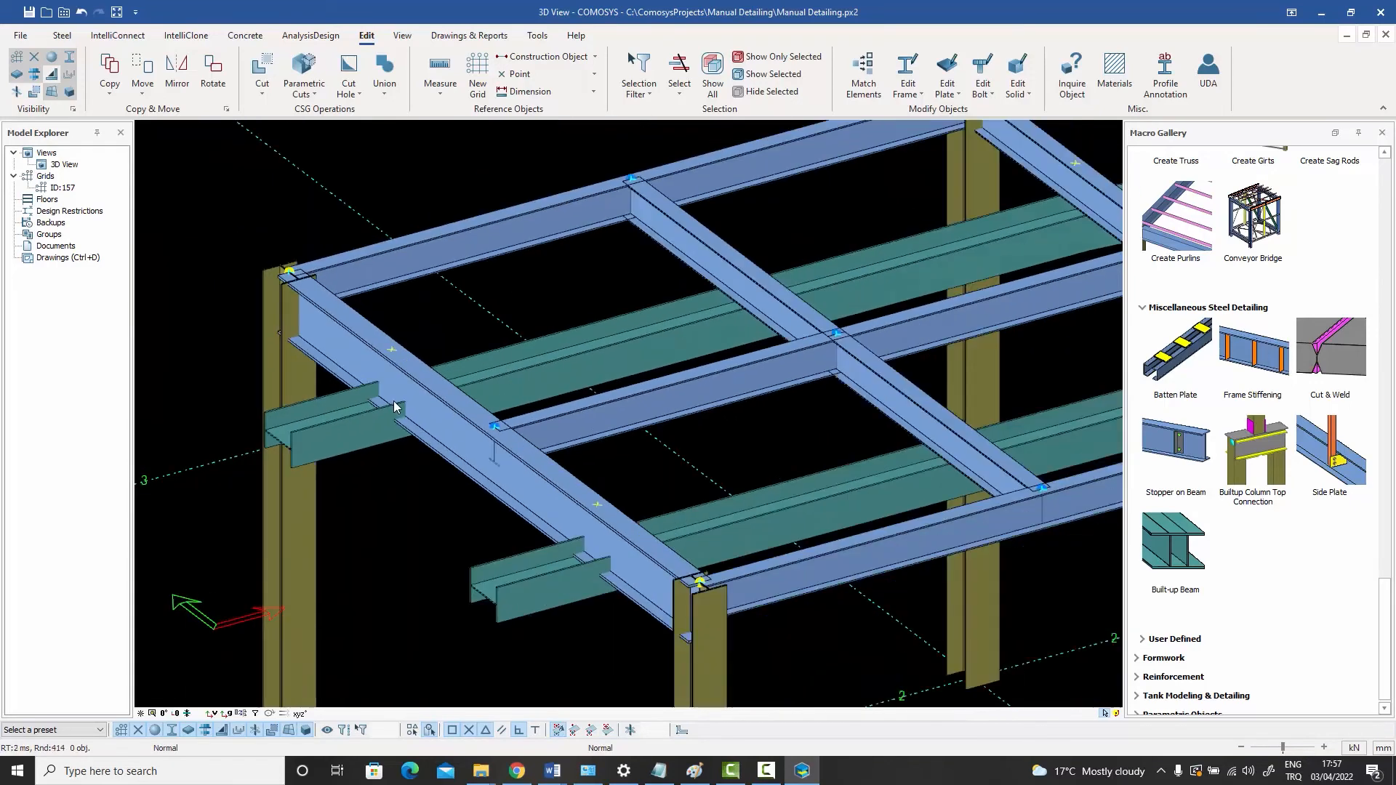
{"action": "scroll", "coordinate": [374, 386], "scroll_direction": "up", "scroll_amount": 2}
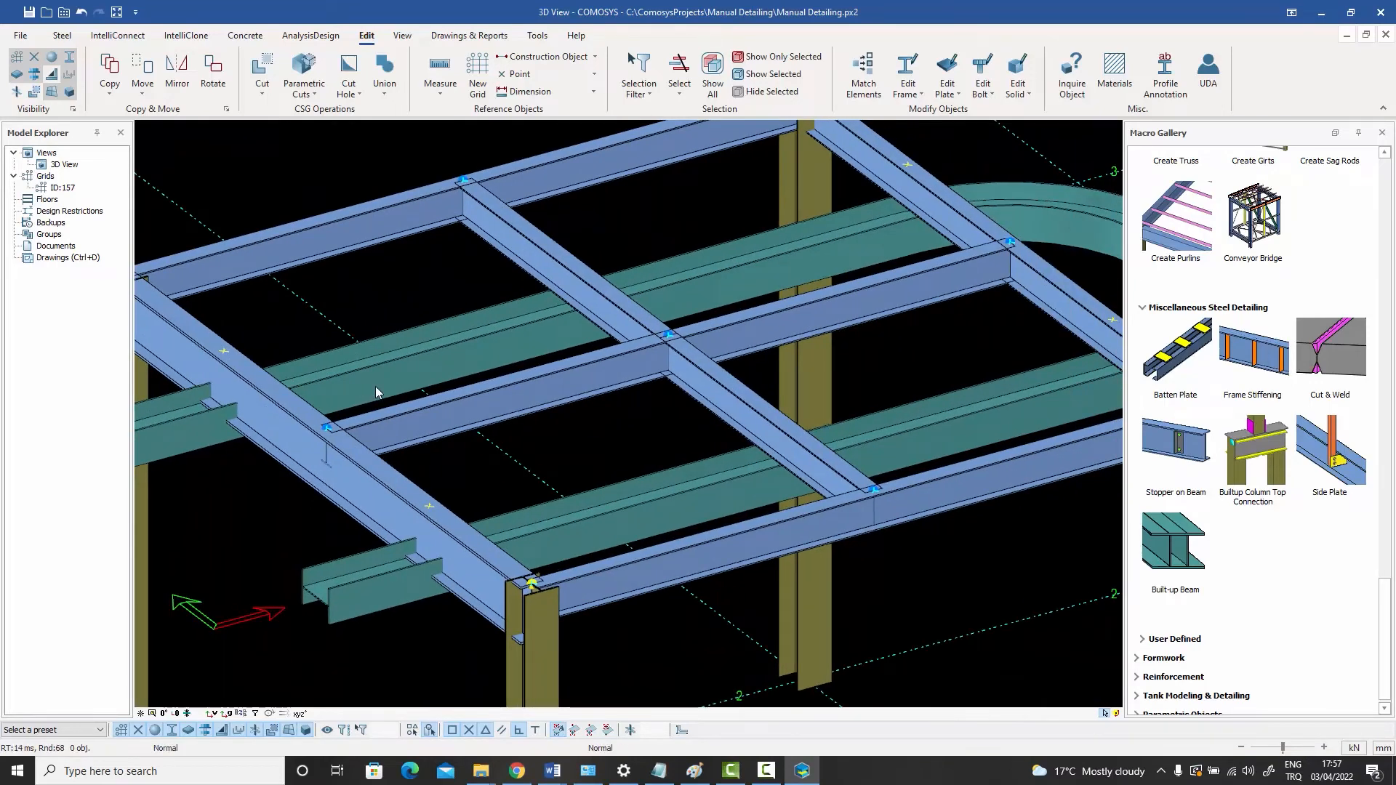
{"action": "scroll", "coordinate": [375, 386], "scroll_direction": "down", "scroll_amount": 1}
{"action": "middle_click_drag", "start_coordinate": [377, 387], "coordinate": [407, 391]}
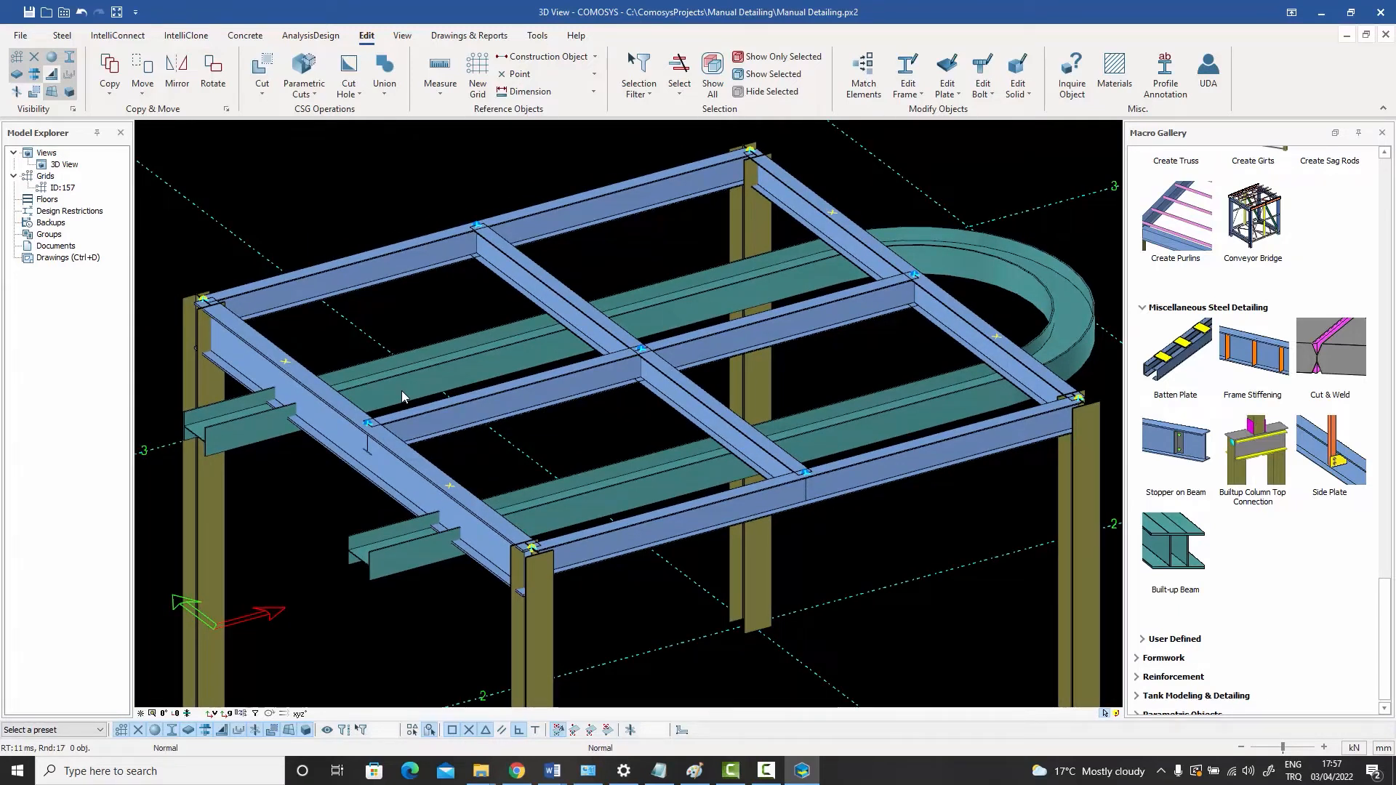
- Set the built-up beam's section back upright by choosing the top orientation of the section figure
{"action": "double_click", "coordinate": [502, 359]}
{"action": "left_click", "coordinate": [758, 341]}
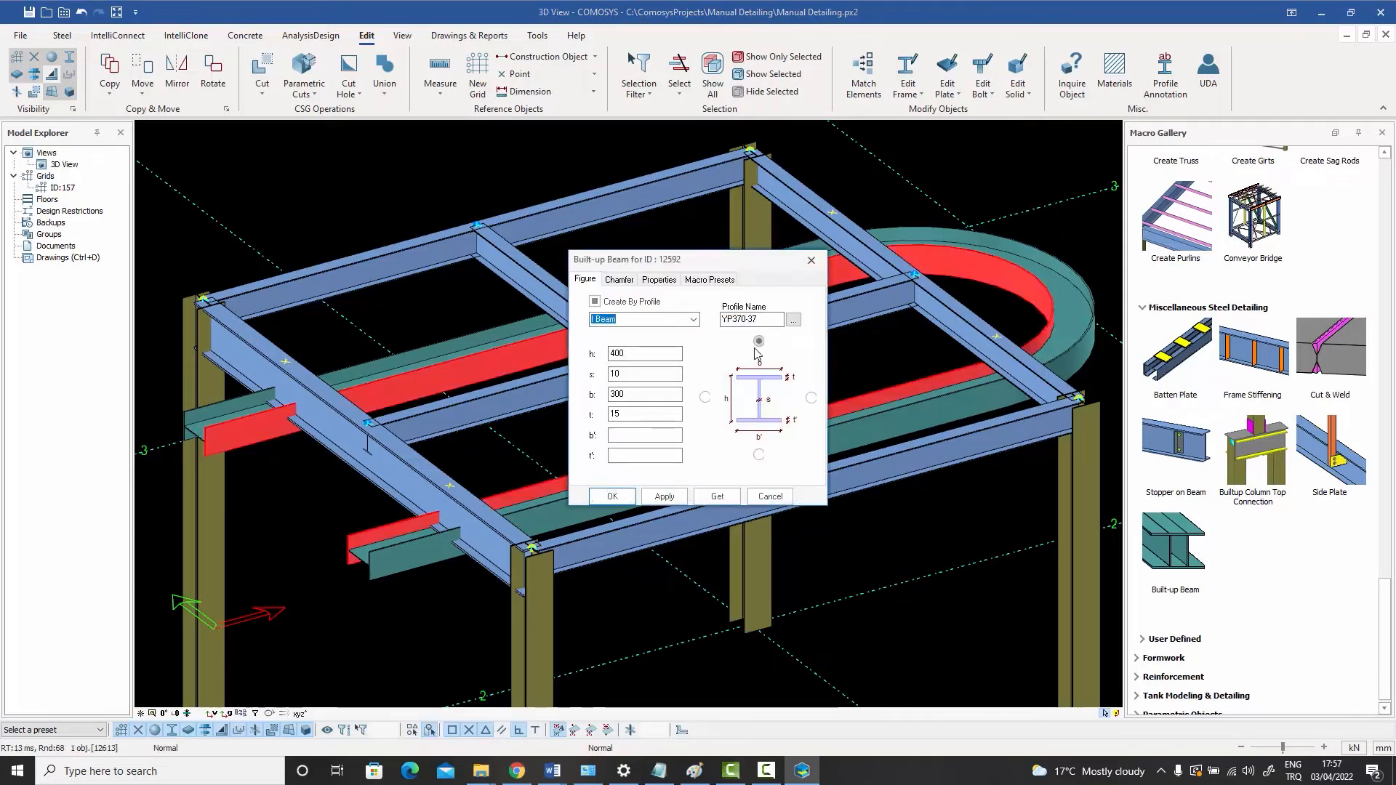
{"action": "left_click", "coordinate": [663, 496]}
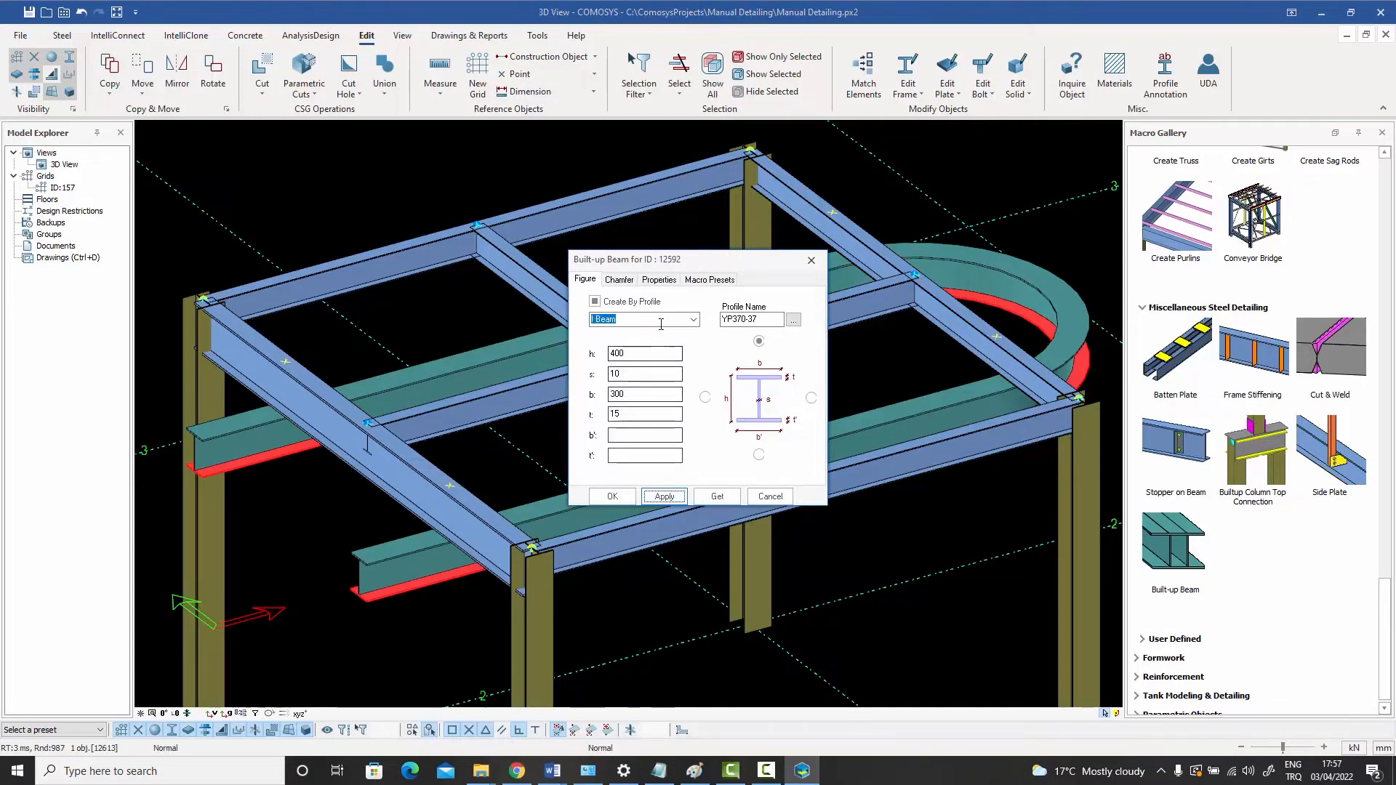
- Change the built-up beam's section type to U Beam and inspect its separate web and flange plates at the beam end
{"action": "left_click", "coordinate": [693, 319]}
{"action": "left_click", "coordinate": [651, 343]}
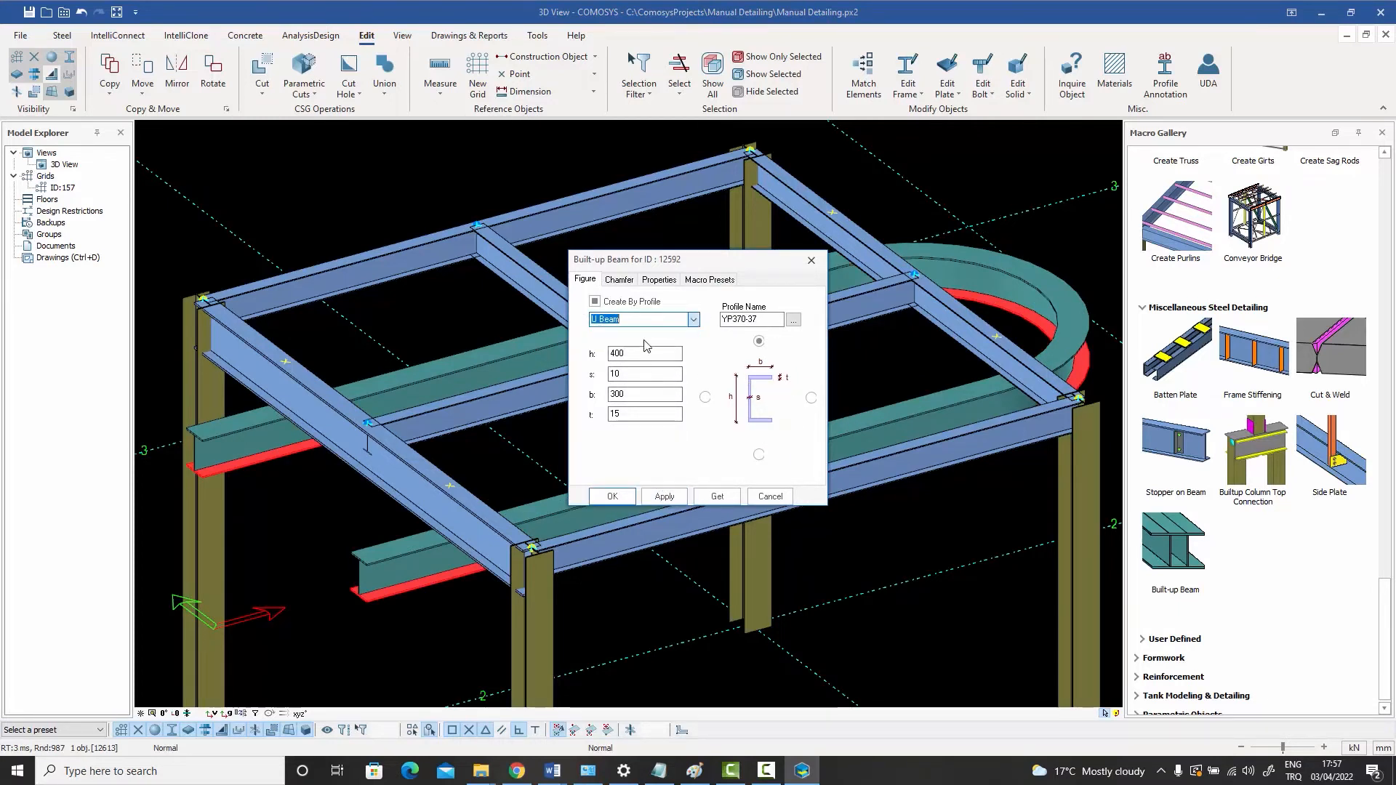
{"action": "left_click", "coordinate": [663, 496]}
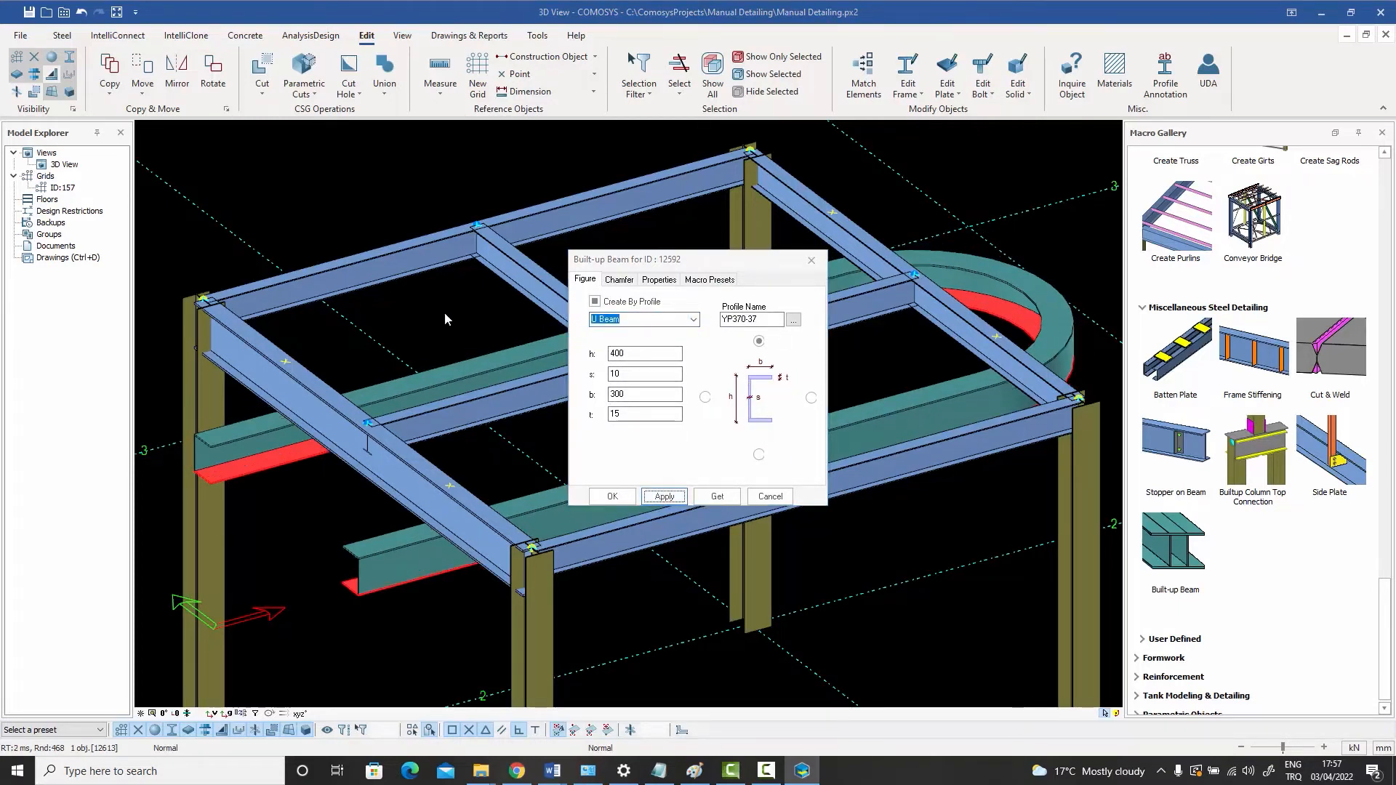
{"action": "left_click", "coordinate": [771, 496]}
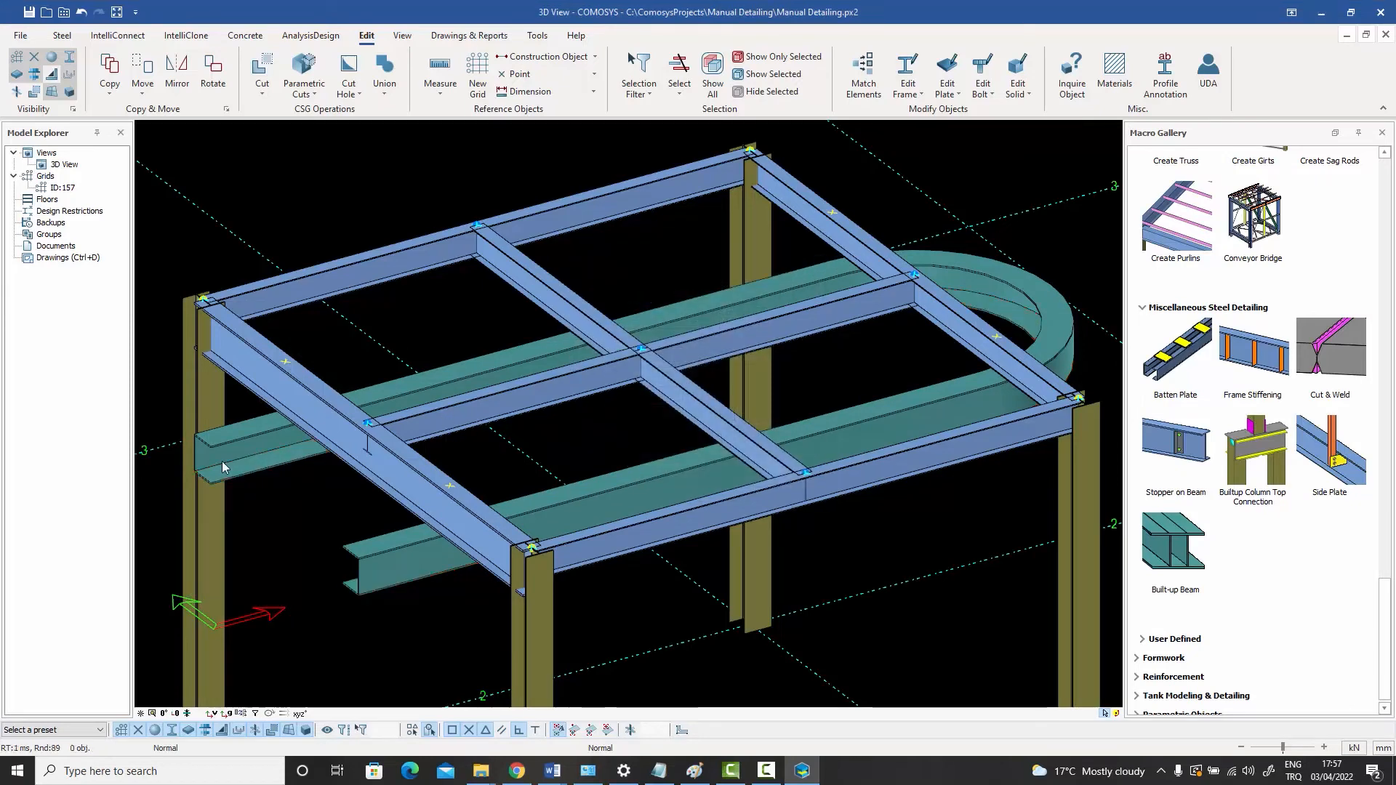
{"action": "scroll", "coordinate": [221, 461], "scroll_direction": "up", "scroll_amount": 10}
{"action": "scroll", "coordinate": [299, 360], "scroll_direction": "up", "scroll_amount": 2}
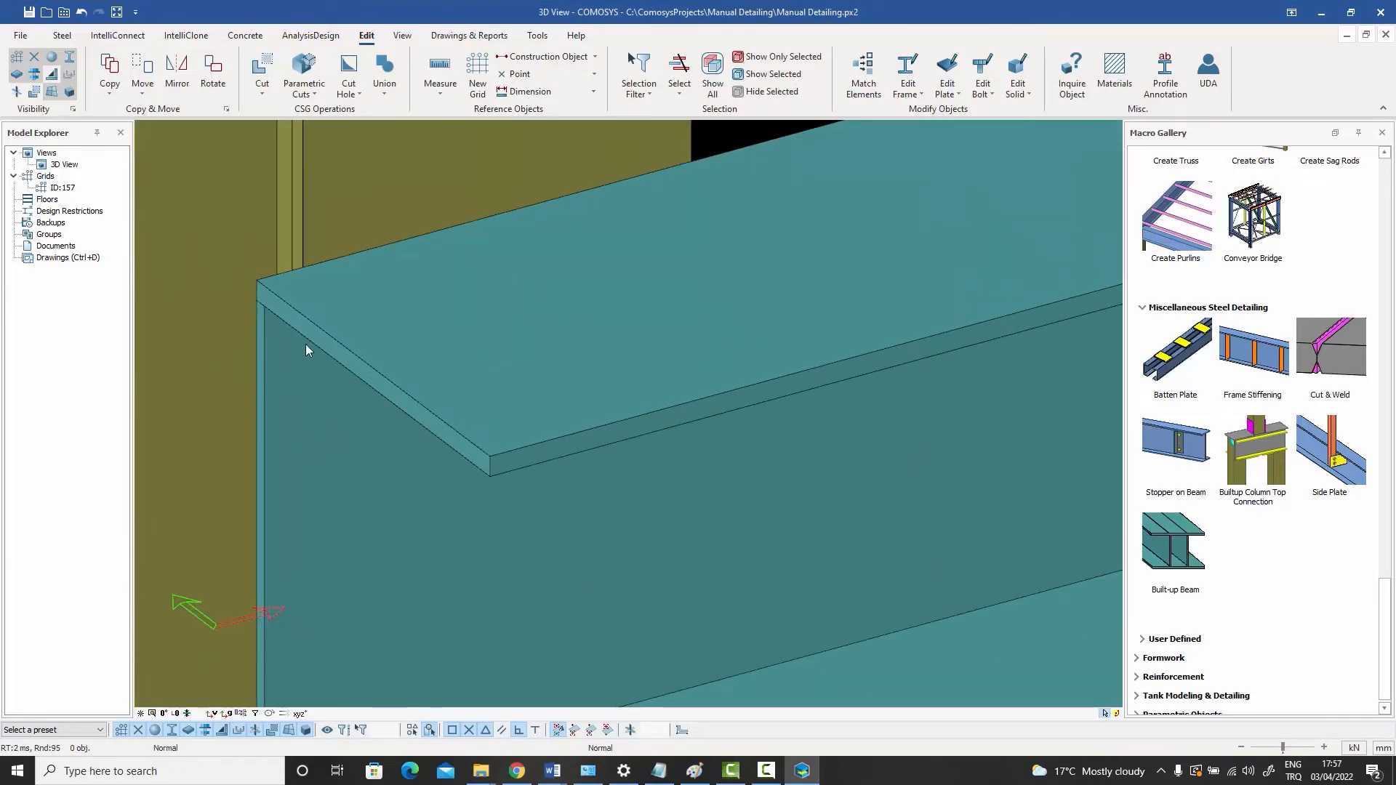
{"action": "left_click", "coordinate": [320, 349]}
{"action": "scroll", "coordinate": [291, 345], "scroll_direction": "down", "scroll_amount": 3}
{"action": "left_click", "coordinate": [310, 346]}
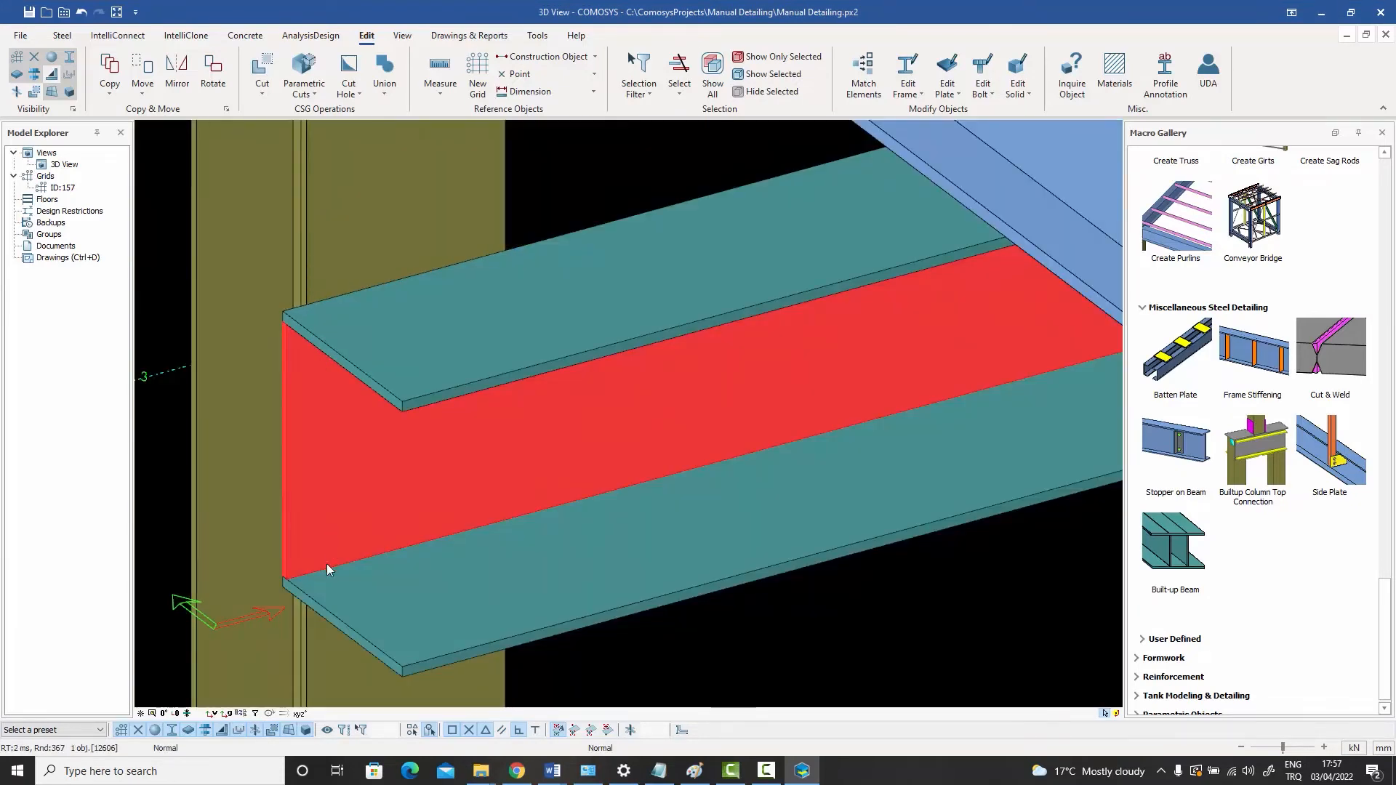
{"action": "scroll", "coordinate": [325, 611], "scroll_direction": "down", "scroll_amount": 3}
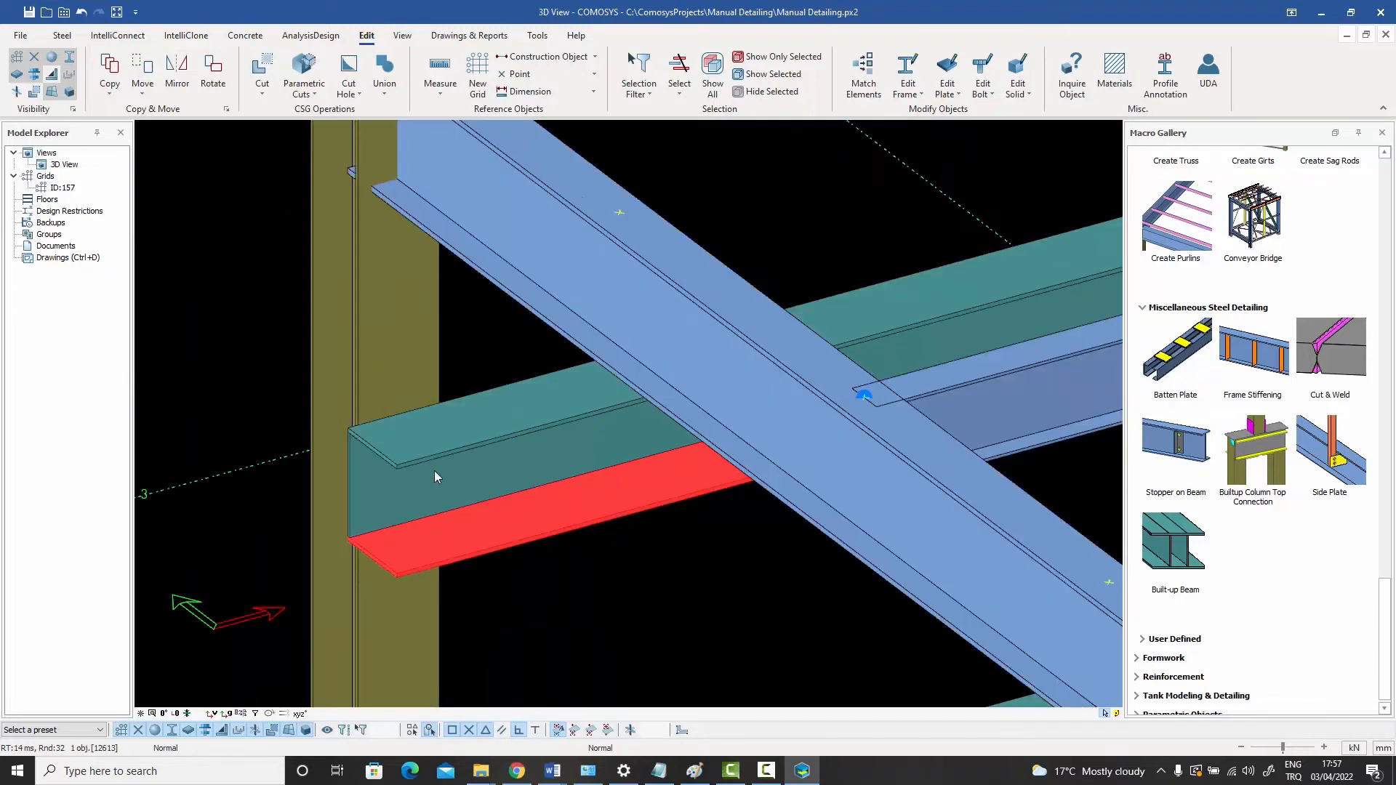
- Change the built-up beam's section type to L Beam and inspect the angle shape at the beam end
{"action": "double_click", "coordinate": [461, 425]}
{"action": "left_click", "coordinate": [693, 320]}
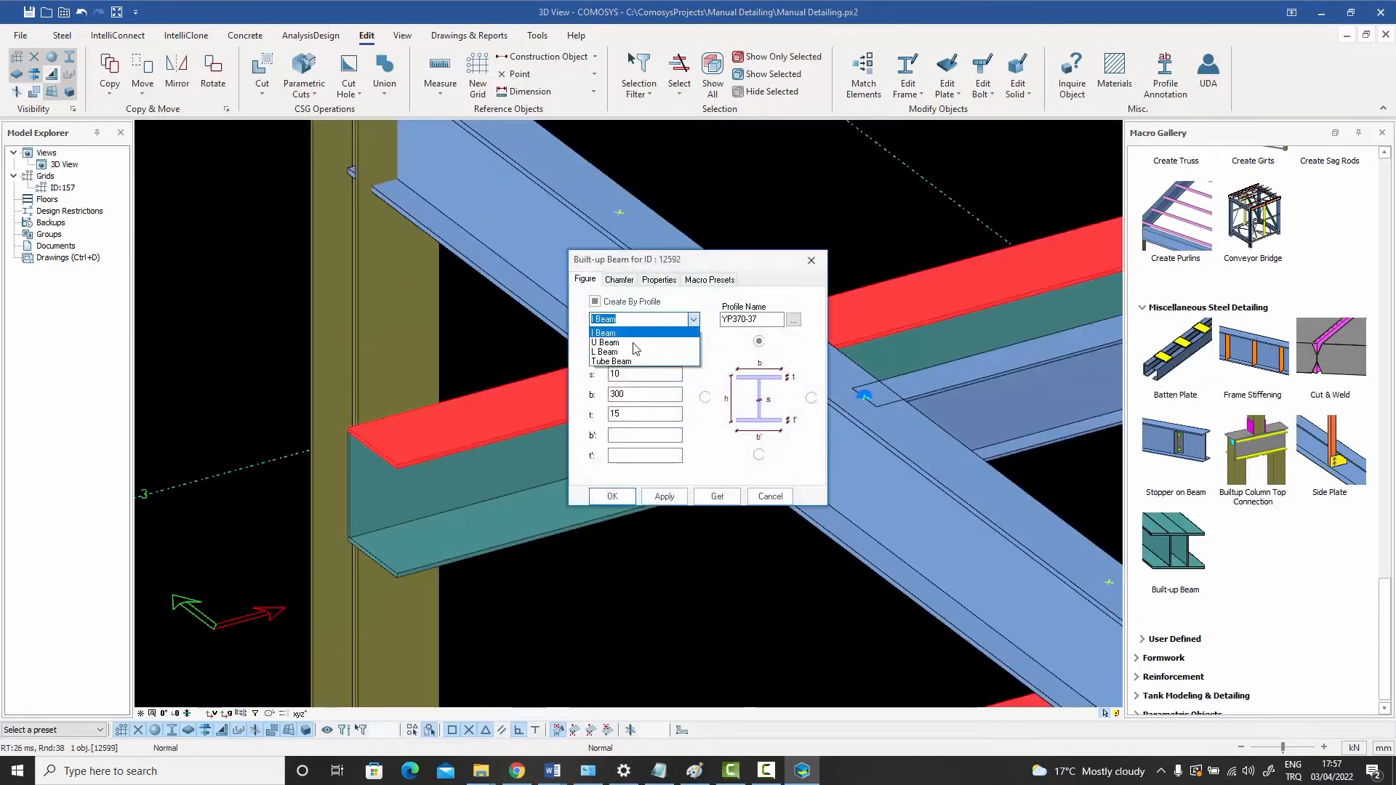
{"action": "left_click", "coordinate": [611, 343]}
{"action": "left_click", "coordinate": [663, 496]}
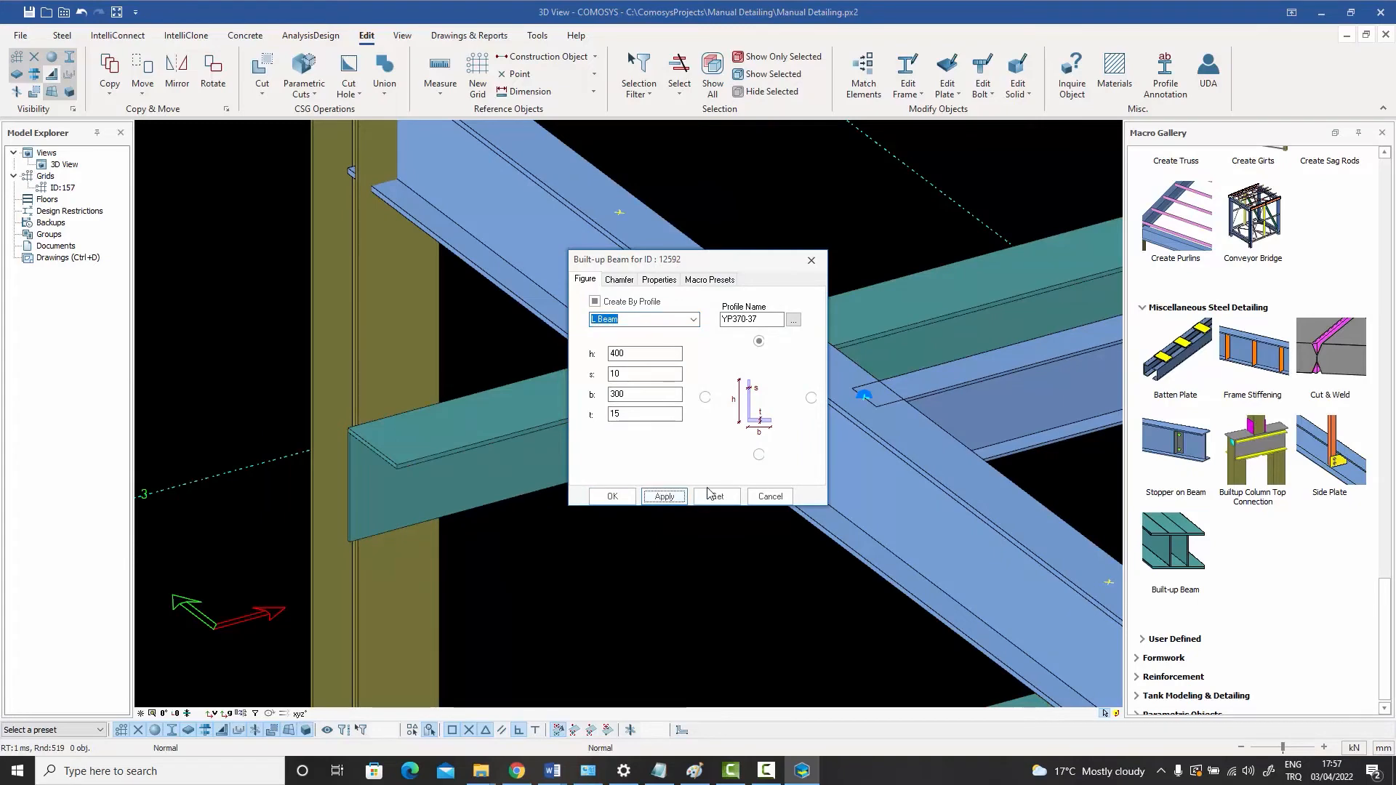
{"action": "left_click", "coordinate": [770, 497]}
{"action": "scroll", "coordinate": [373, 432], "scroll_direction": "up", "scroll_amount": 5}
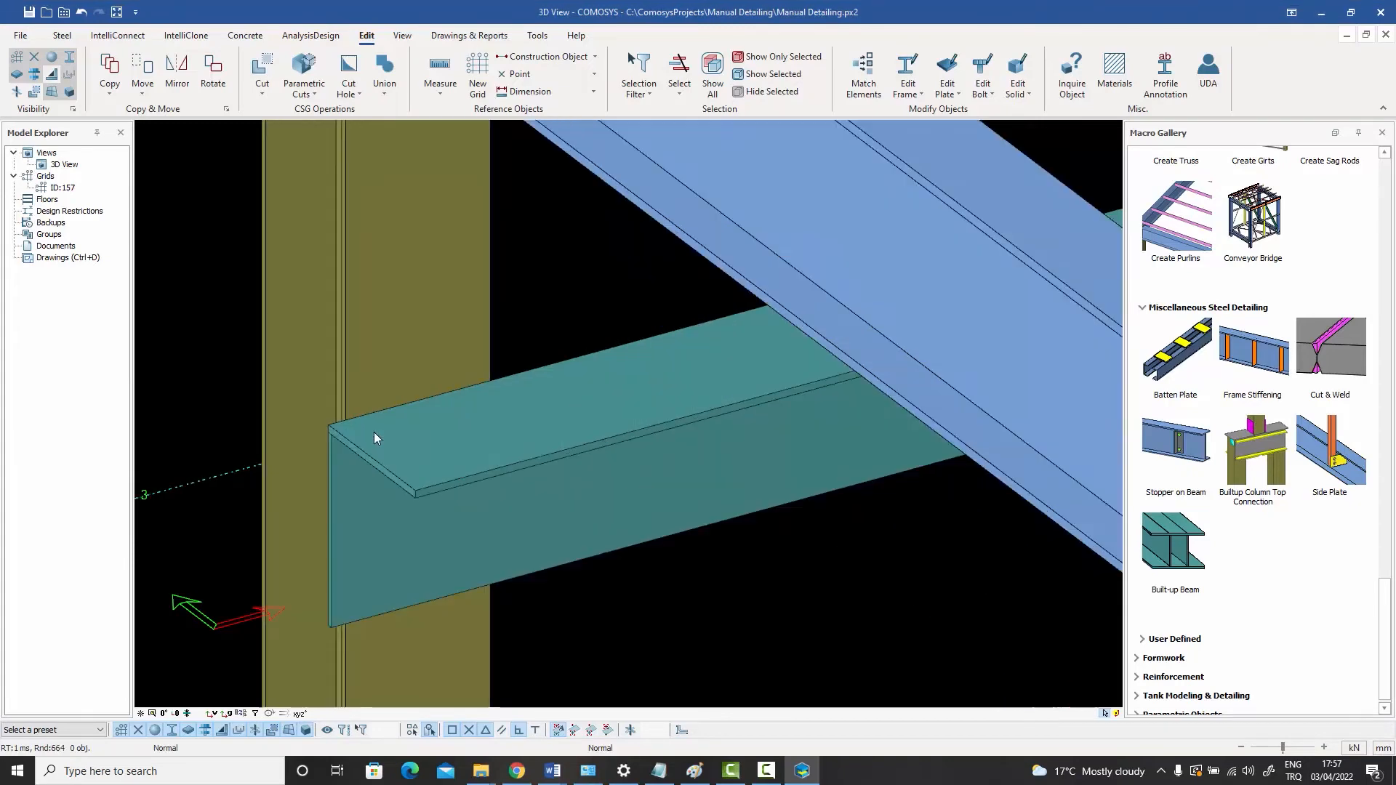
{"action": "scroll", "coordinate": [287, 443], "scroll_direction": "down", "scroll_amount": 5}
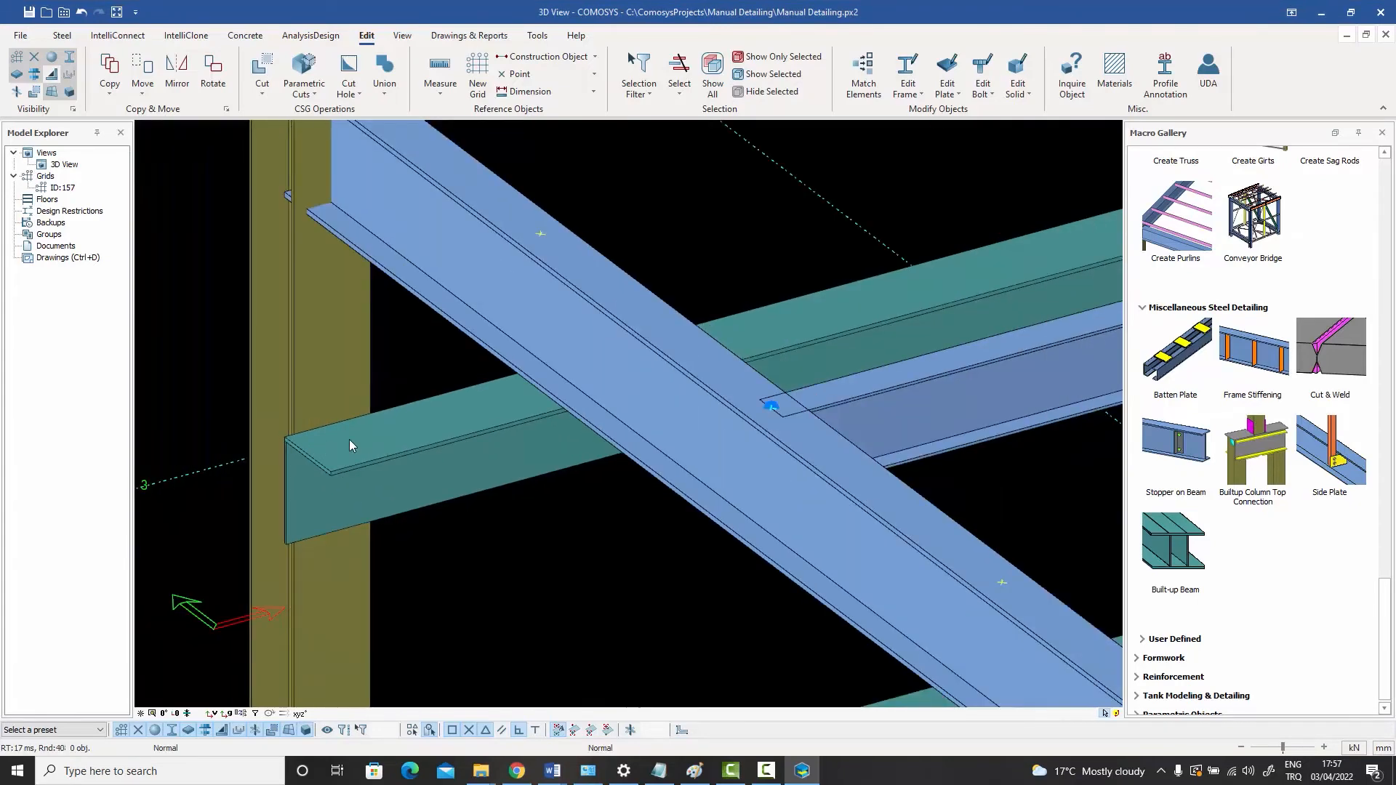
- Change the built-up beam's section type to Tube Beam and inspect the individual plates forming the box at the beam end
{"action": "double_click", "coordinate": [416, 438]}
{"action": "left_click", "coordinate": [695, 322]}
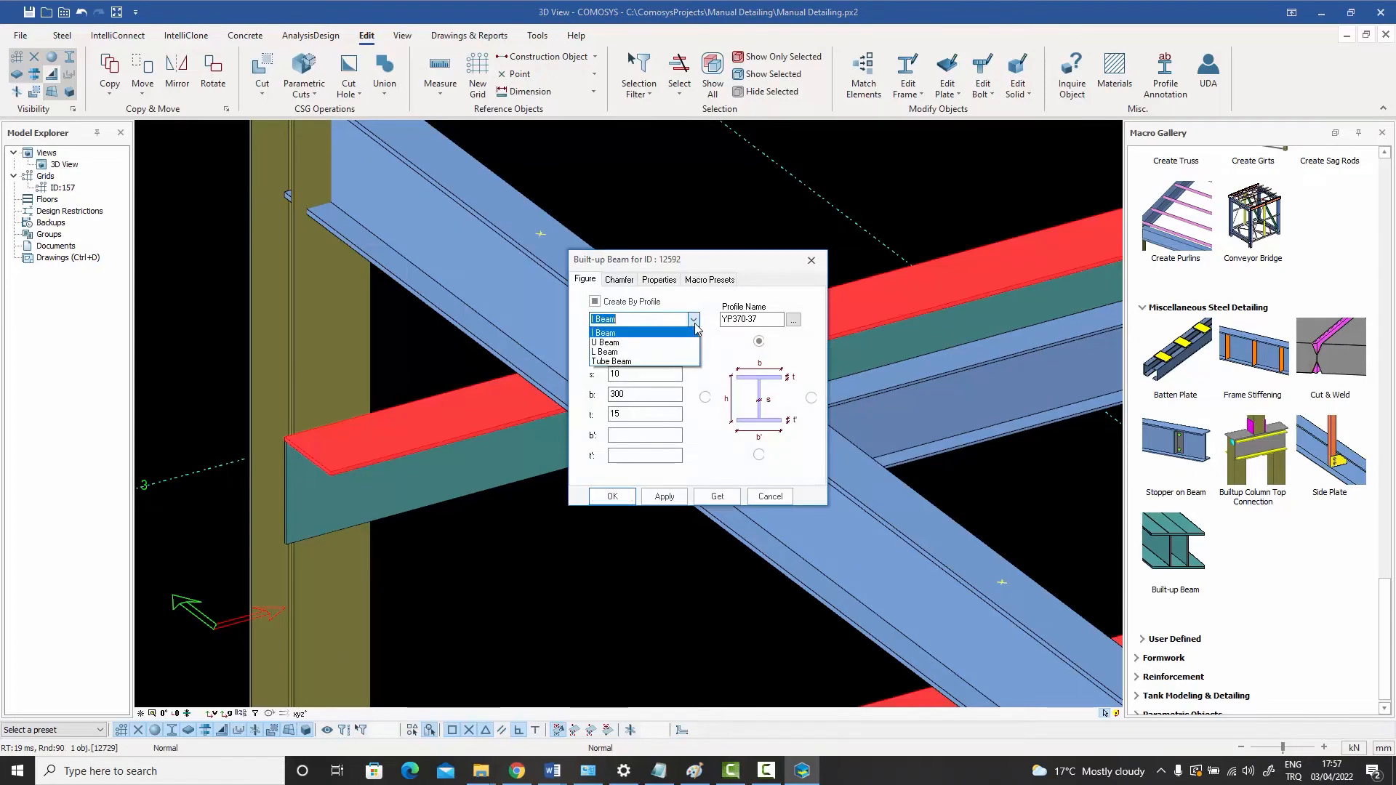
{"action": "left_click", "coordinate": [638, 369]}
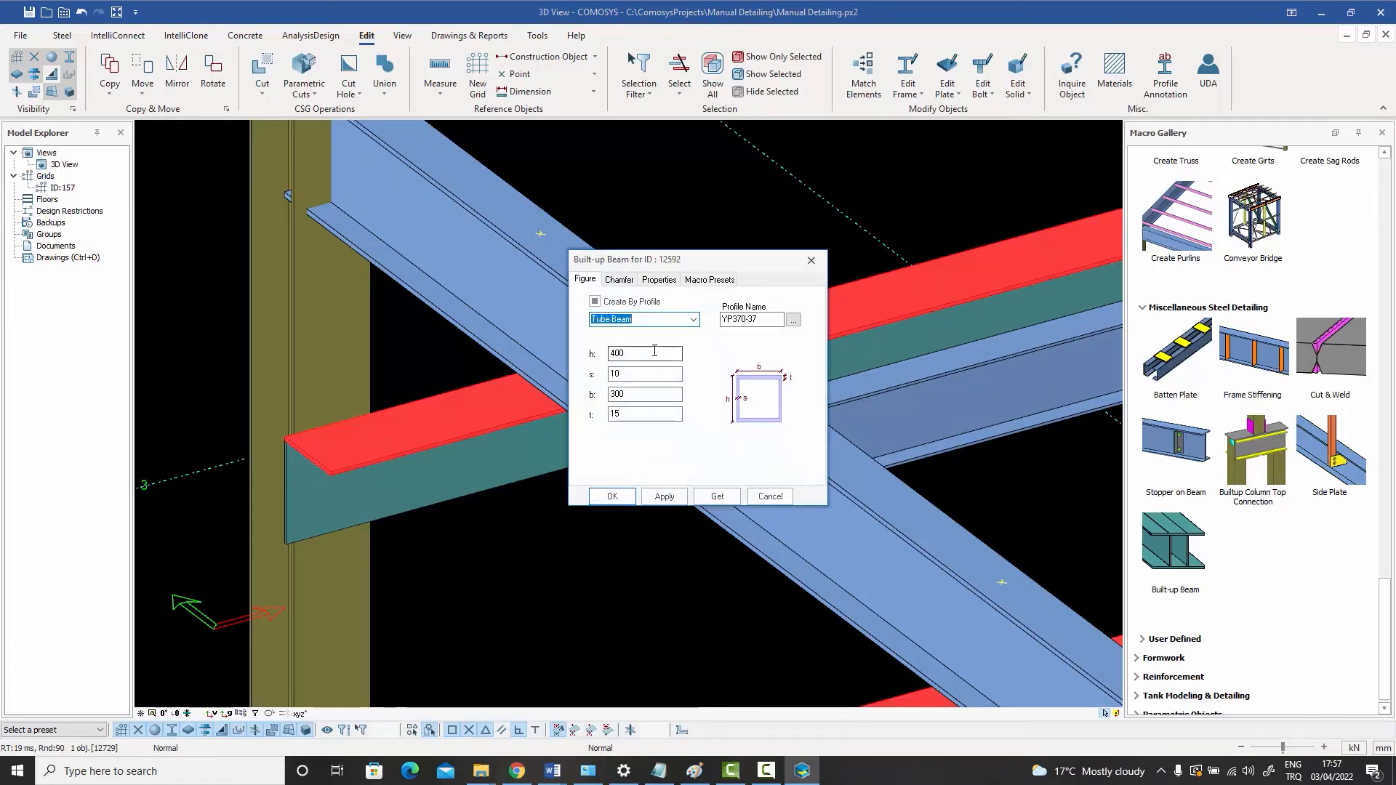
{"action": "left_click", "coordinate": [662, 497]}
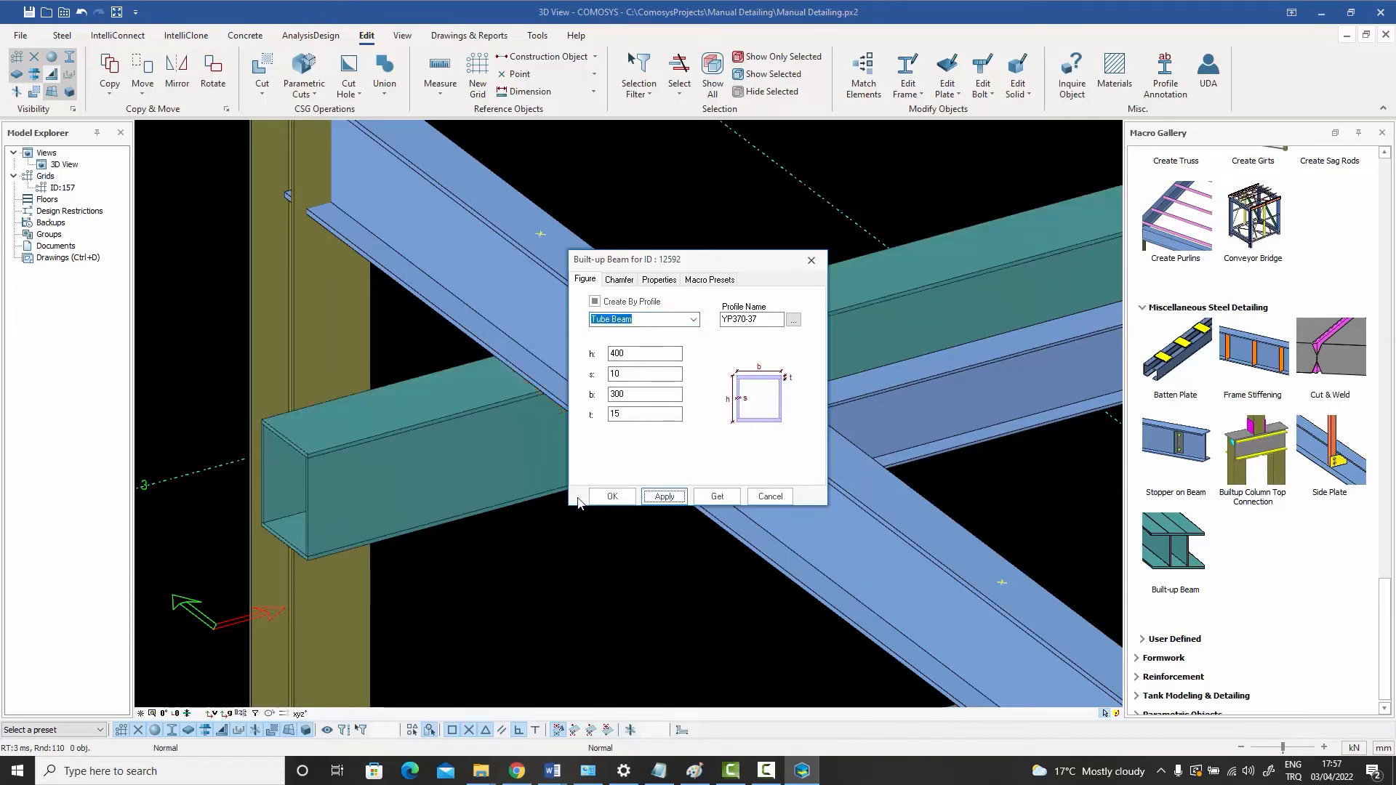
{"action": "left_click", "coordinate": [611, 497]}
{"action": "middle_click_drag", "start_coordinate": [320, 483], "coordinate": [464, 474]}
{"action": "scroll", "coordinate": [428, 471], "scroll_direction": "up", "scroll_amount": 3}
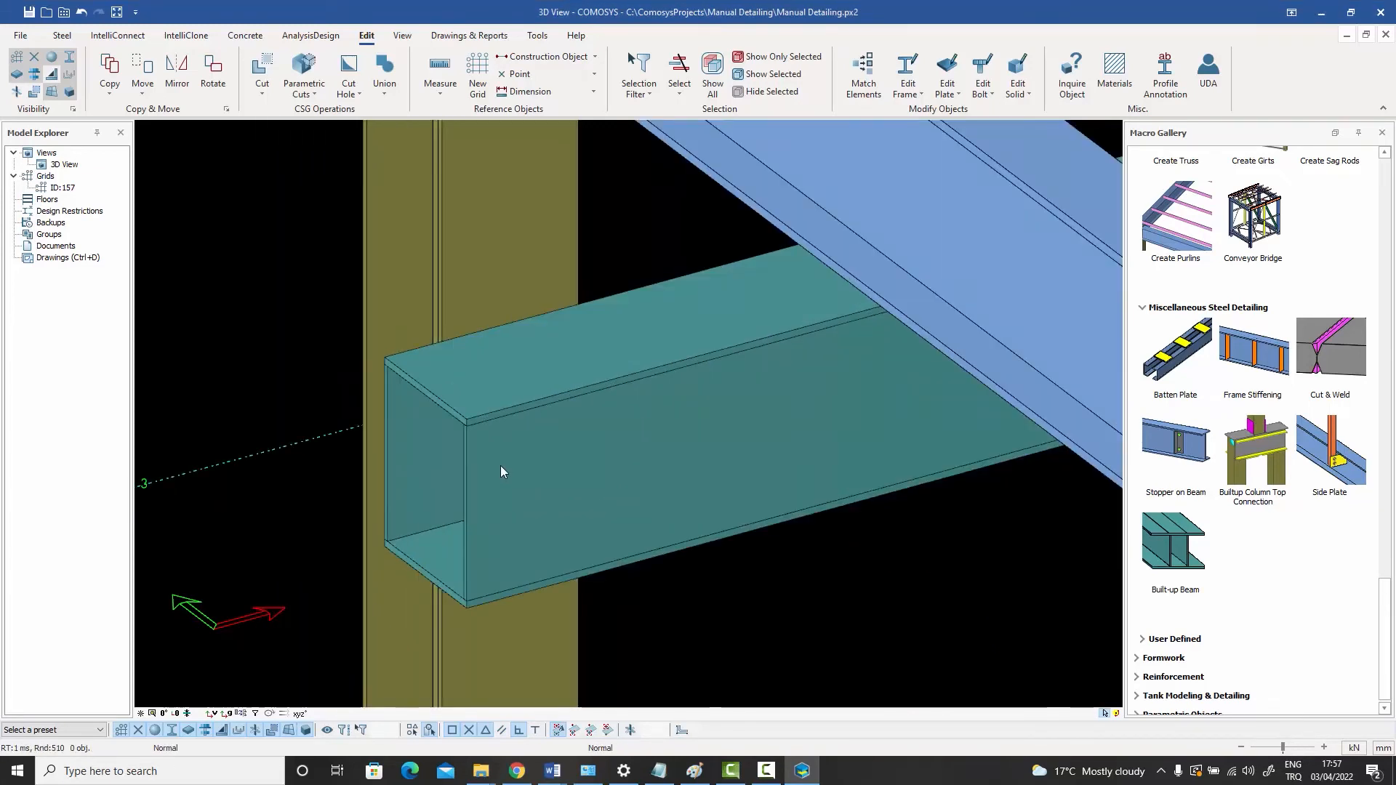
{"action": "left_click", "coordinate": [501, 465]}
{"action": "left_click", "coordinate": [450, 404]}
{"action": "left_click", "coordinate": [400, 417]}
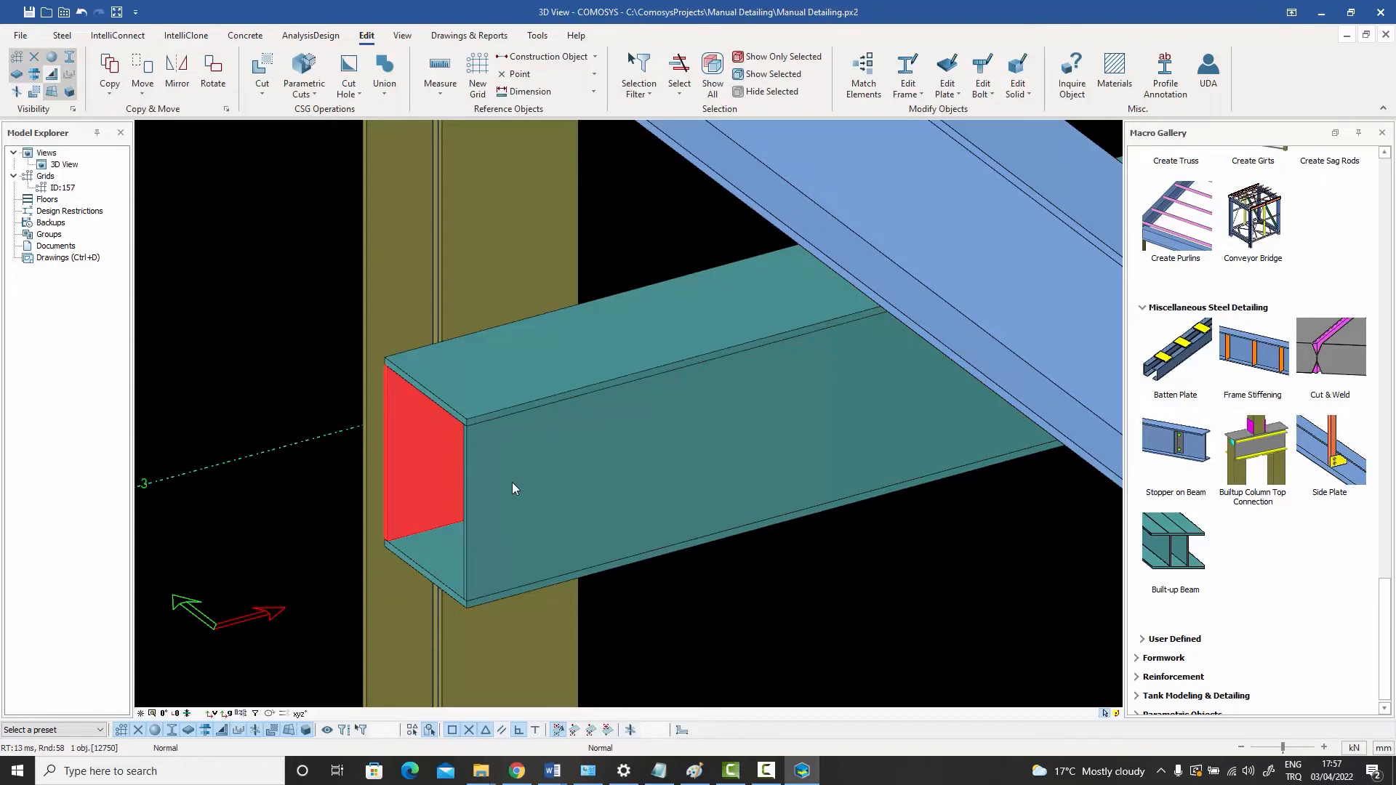
- Return the built-up beam's section type to I Beam with the top orientation
{"action": "double_click", "coordinate": [529, 476]}
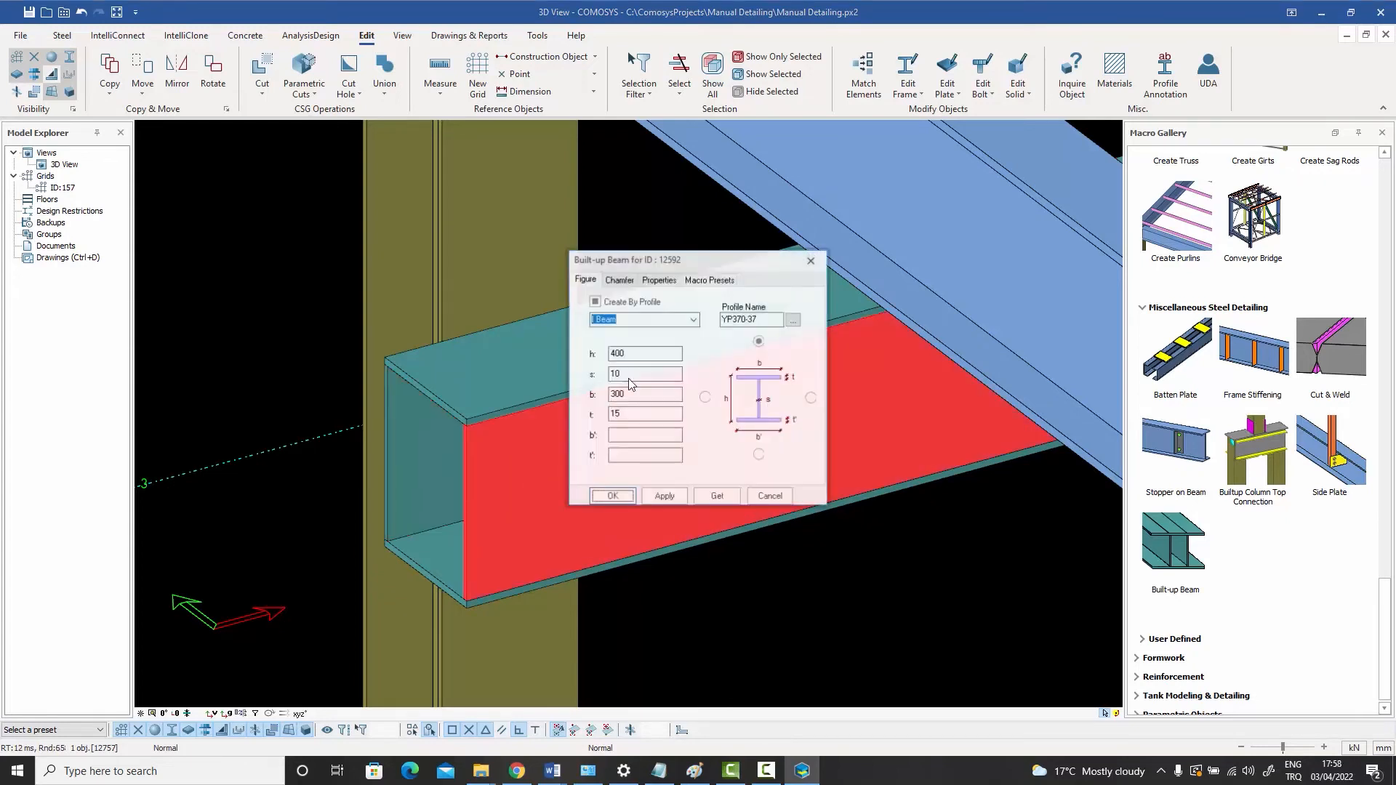
{"action": "left_click", "coordinate": [694, 321]}
{"action": "left_click", "coordinate": [652, 333]}
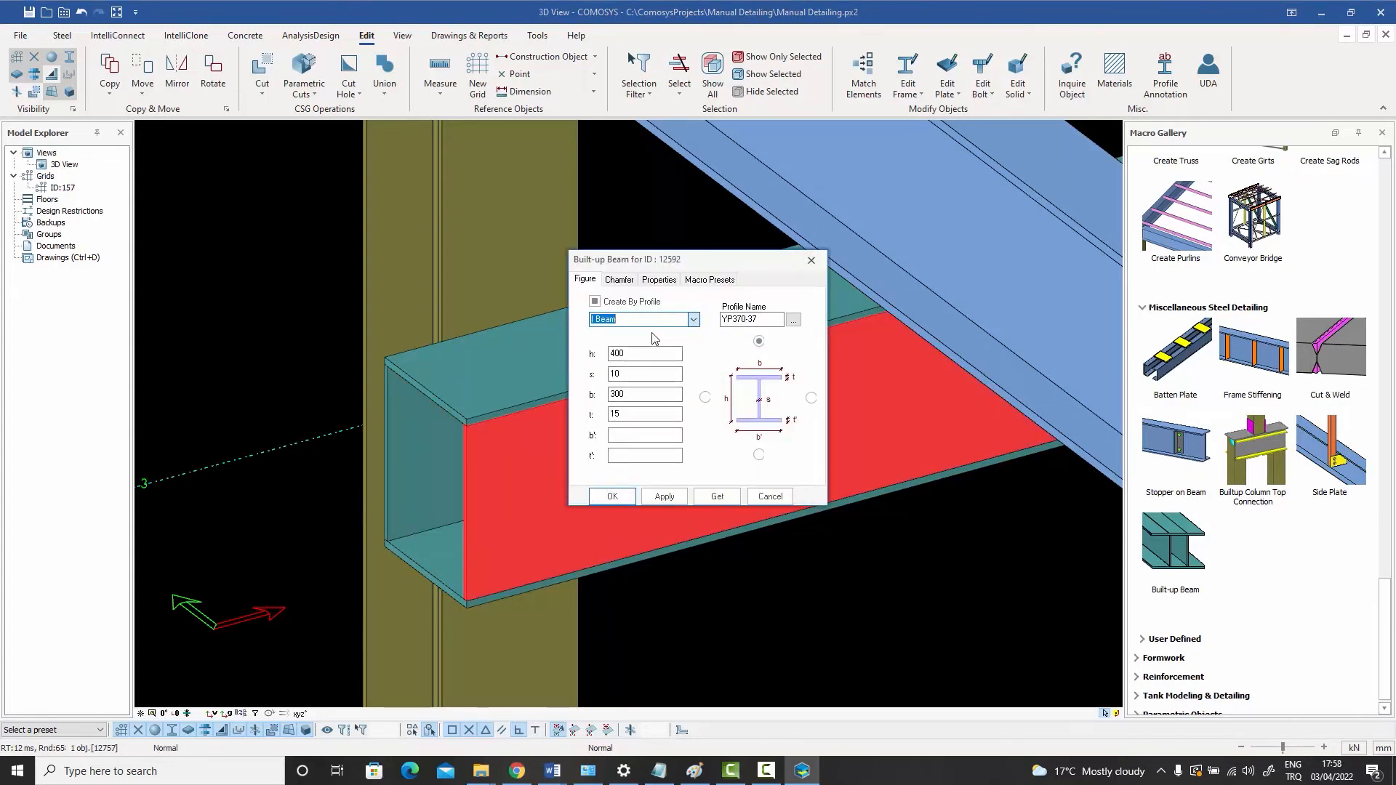
{"action": "left_click", "coordinate": [660, 496]}
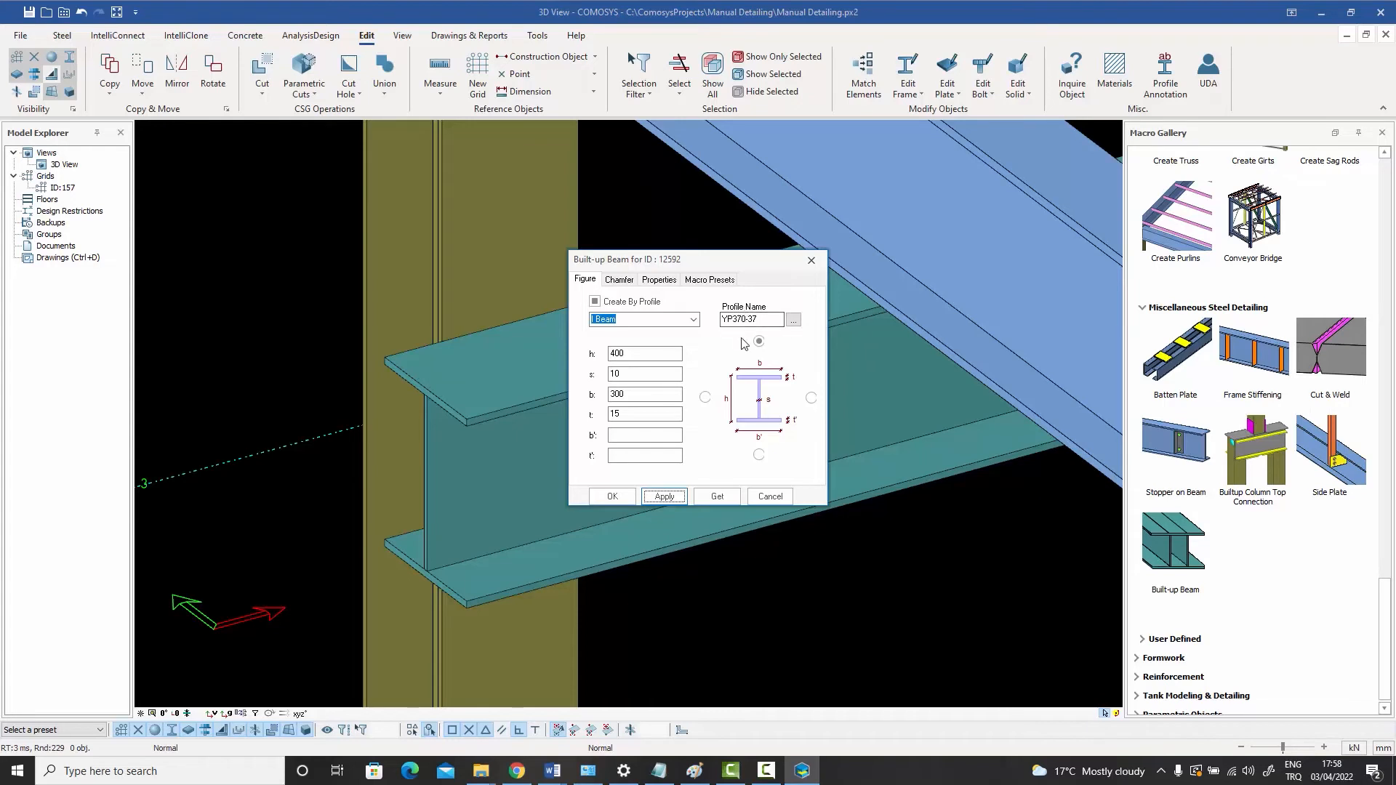
- Review the built-up beam's plate dimensions, chamfer settings, properties and macro preset options
{"action": "left_click", "coordinate": [622, 373]}
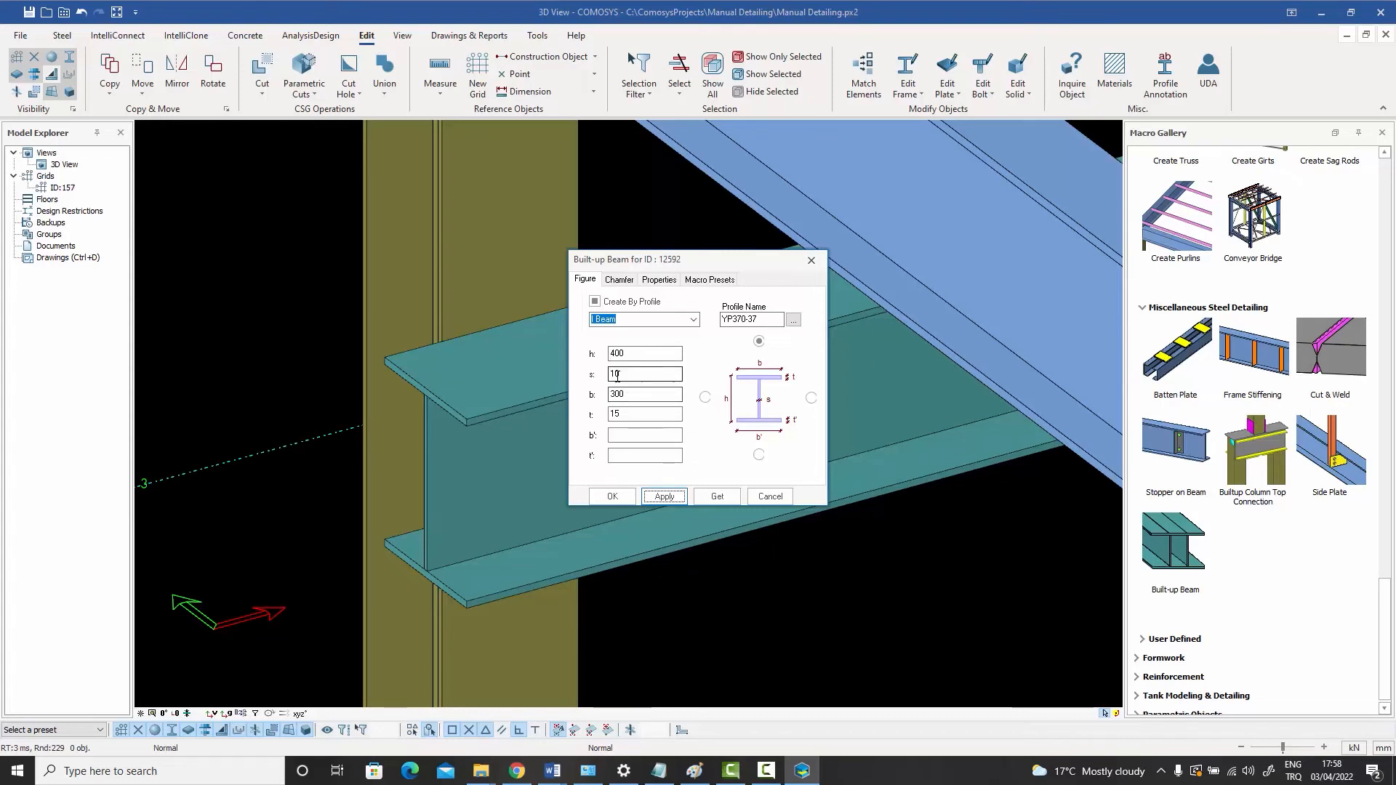
{"action": "left_click", "coordinate": [624, 417]}
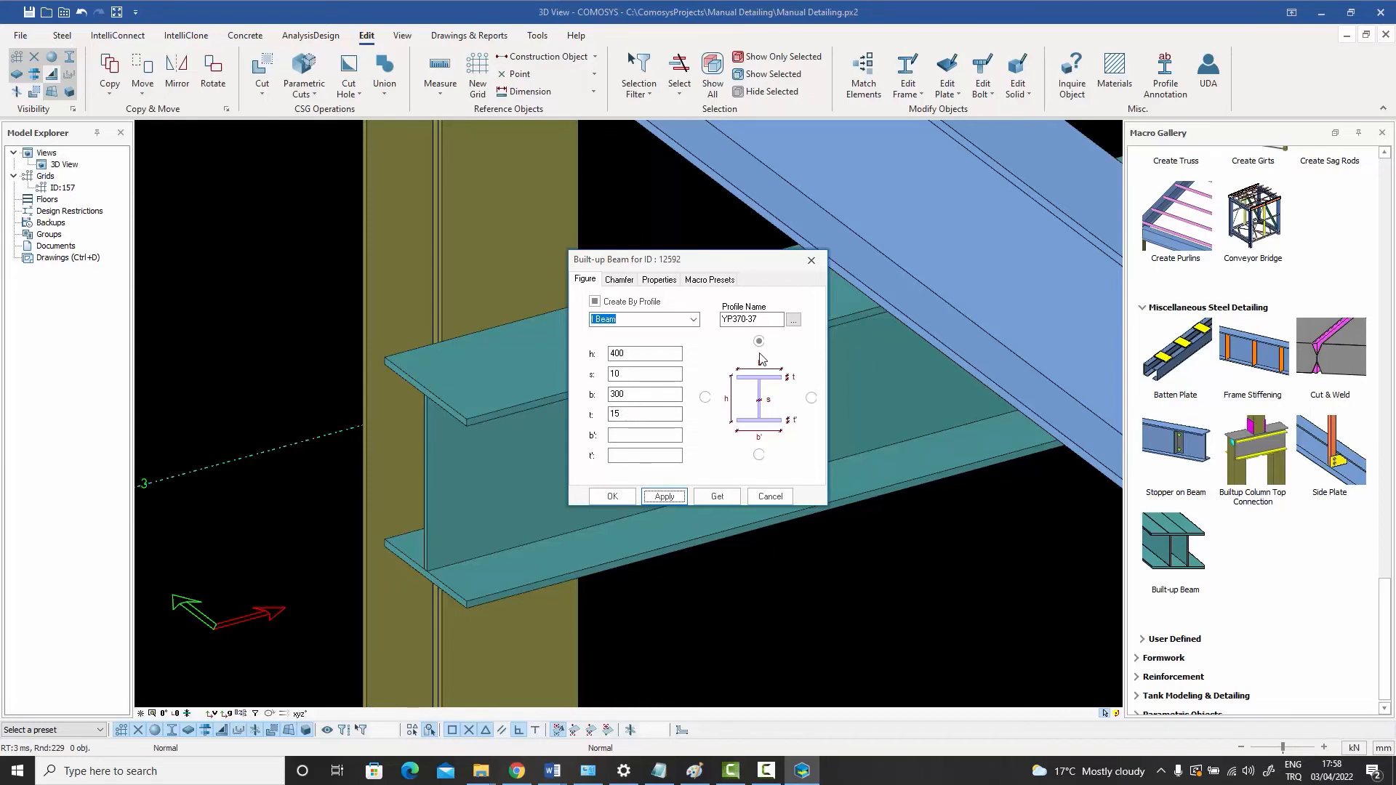
{"action": "left_click", "coordinate": [620, 282]}
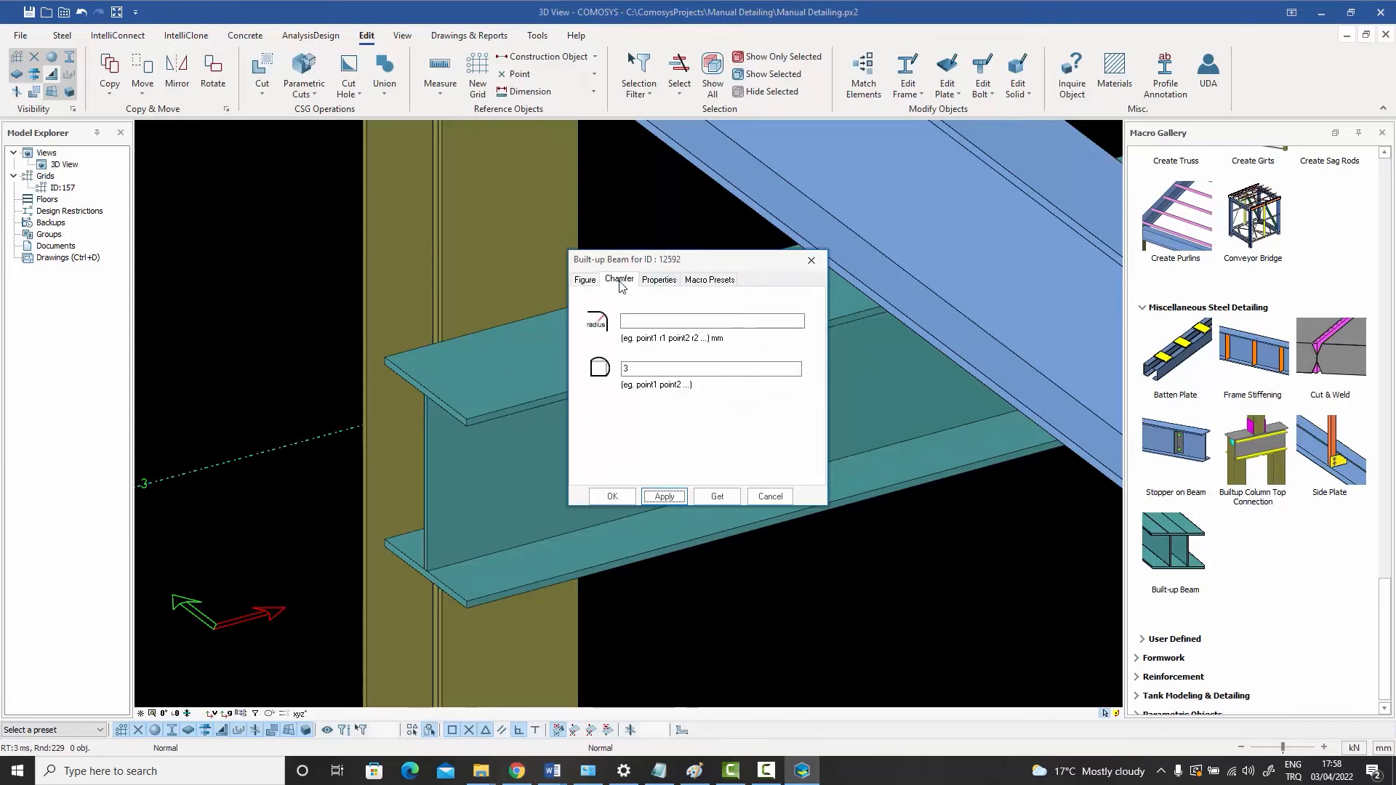
{"action": "left_click", "coordinate": [662, 284]}
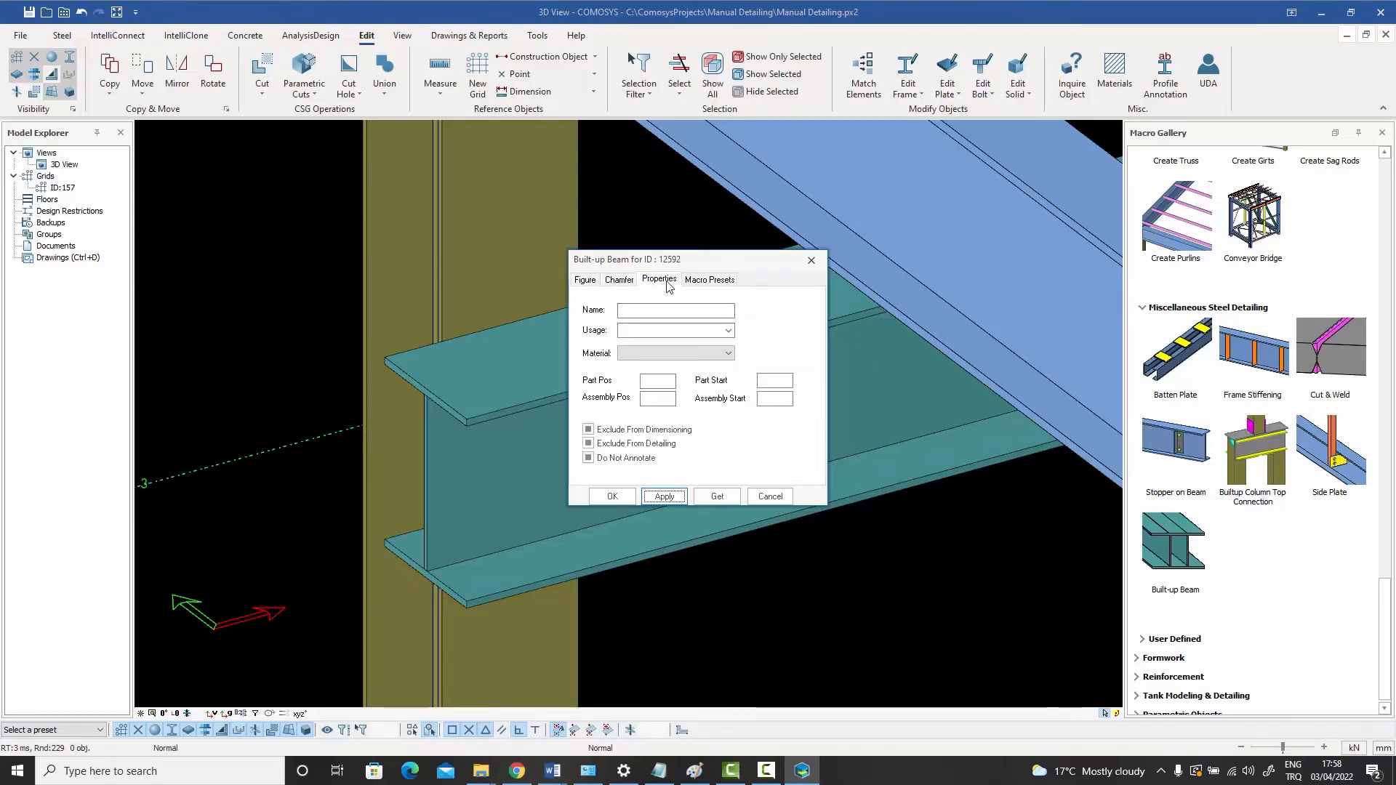
{"action": "left_click", "coordinate": [717, 283]}
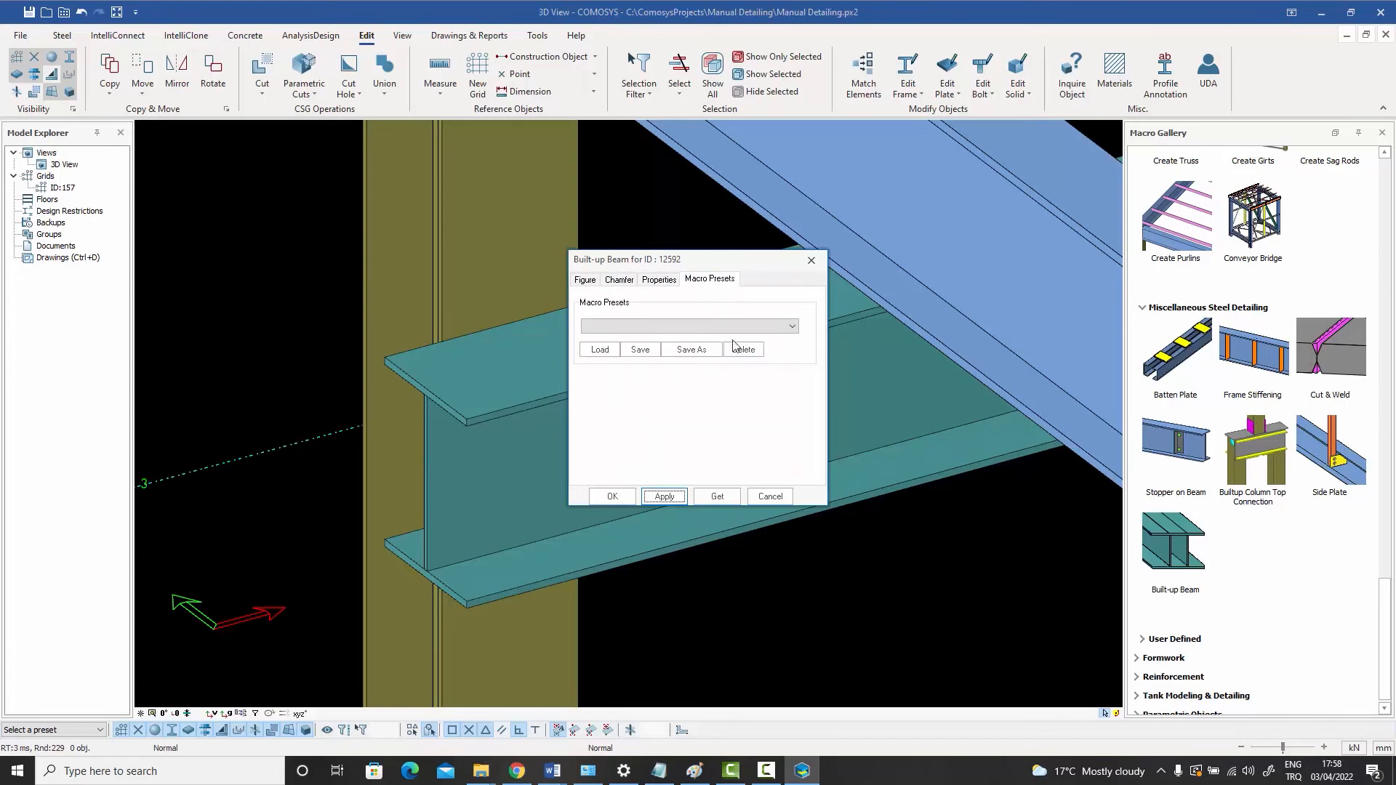
- Dismiss the built-up beam settings and bring the whole frame with the curved beam into view
{"action": "left_click", "coordinate": [770, 497]}
{"action": "scroll", "coordinate": [839, 562], "scroll_direction": "down", "scroll_amount": 5}
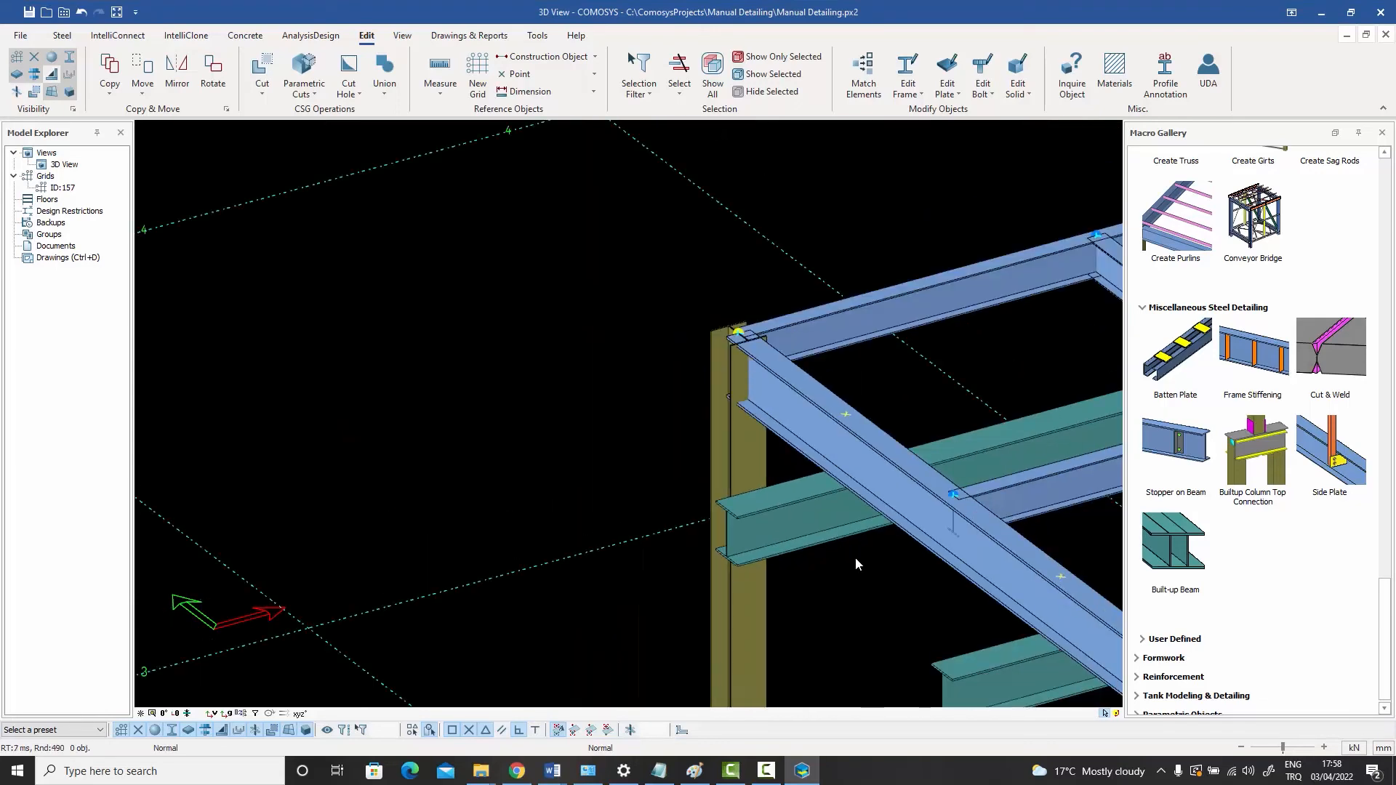
{"action": "middle_click_drag", "start_coordinate": [905, 523], "coordinate": [486, 425]}
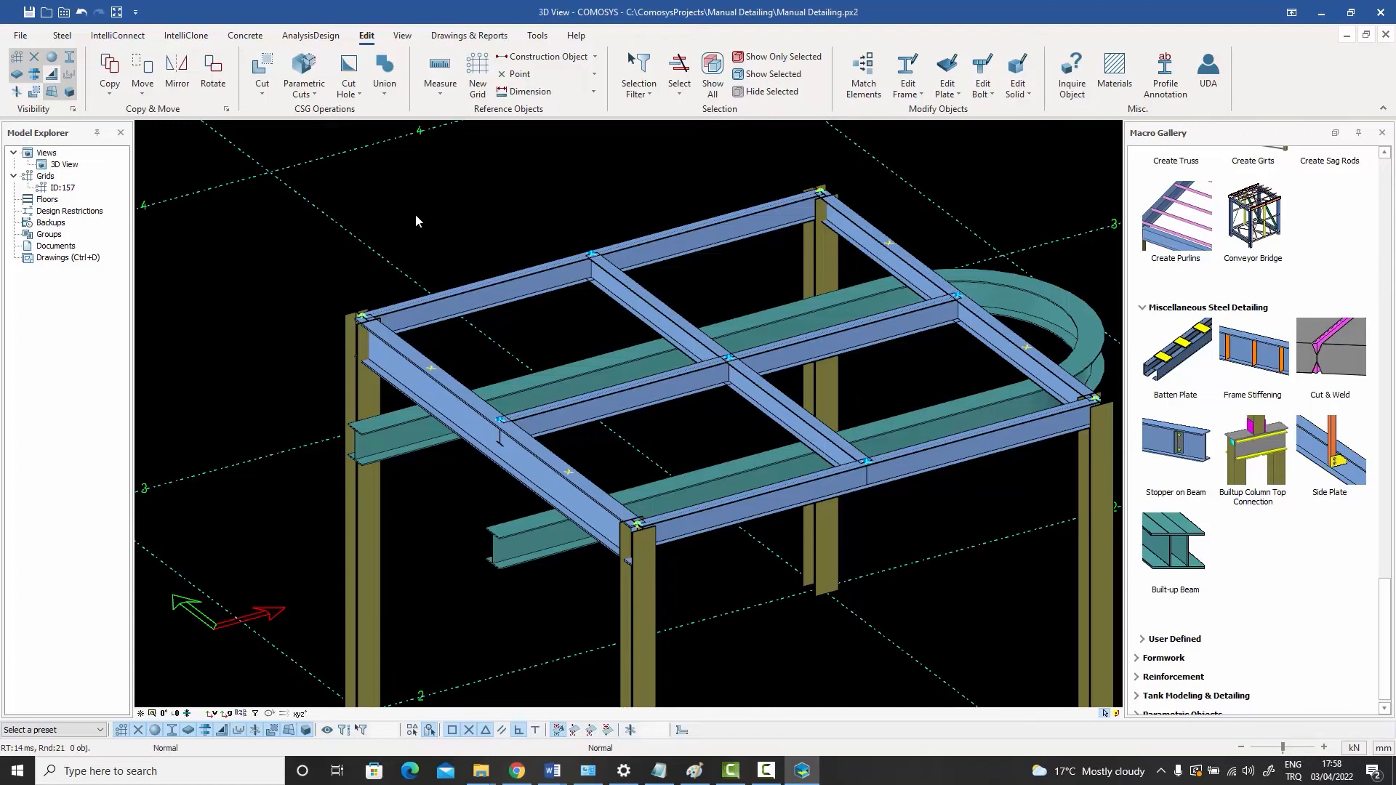
- Open drawing 835-156-CE-001 from the Drawings Manager in the Drawing Module and examine its material list and manufacturing note
{"action": "double_click", "coordinate": [64, 259]}
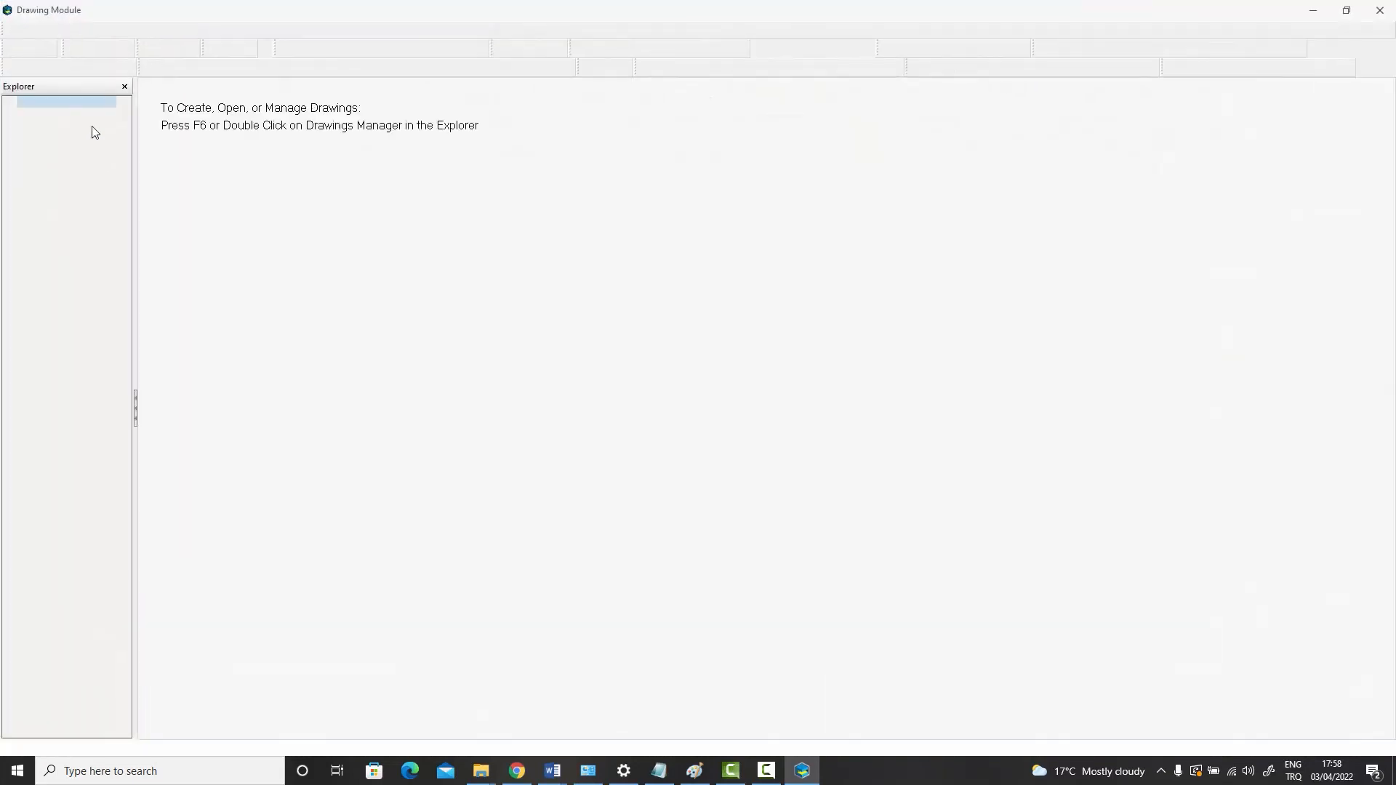
{"action": "double_click", "coordinate": [229, 146]}
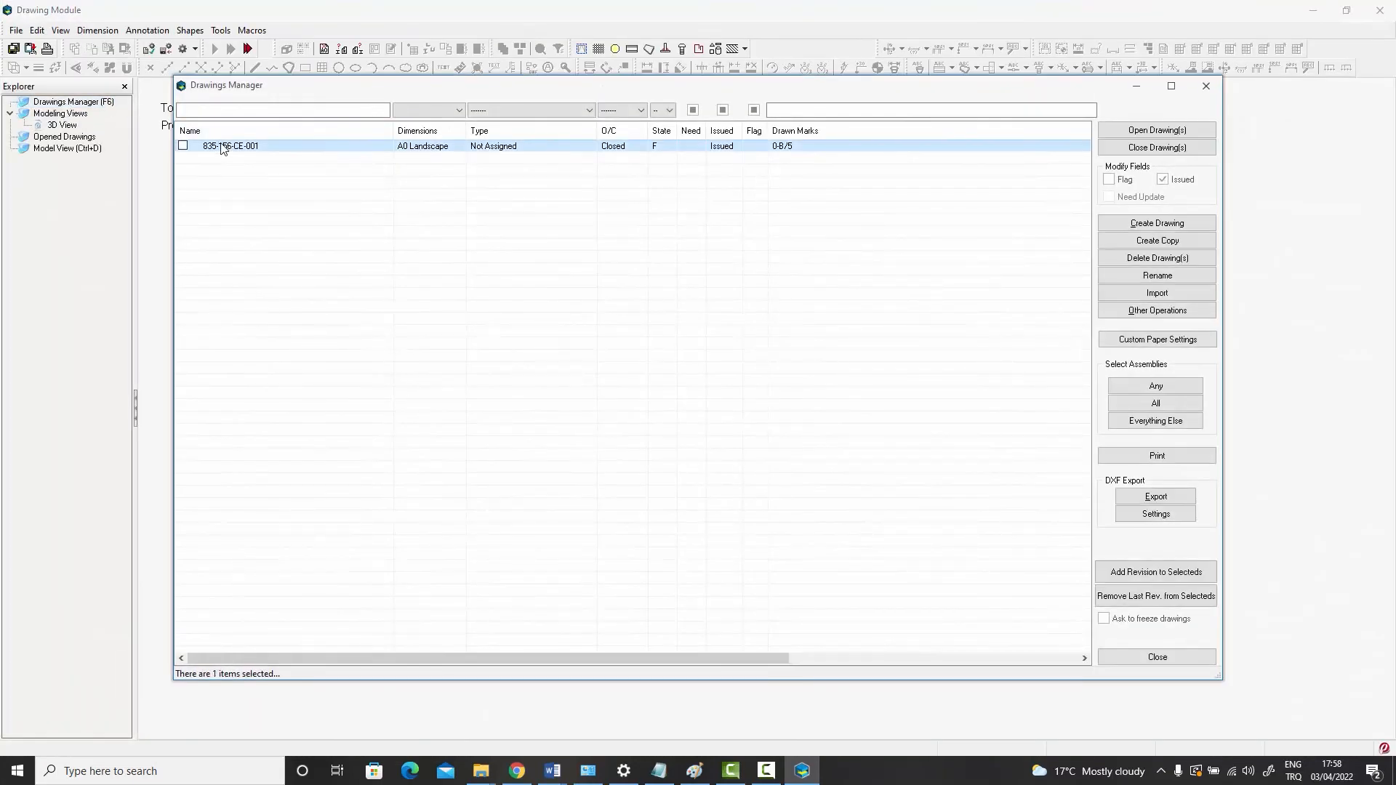
{"action": "left_click", "coordinate": [1128, 657]}
{"action": "scroll", "coordinate": [944, 358], "scroll_direction": "up", "scroll_amount": 6}
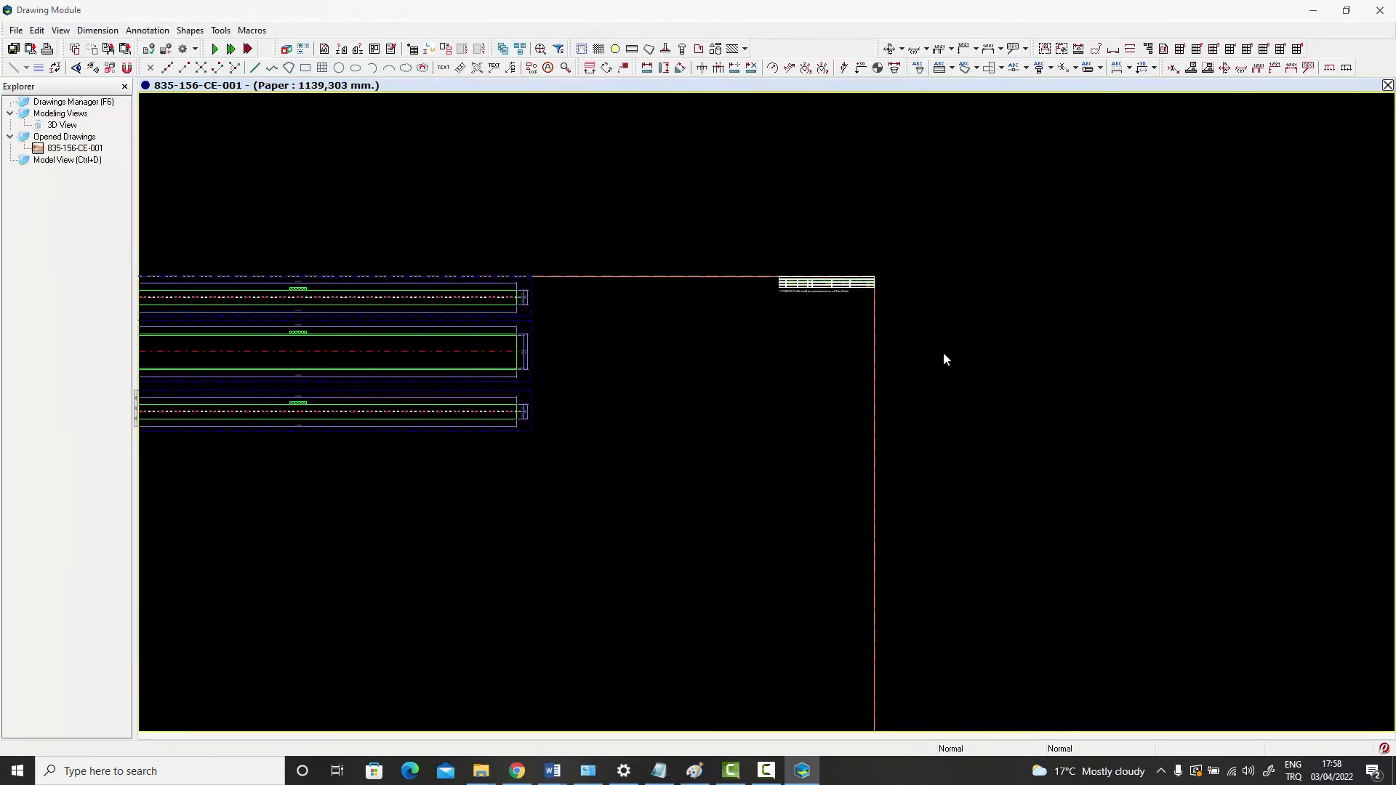
{"action": "middle_click_drag", "start_coordinate": [803, 327], "coordinate": [873, 208]}
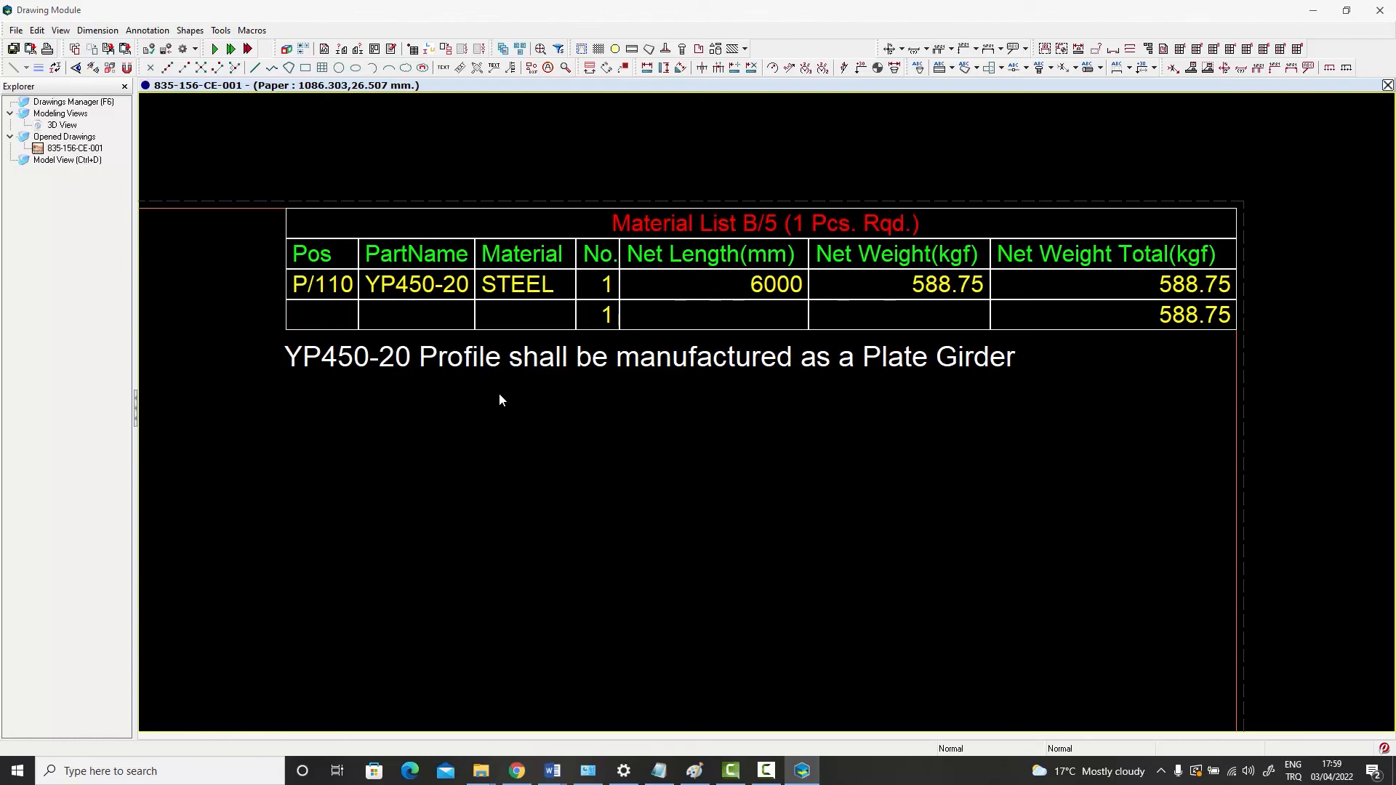
- Examine the dimensioned I-shaped cross-section view of the single-profile beam at the start of the drawing sheet
{"action": "scroll", "coordinate": [498, 399], "scroll_direction": "down", "scroll_amount": 5}
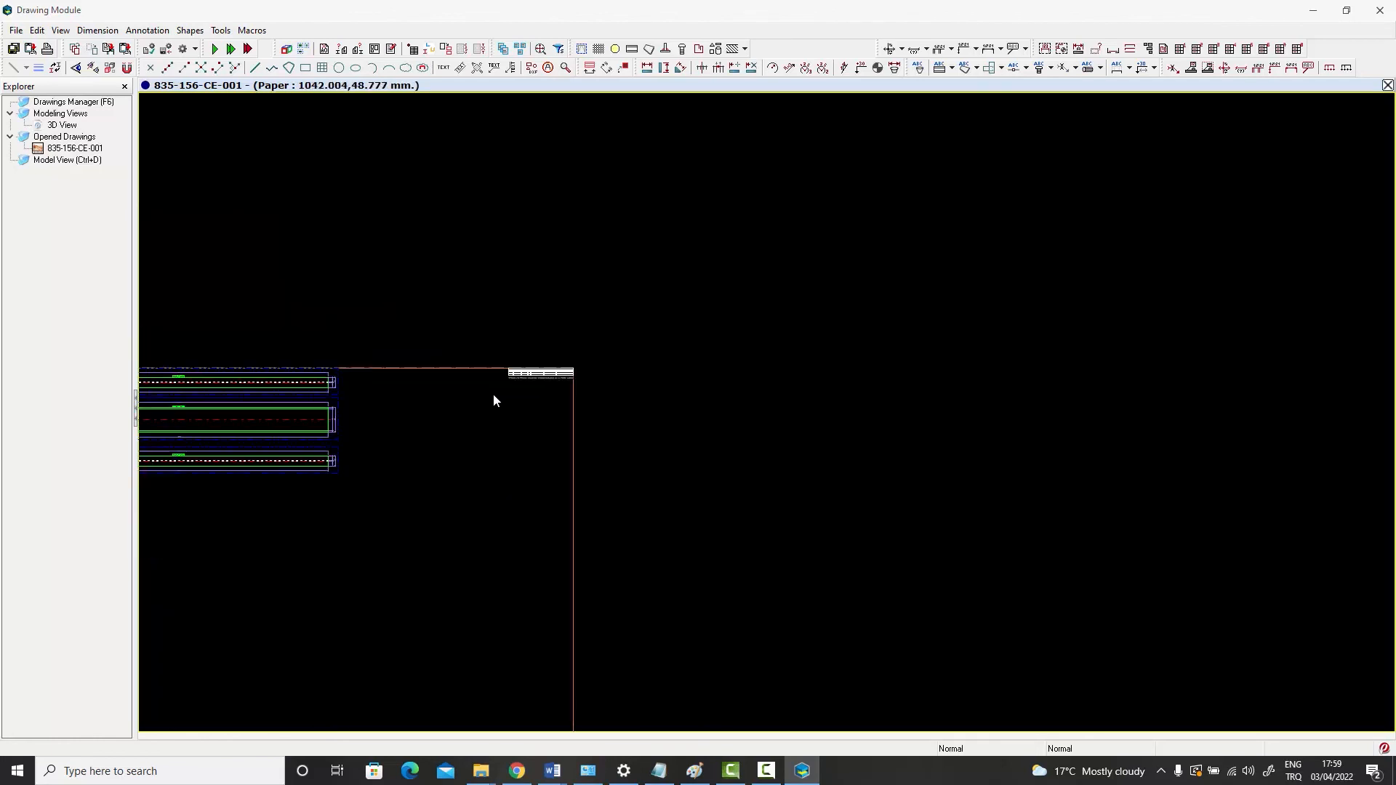
{"action": "middle_click_drag", "start_coordinate": [492, 399], "coordinate": [952, 371]}
{"action": "scroll", "coordinate": [951, 371], "scroll_direction": "down", "scroll_amount": 1}
{"action": "scroll", "coordinate": [587, 381], "scroll_direction": "up", "scroll_amount": 8}
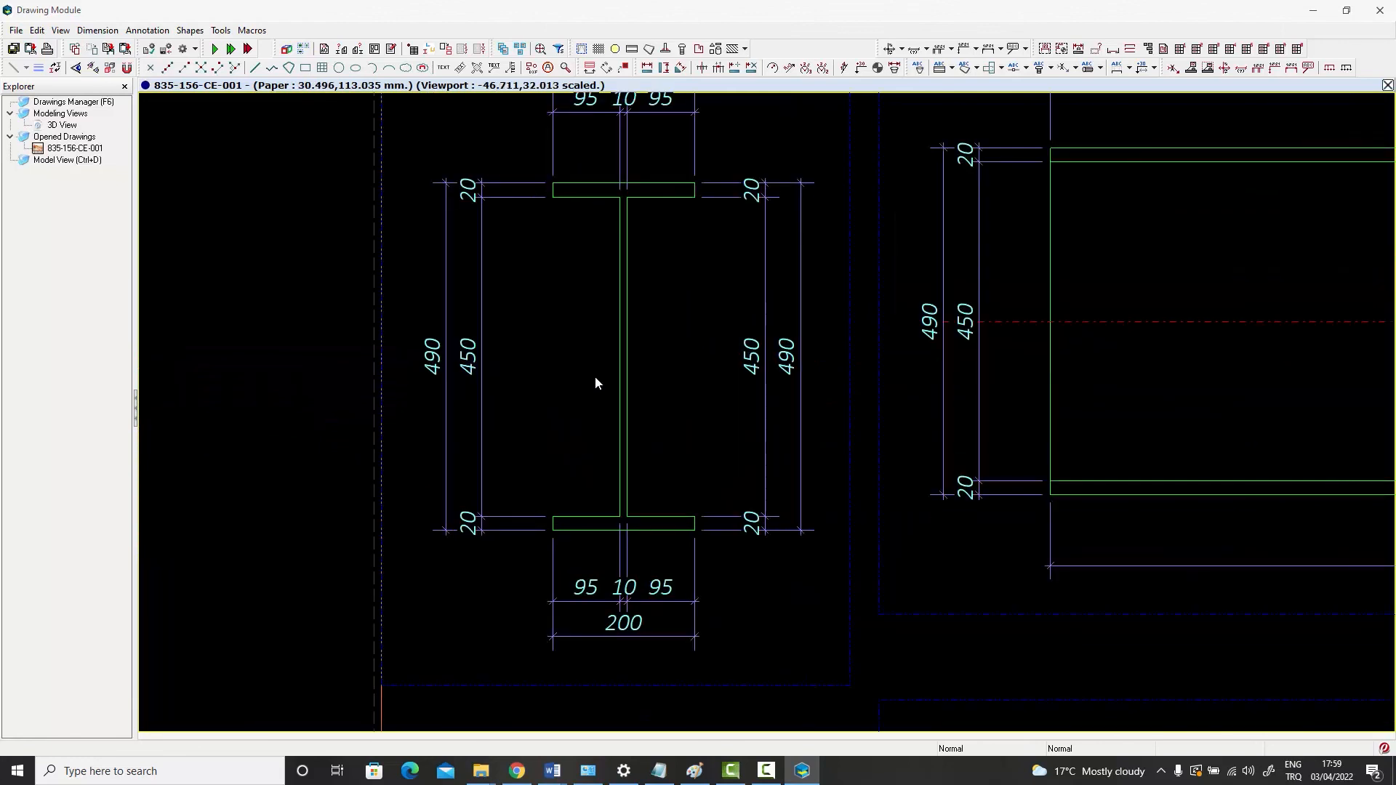
{"action": "middle_click_drag", "start_coordinate": [558, 435], "coordinate": [554, 437]}
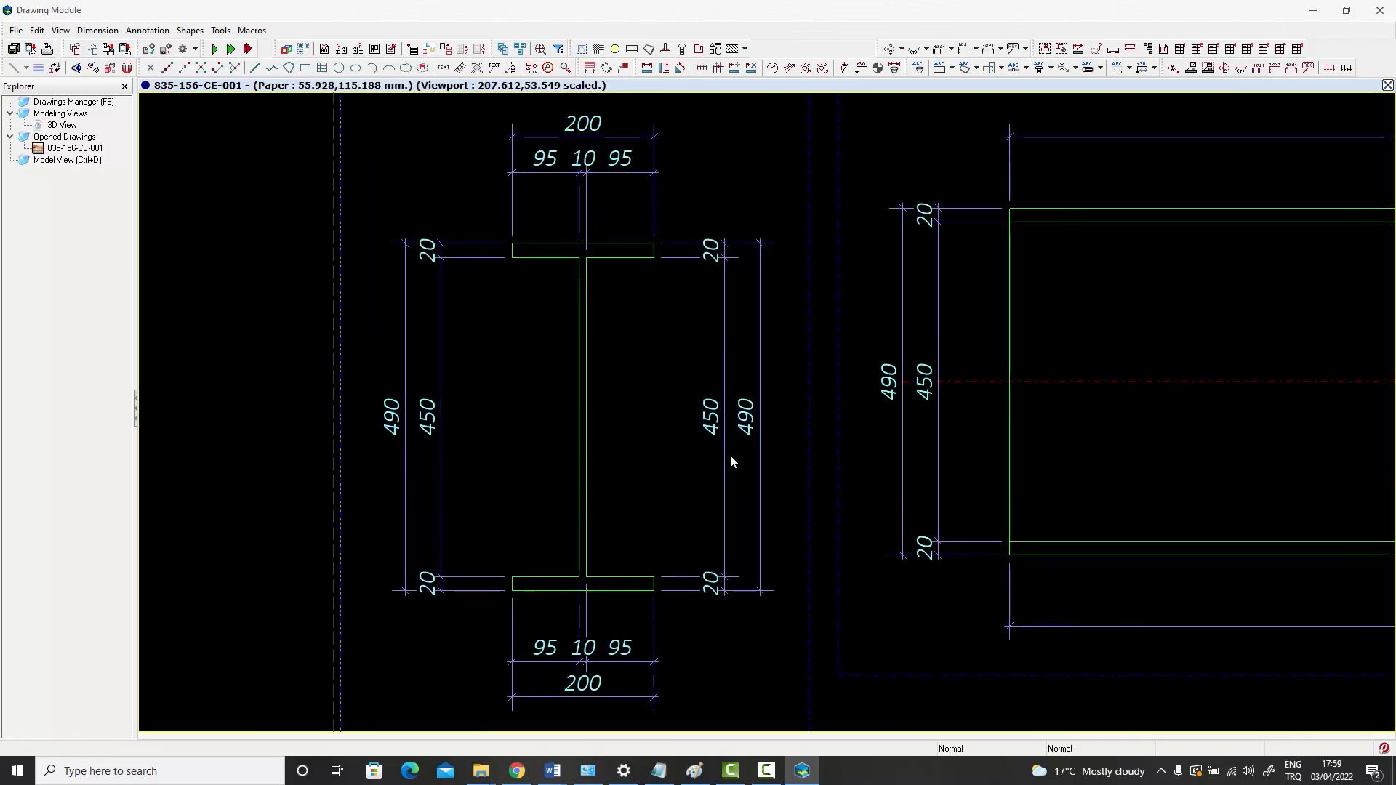
{"action": "middle_click_drag", "start_coordinate": [730, 455], "coordinate": [704, 446]}
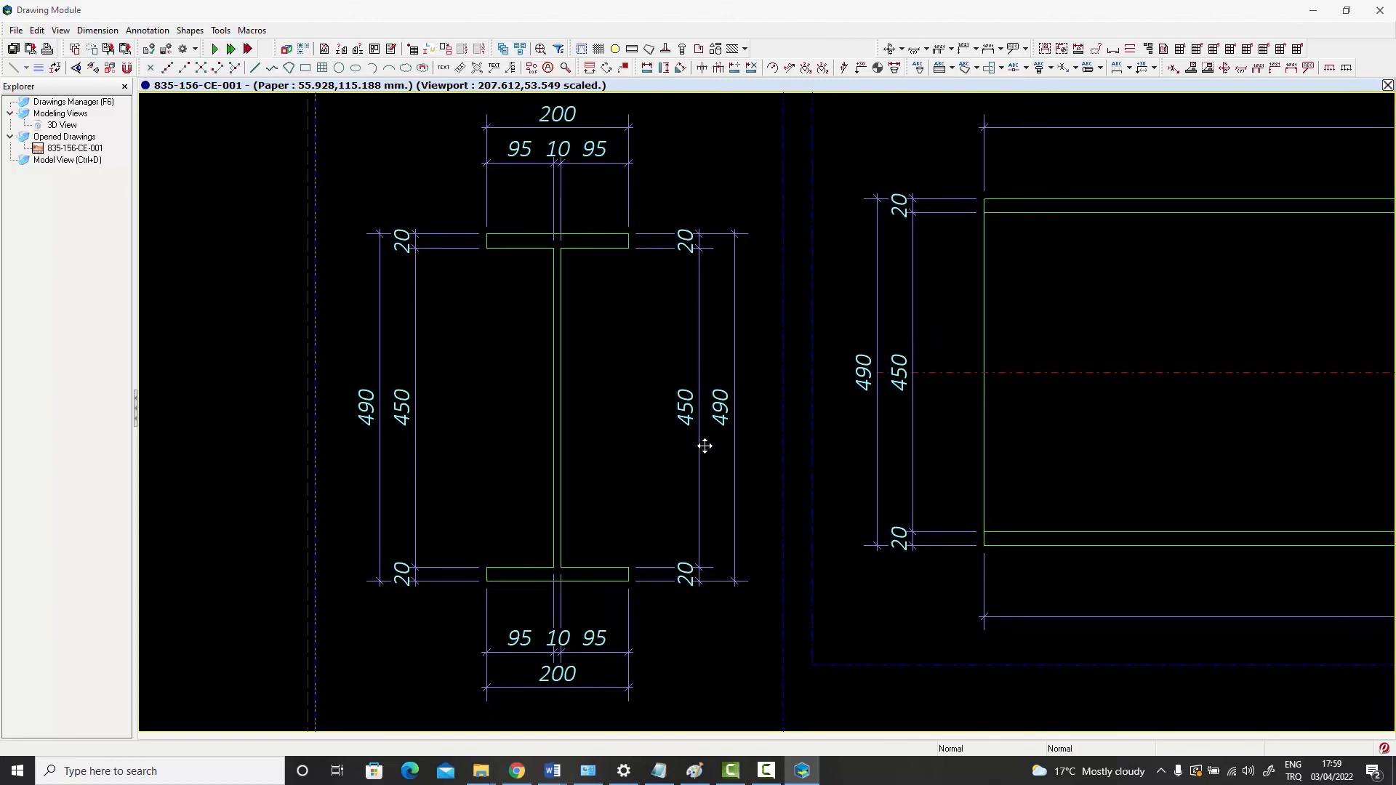